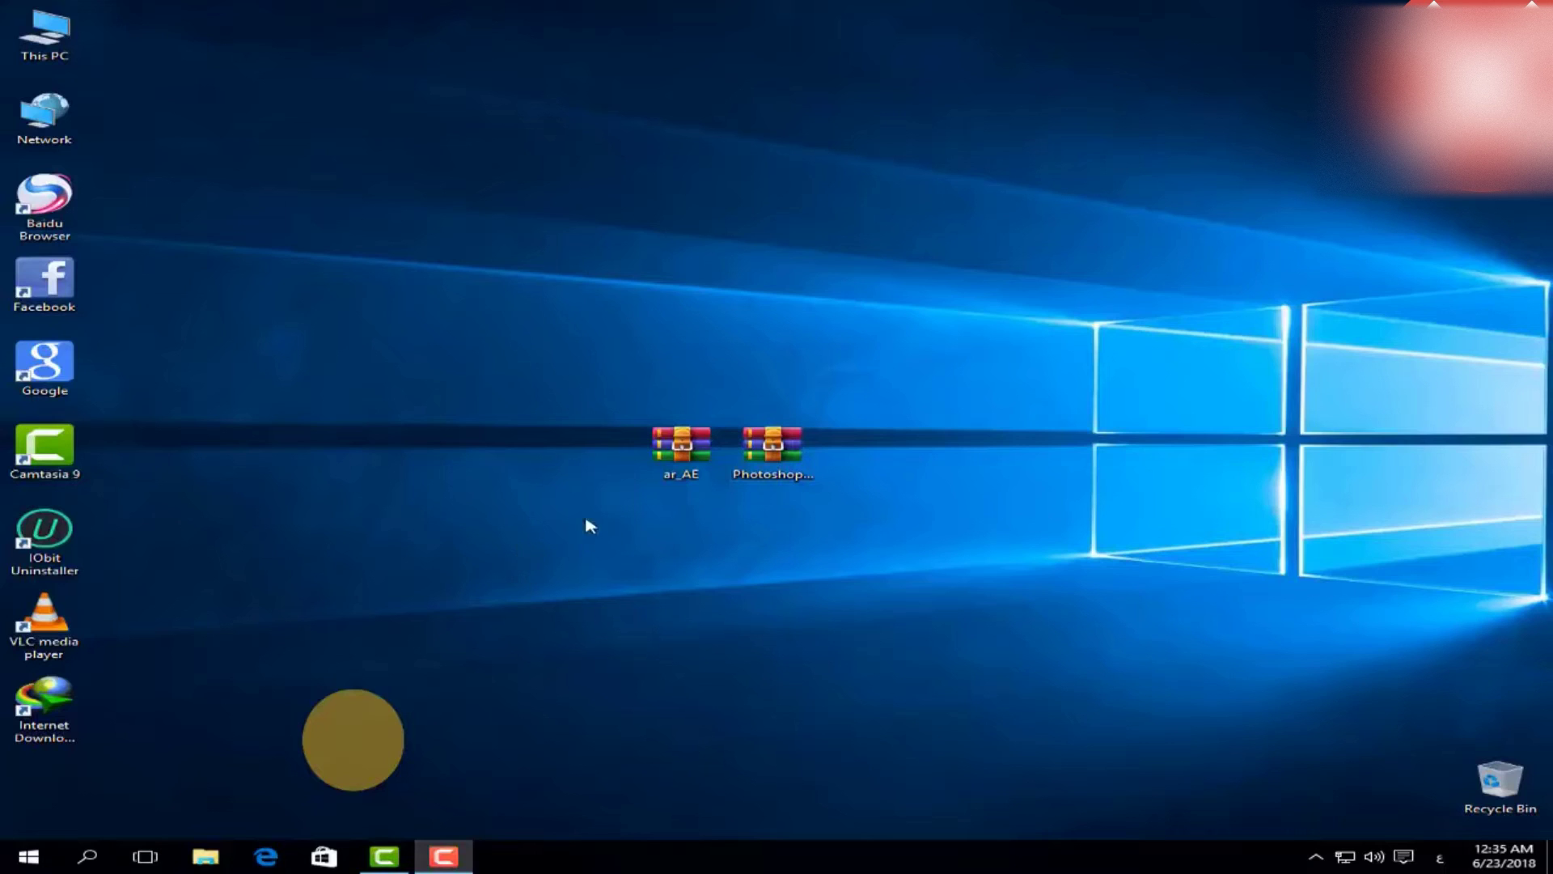
- Move the ar_AE archive on the desktop directly above the Photoshop_Cs6 archive
left_click_drag(675, 461, 870, 537)
left_click(870, 537)
left_click_drag(1066, 291, 745, 556)
left_click_drag(784, 451, 755, 433)
left_click(908, 502)
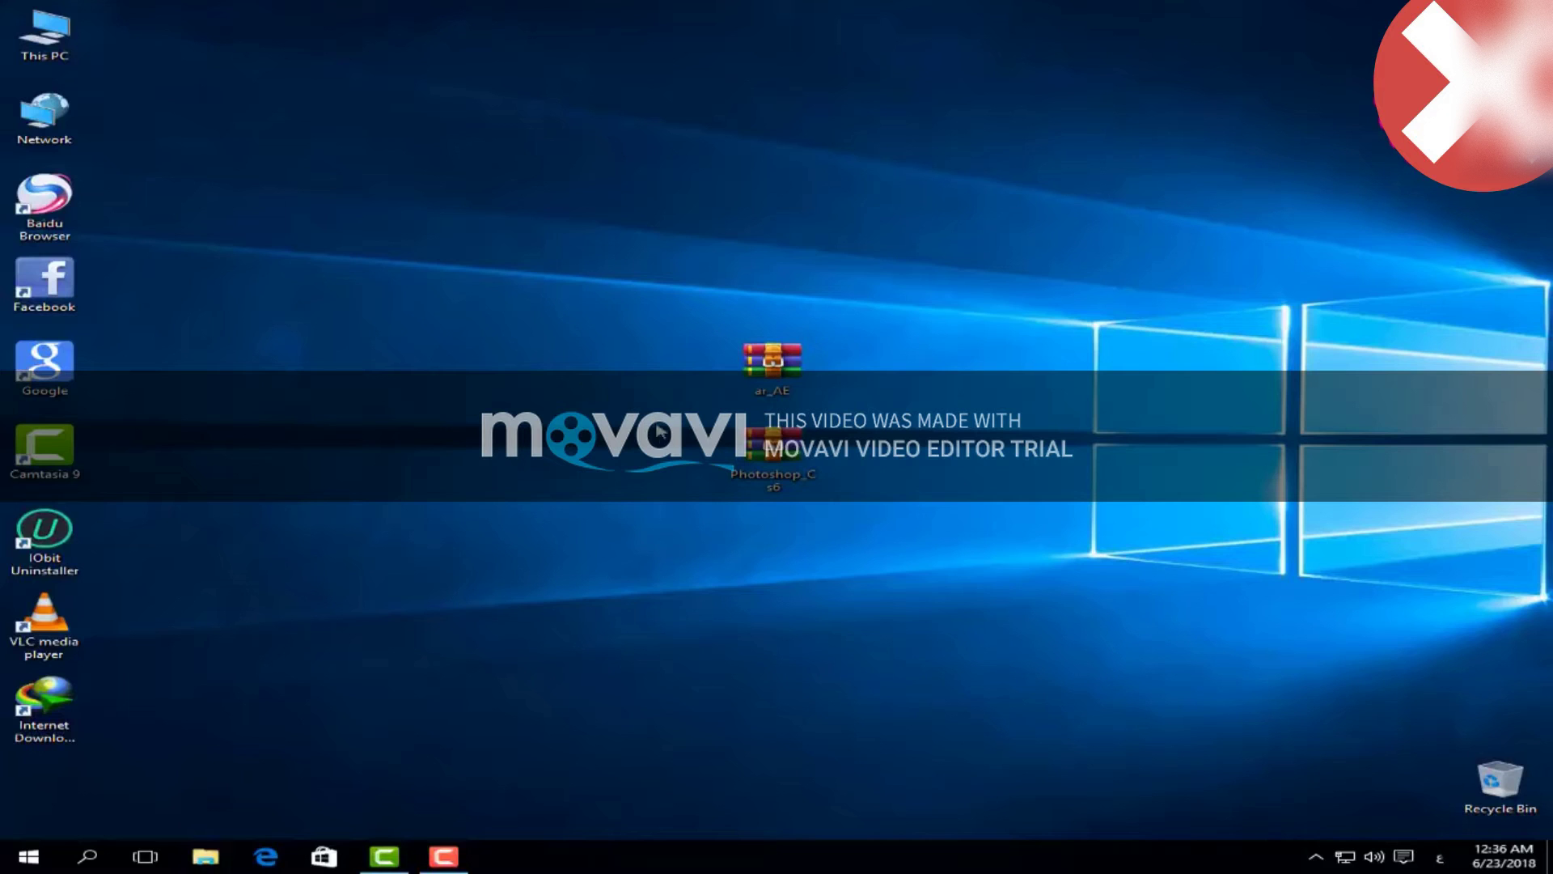
left_click_drag(635, 348, 932, 593)
left_click(932, 593)
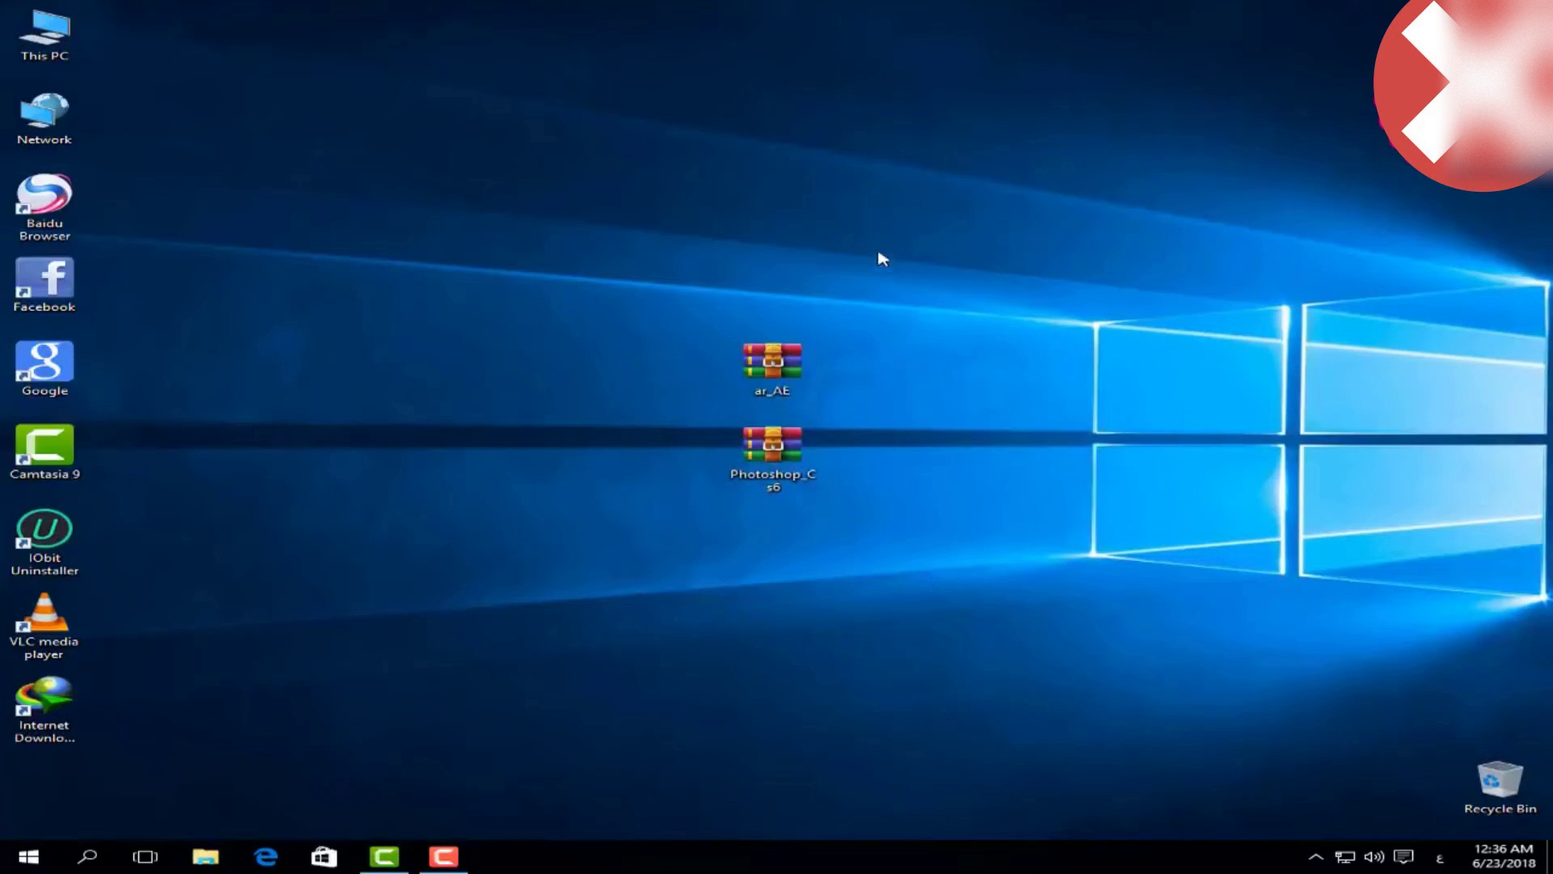
left_click_drag(559, 331, 957, 607)
left_click(961, 598)
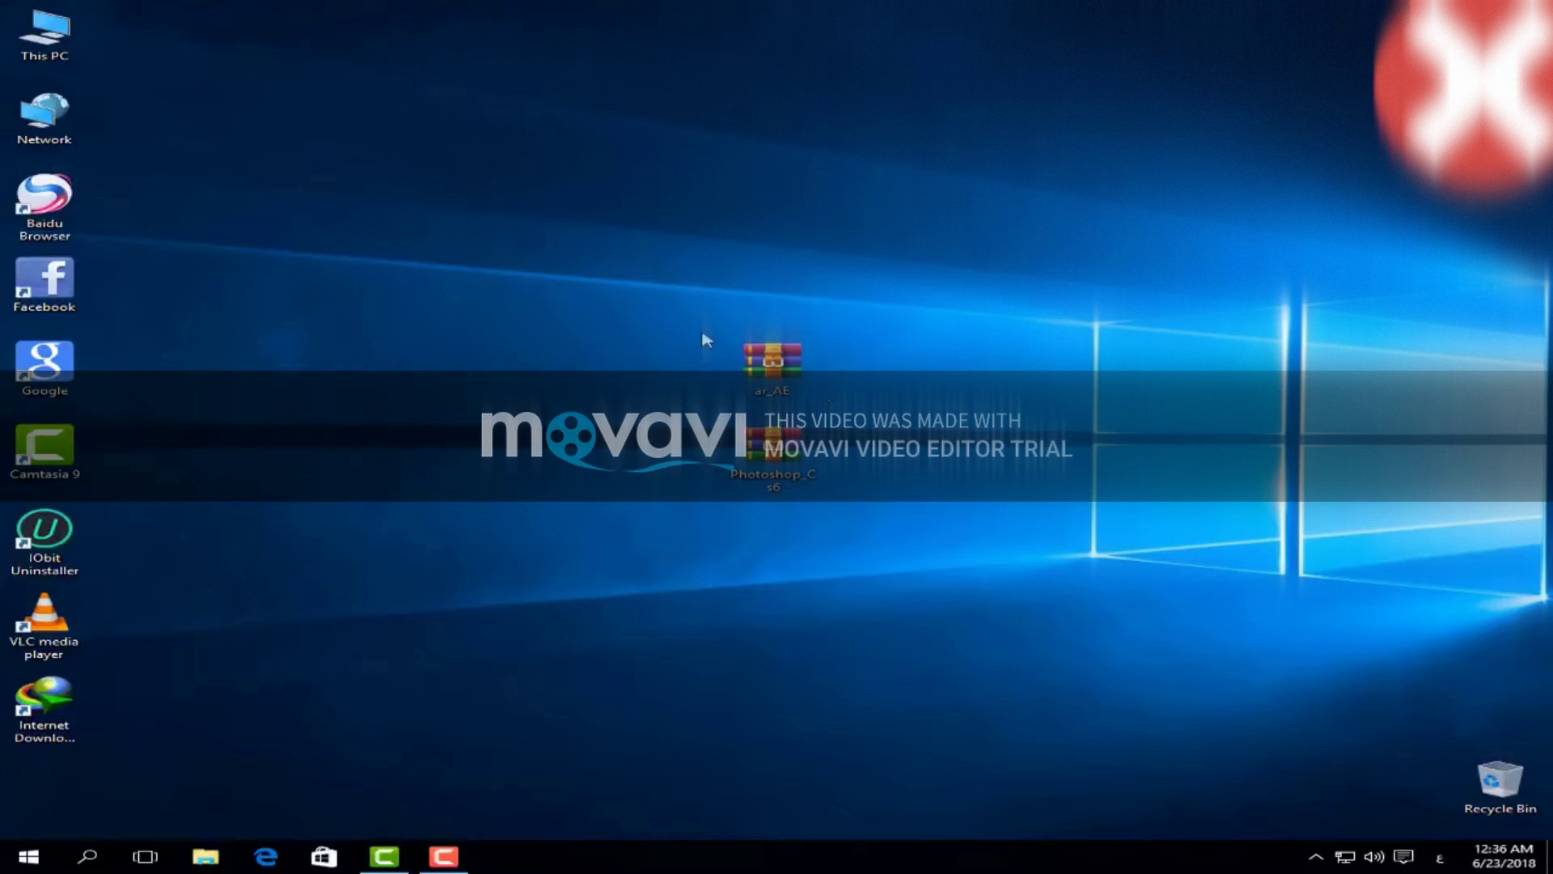
- Extract both the ar_AE and Photoshop_Cs6 archives onto the desktop
left_click_drag(530, 306, 892, 493)
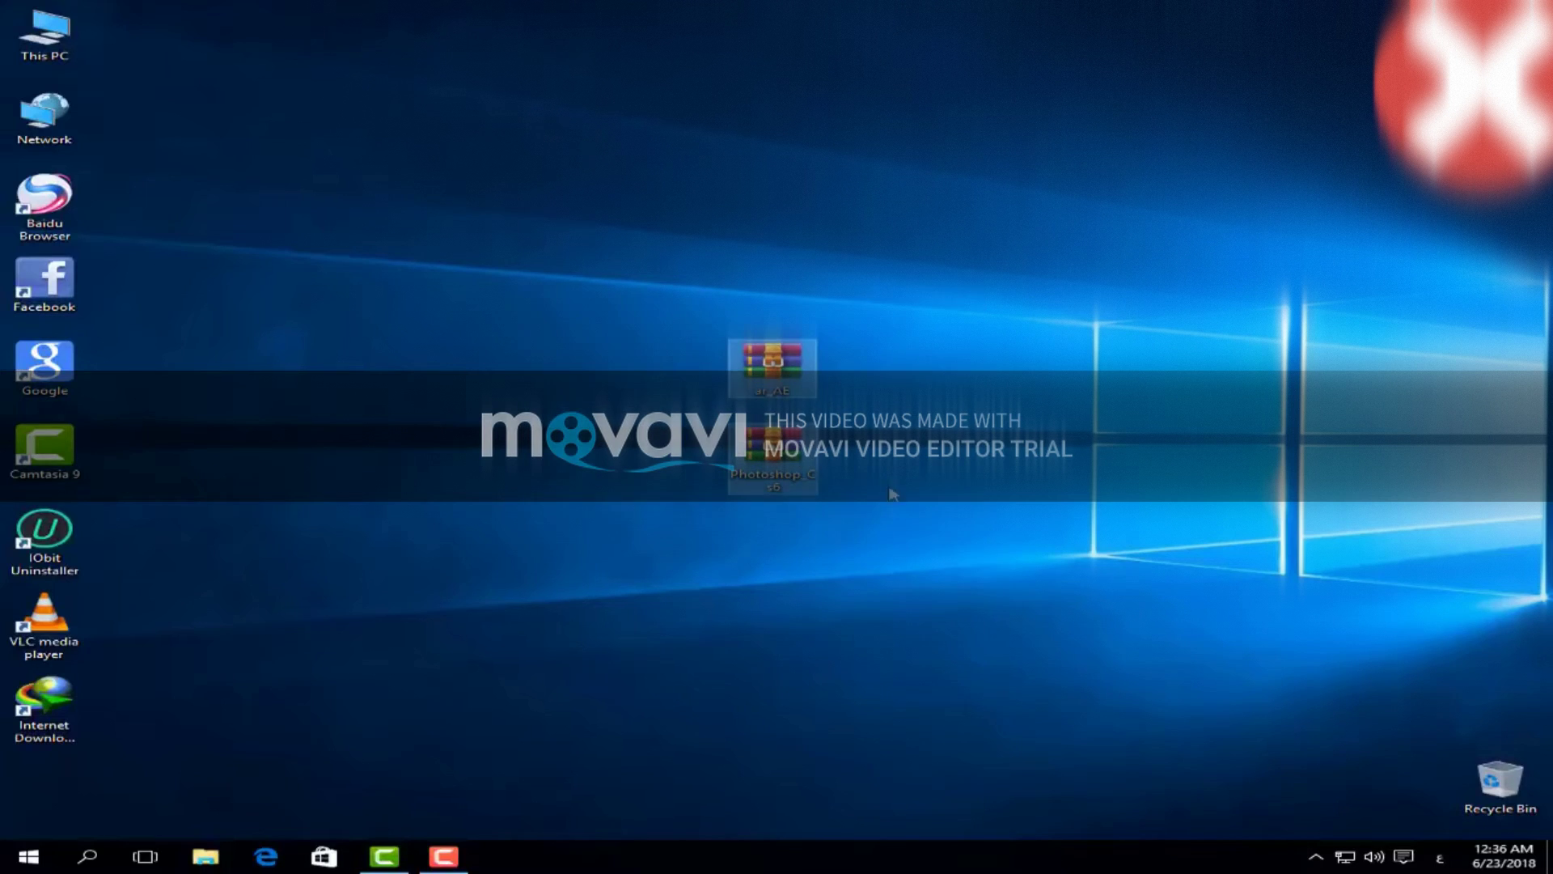
right_click(810, 456)
left_click(847, 184)
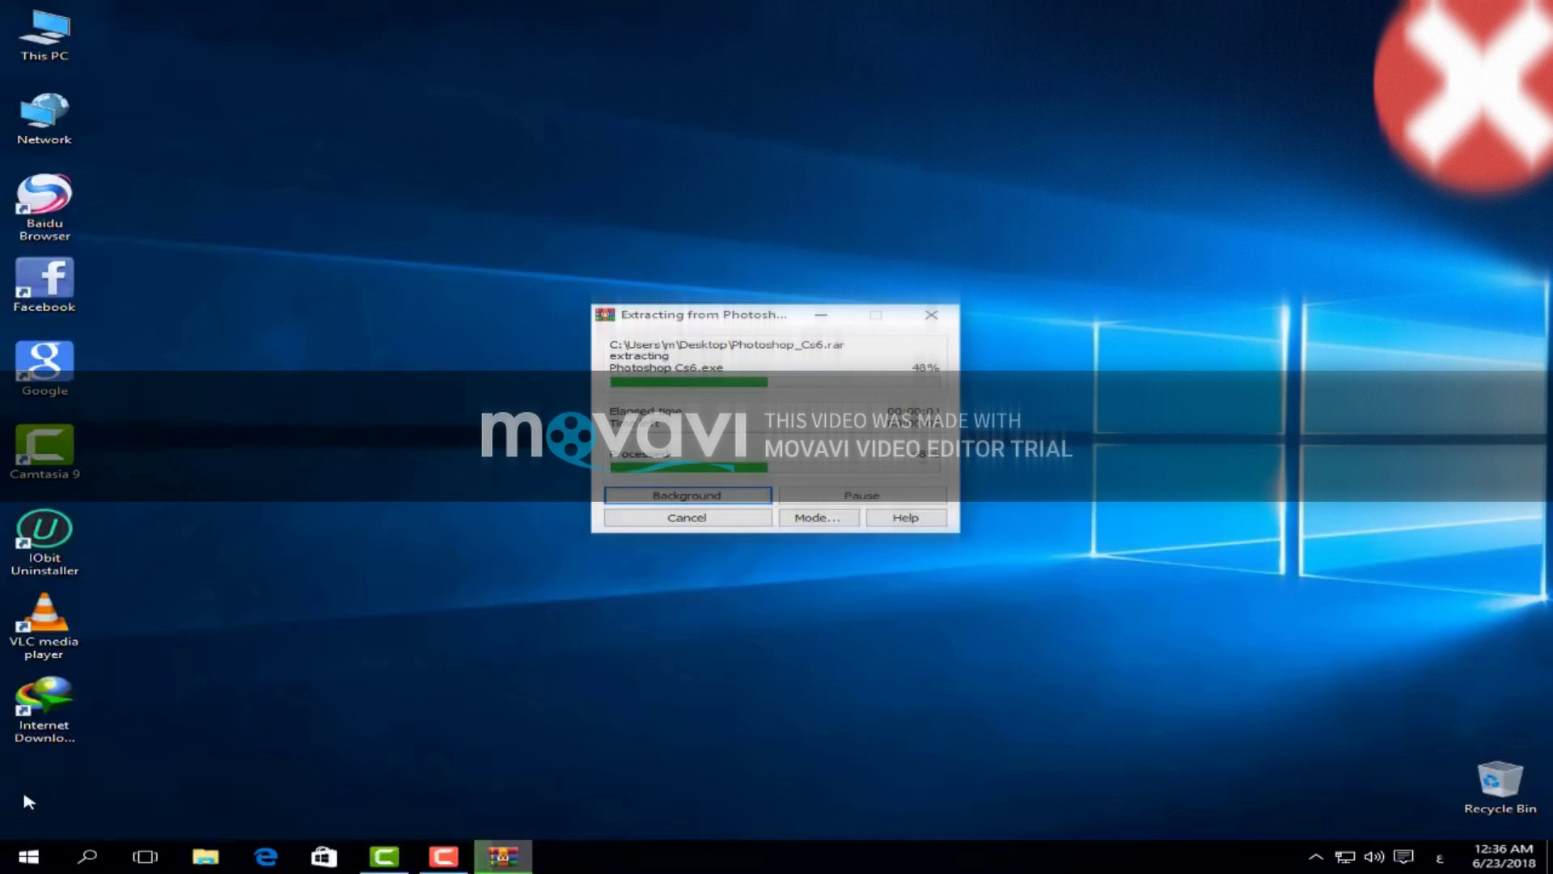
- Place the extracted Photoshop Cs6 folder below the archives and the extracted ar_AE folder beside them on the desktop
left_click_drag(40, 789, 698, 635)
left_click_drag(45, 786, 1148, 558)
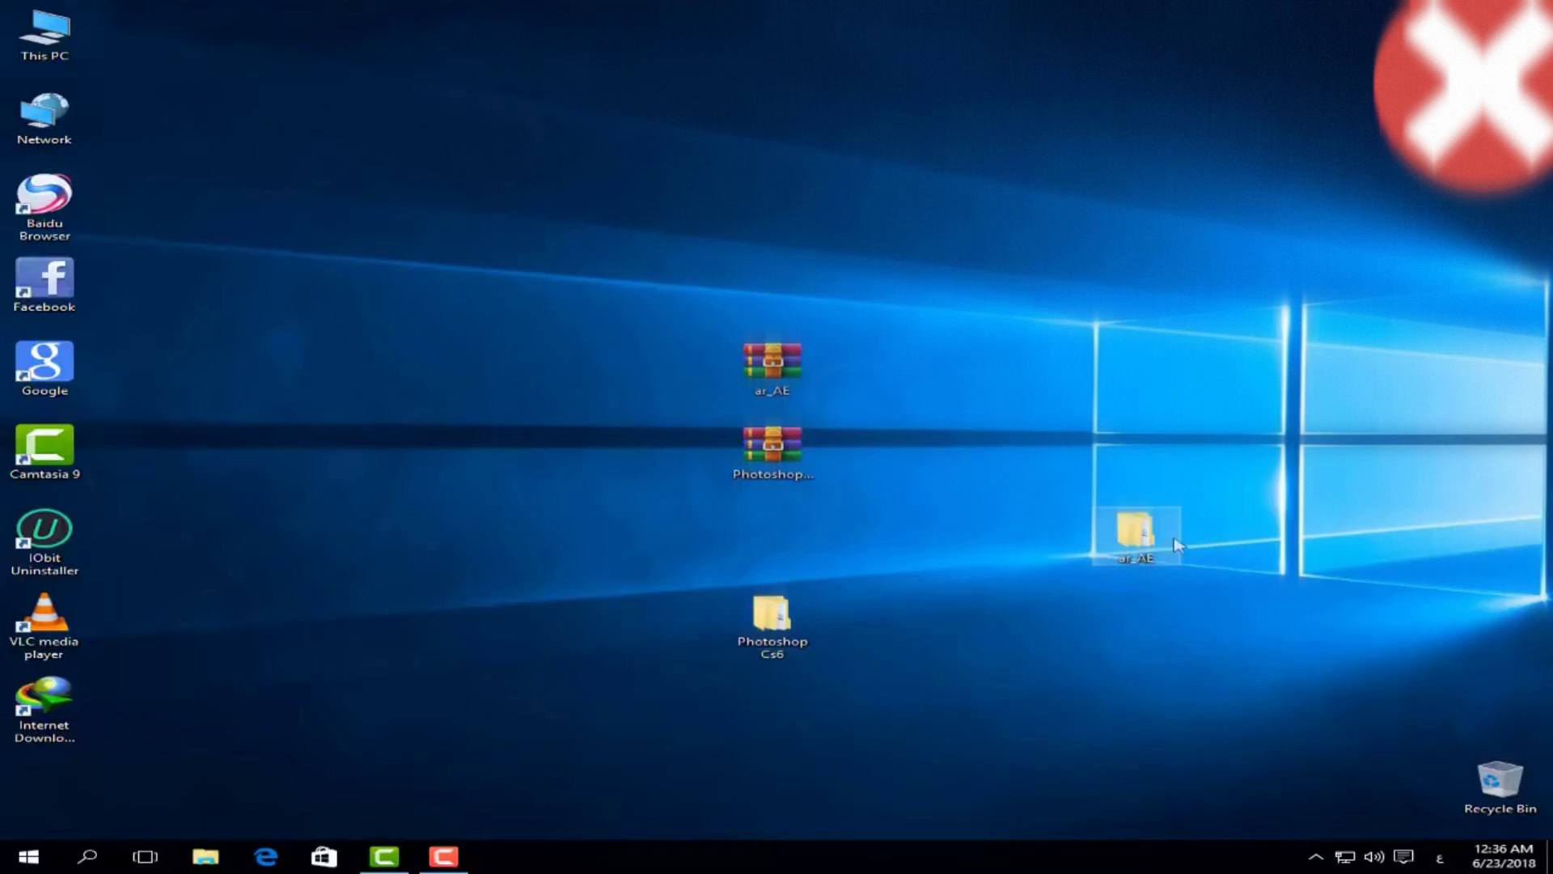
left_click_drag(1136, 530, 954, 532)
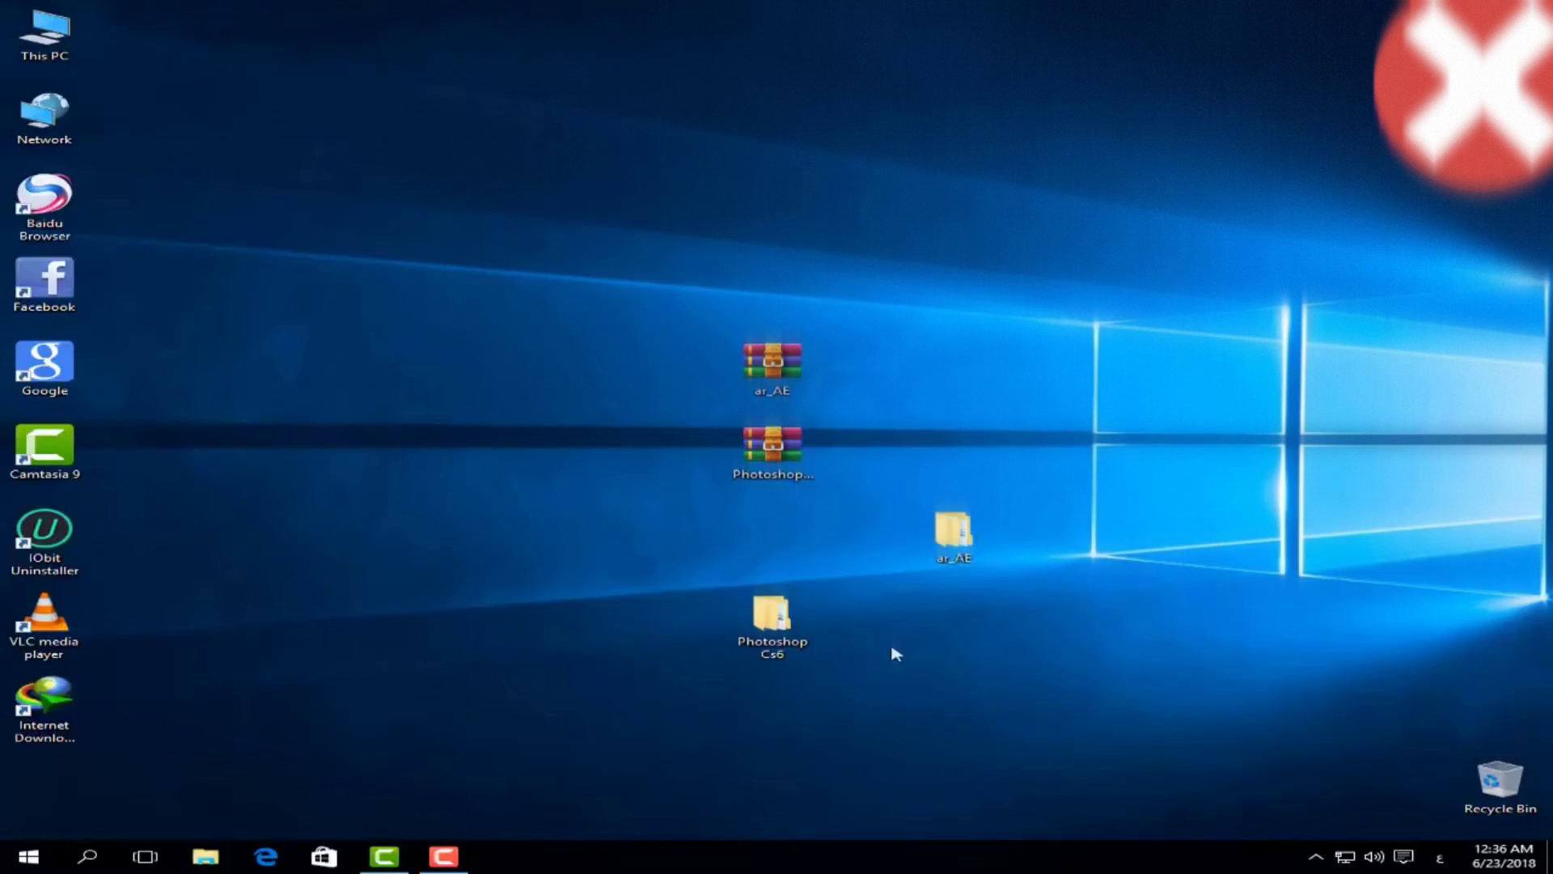
- Run the Photoshop Cs6 installer from the Photoshop subfolder inside the extracted Photoshop Cs6 folder, showing the files as a detailed list
left_click(769, 633)
double_click(768, 633)
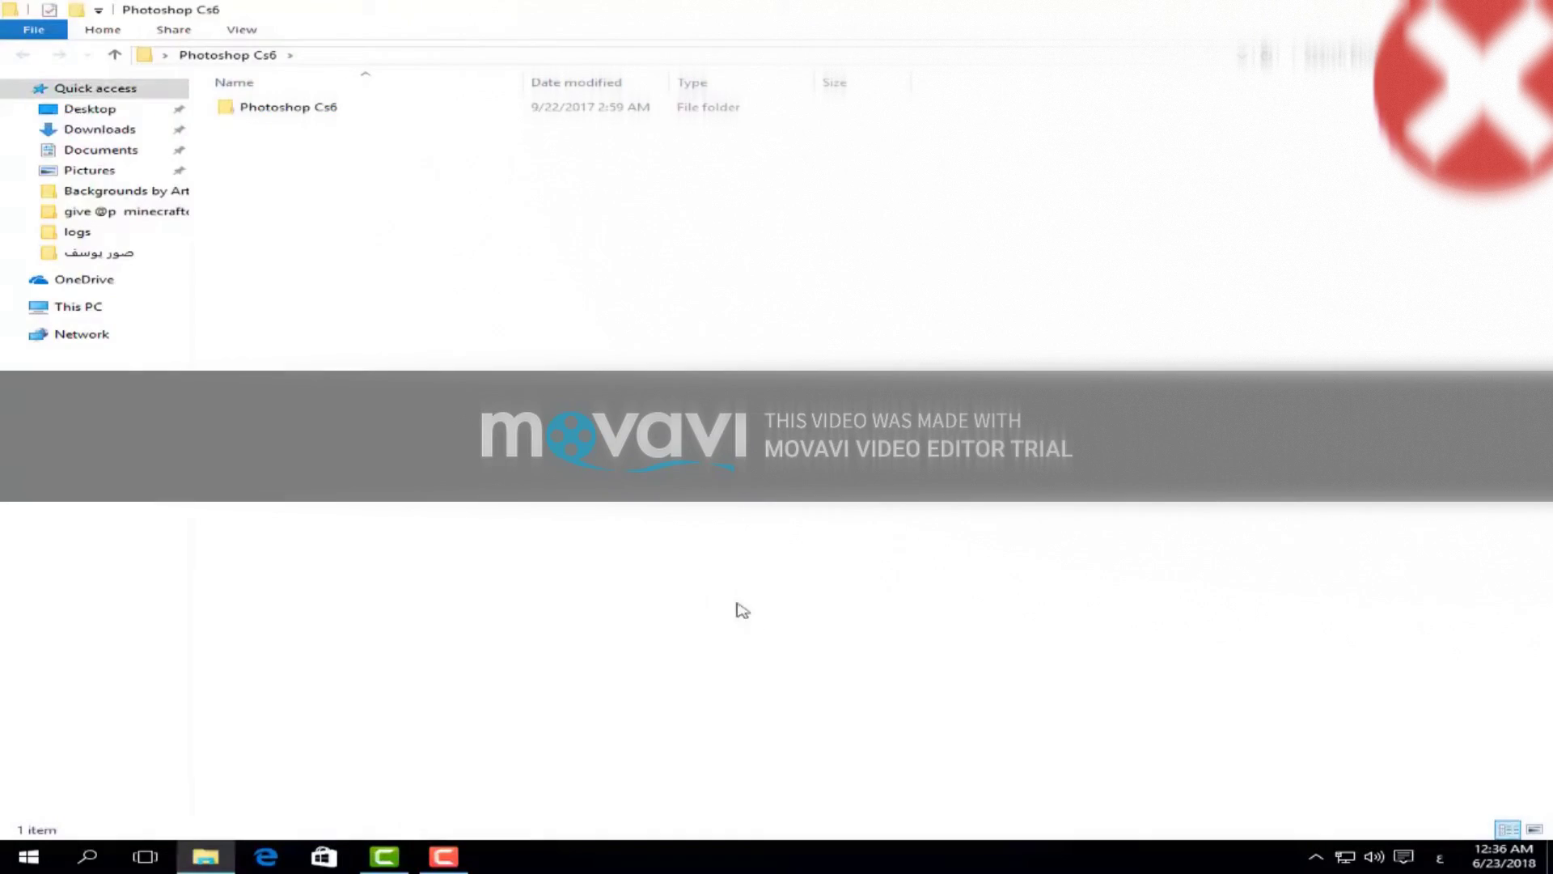
double_click(383, 121)
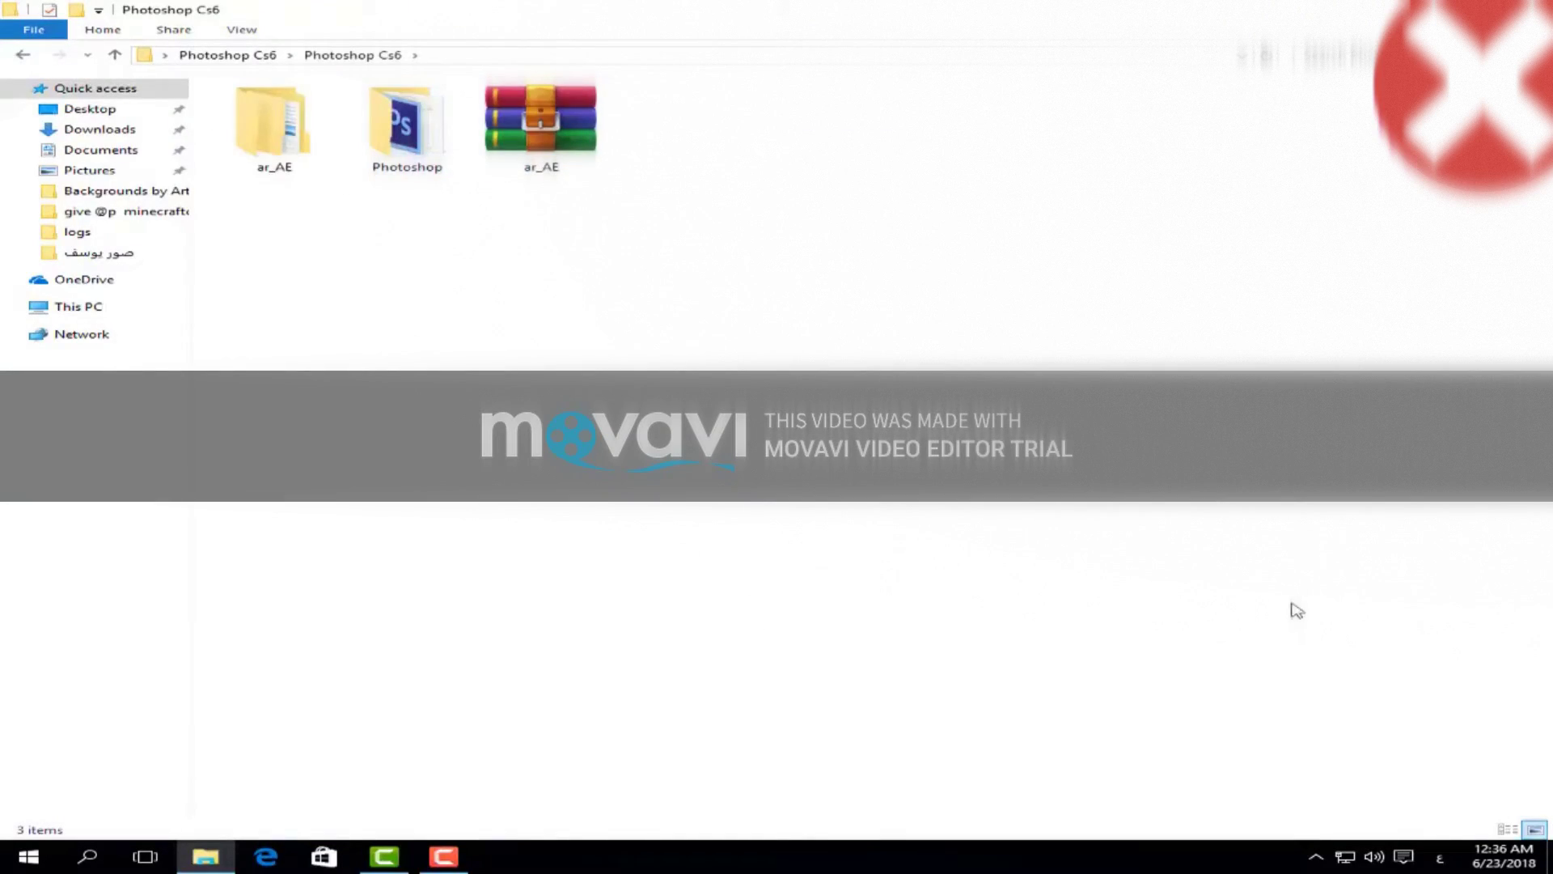
left_click(1504, 829)
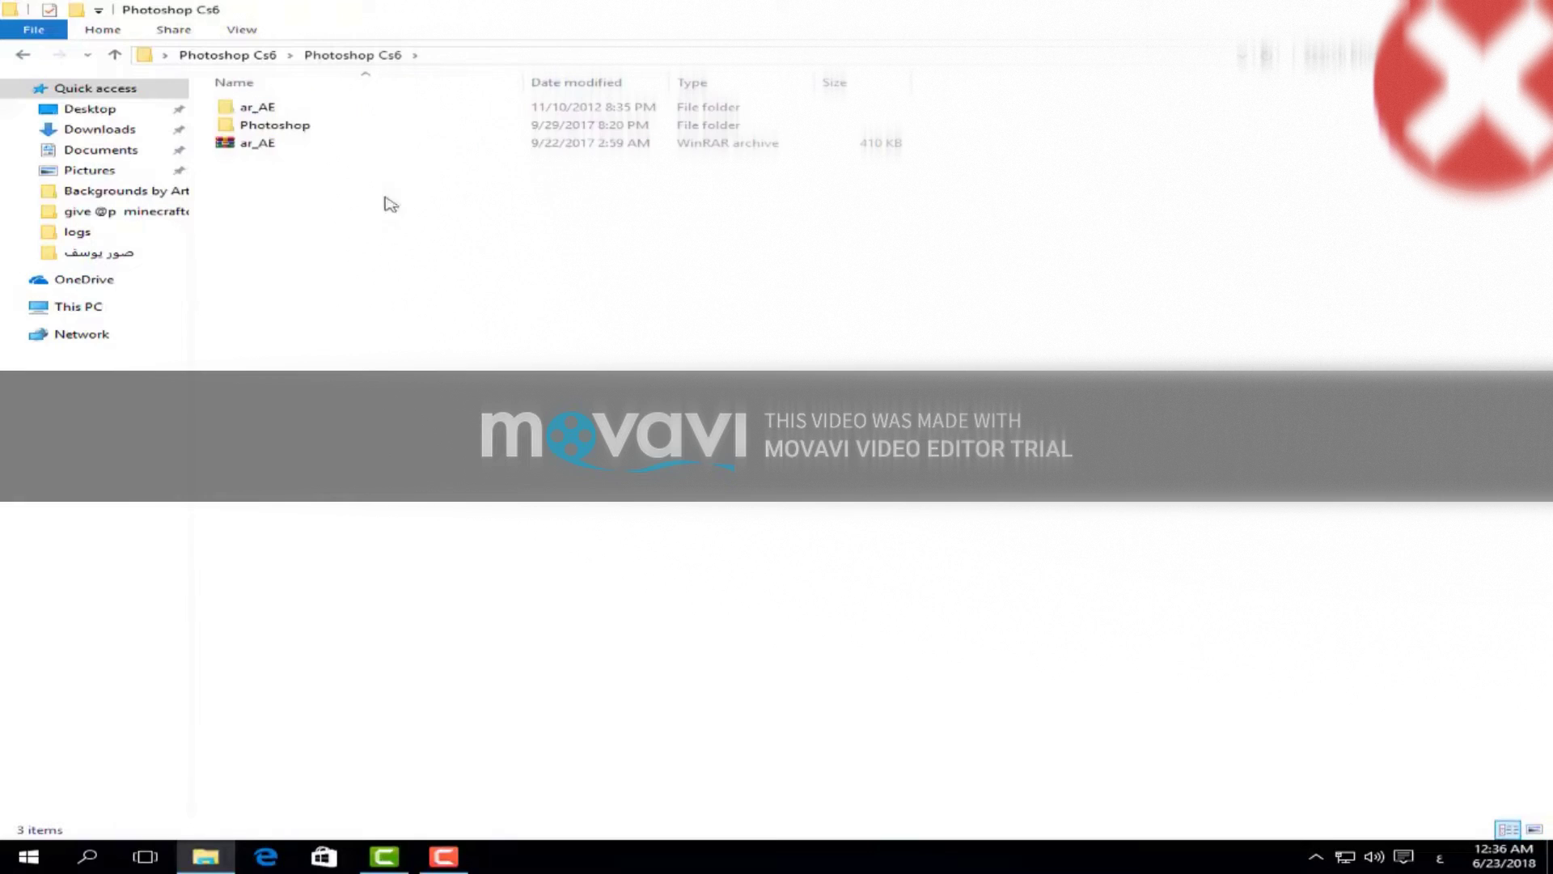
double_click(310, 126)
left_click(323, 144)
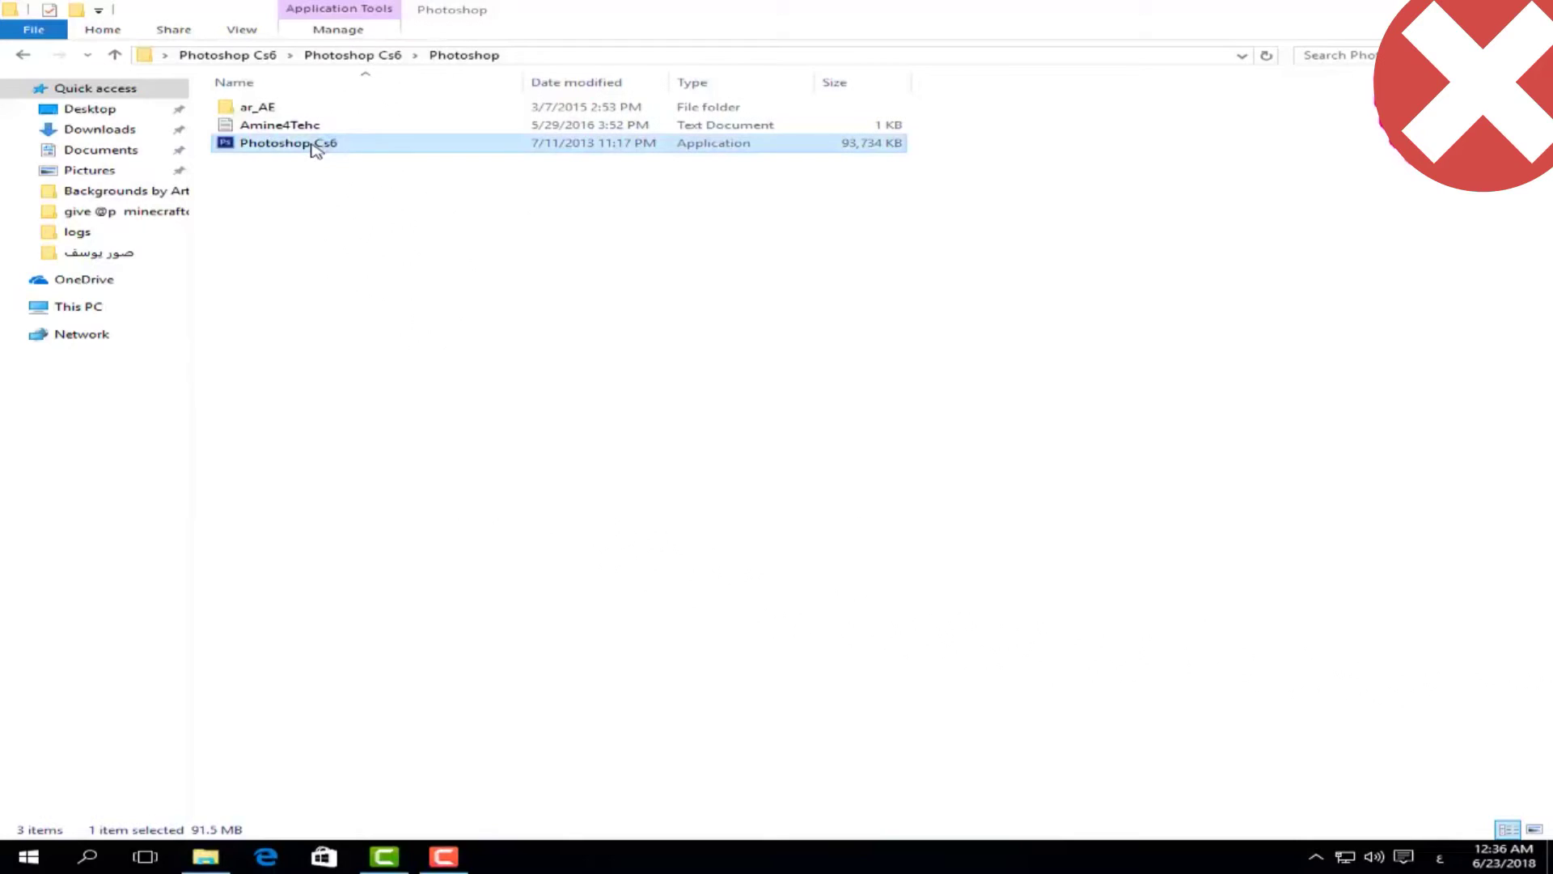
double_click(315, 146)
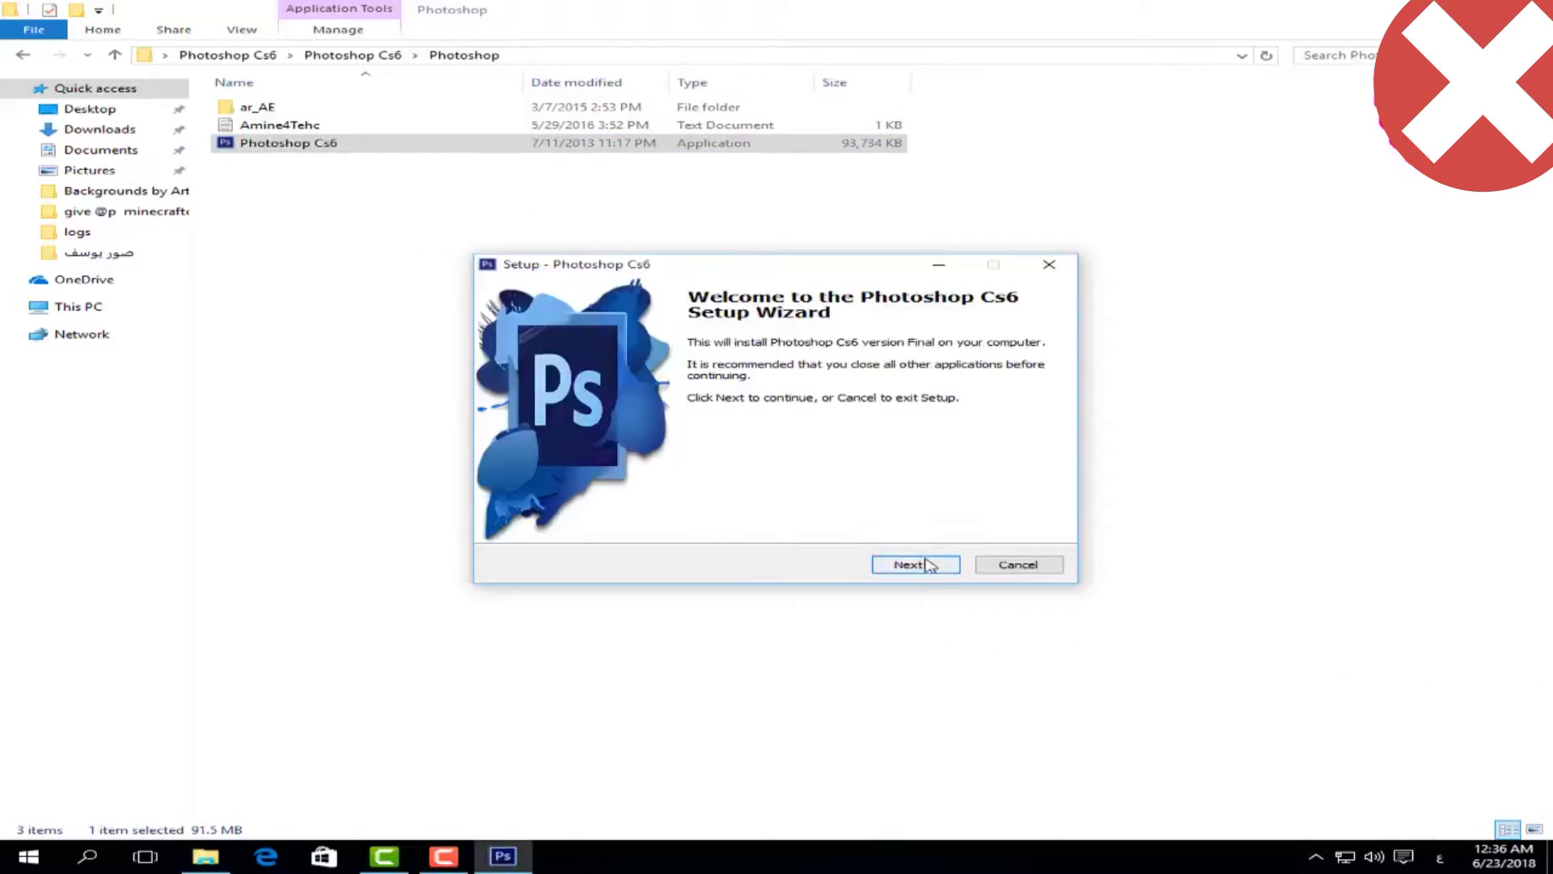
- Set the installation destination to E:\Photoshop Cs6 and agree to install into the existing folder
left_click(926, 561)
left_click(961, 404)
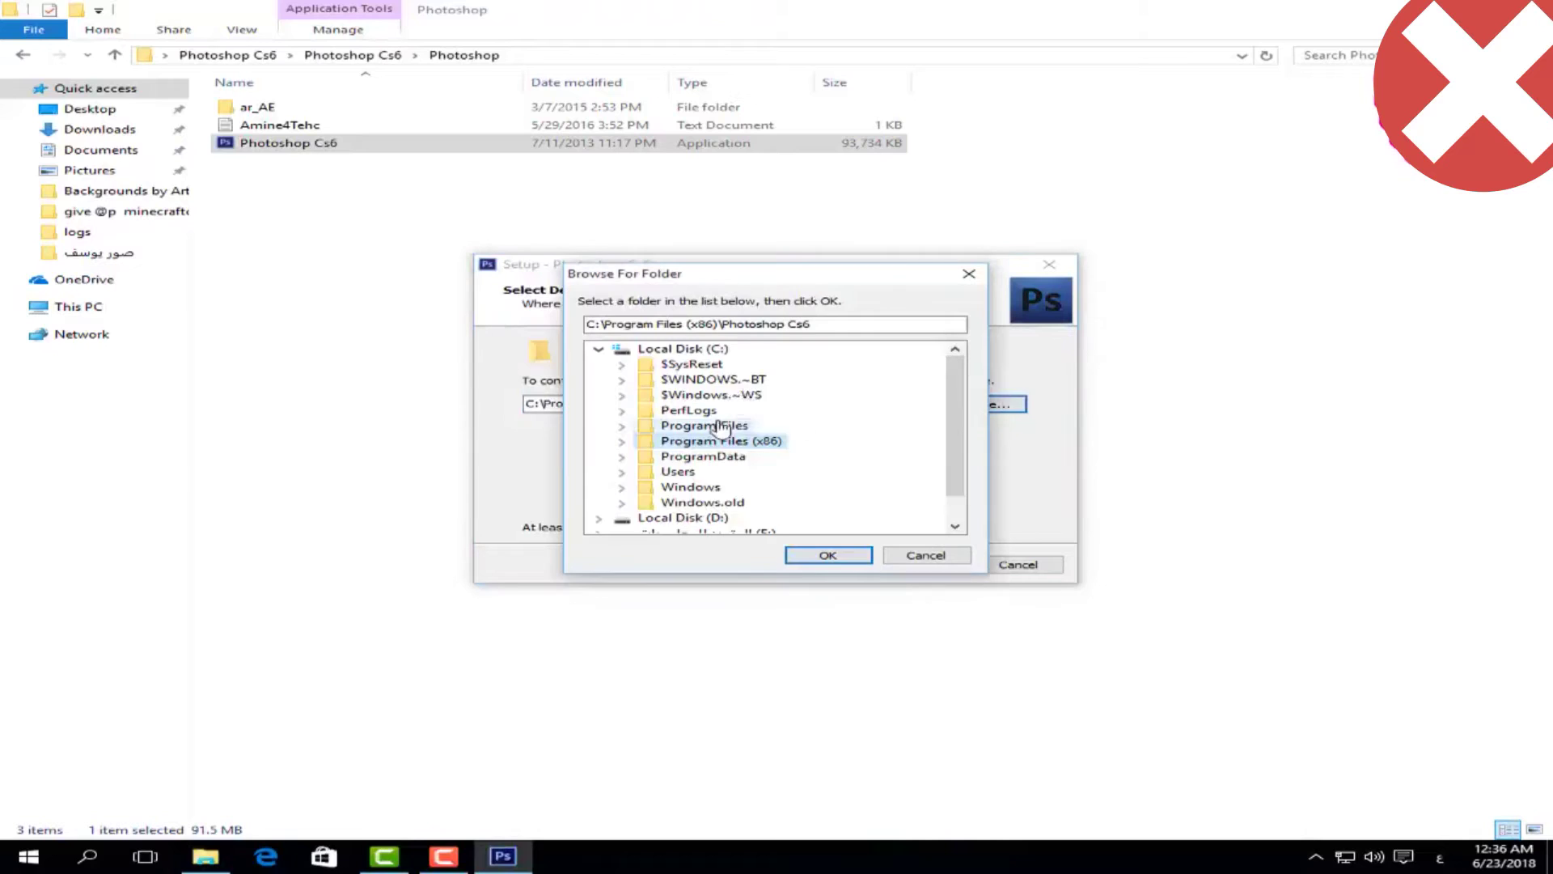
scroll(695, 408, "down", 1)
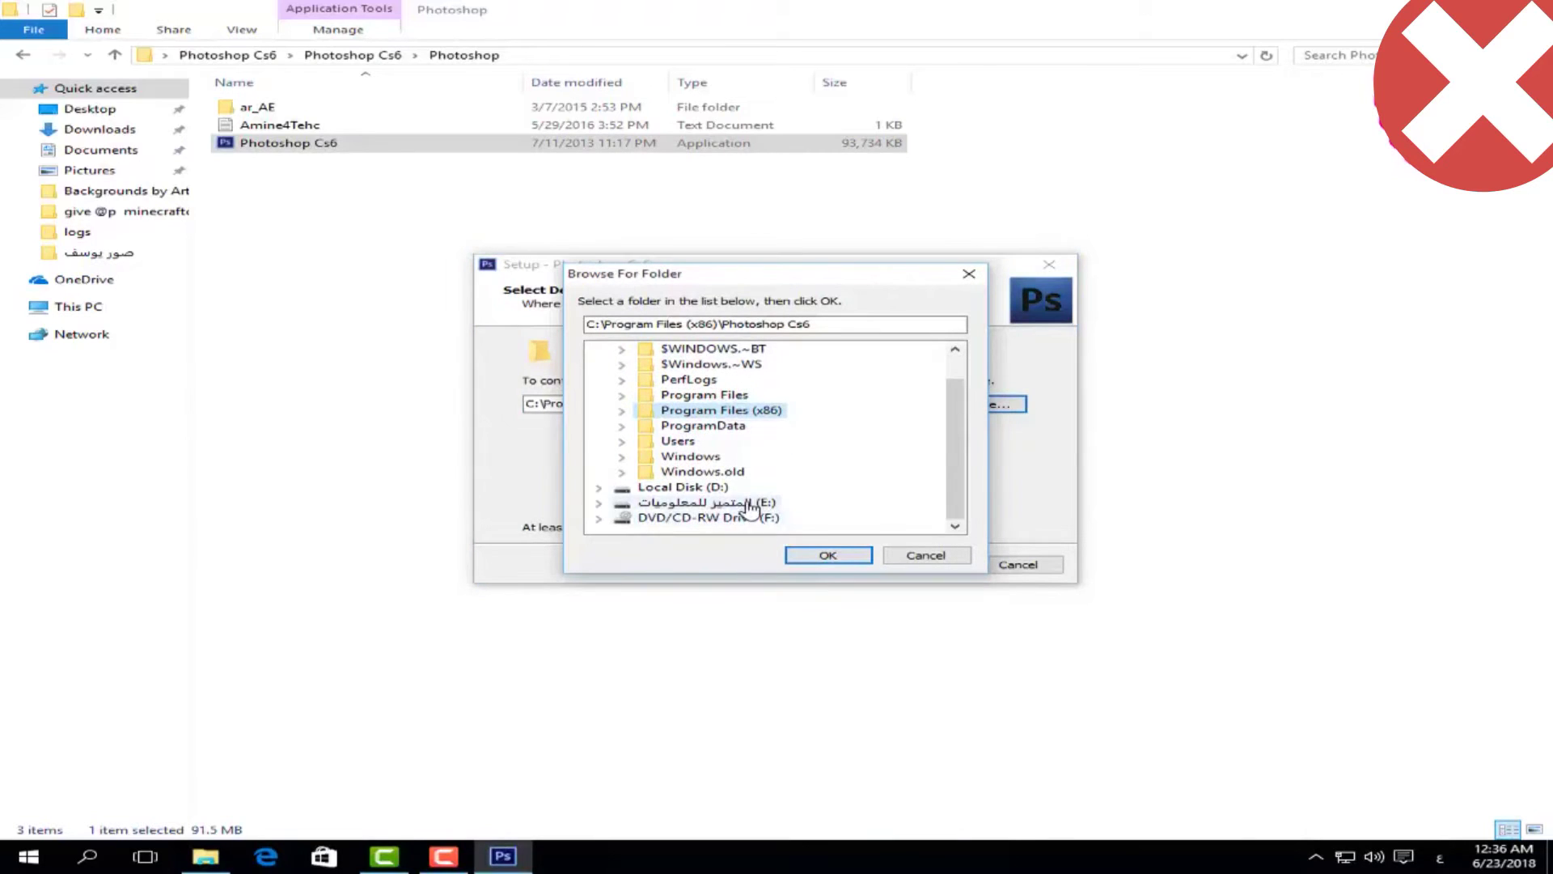
left_click(746, 502)
left_click(841, 557)
left_click(906, 562)
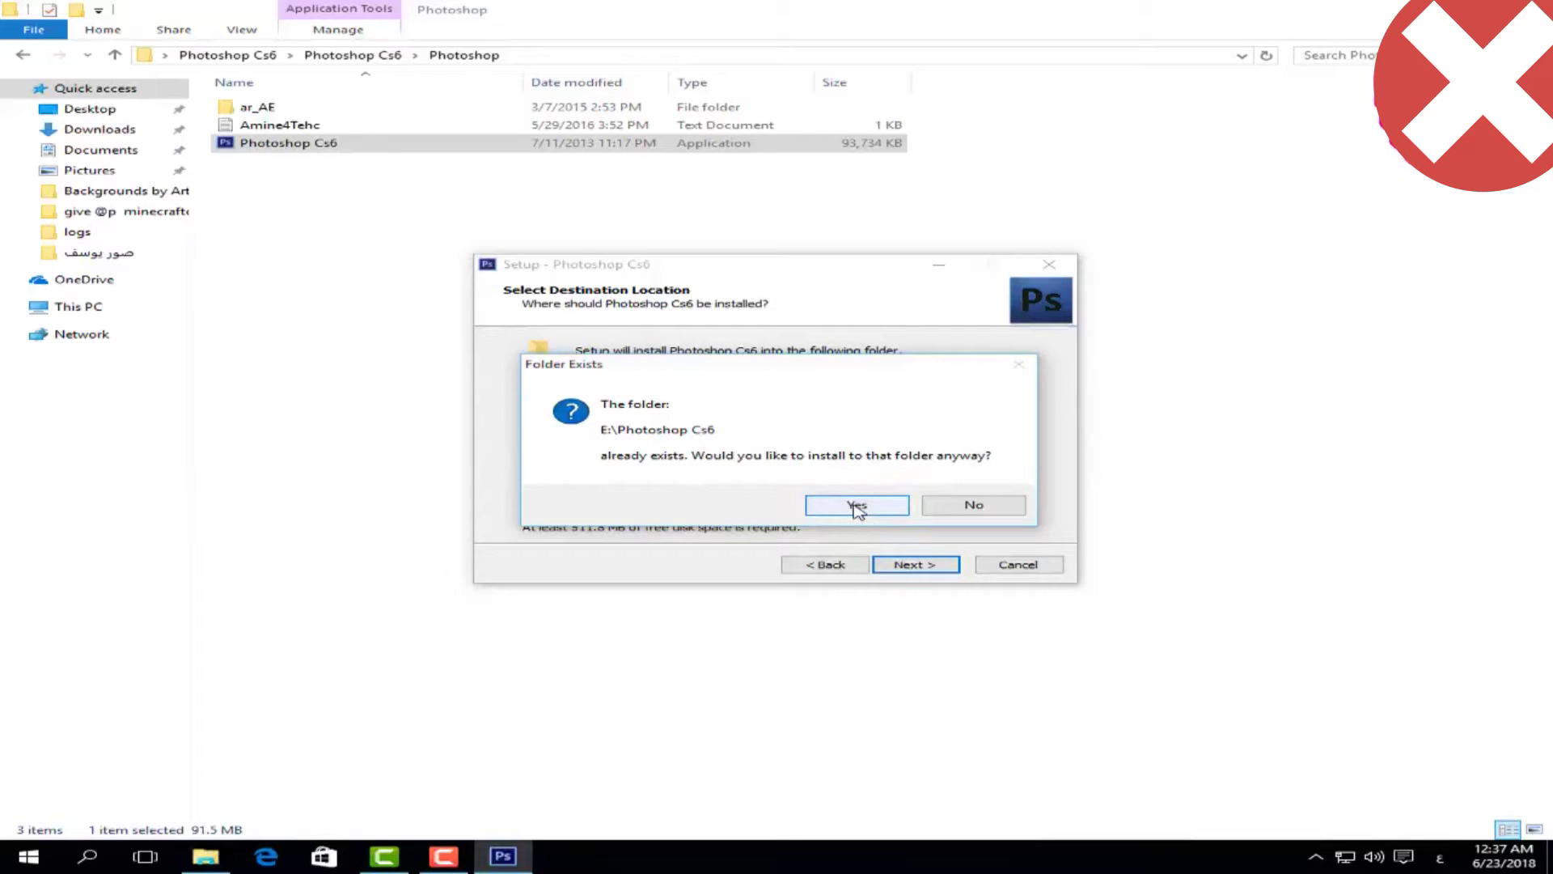
left_click(857, 506)
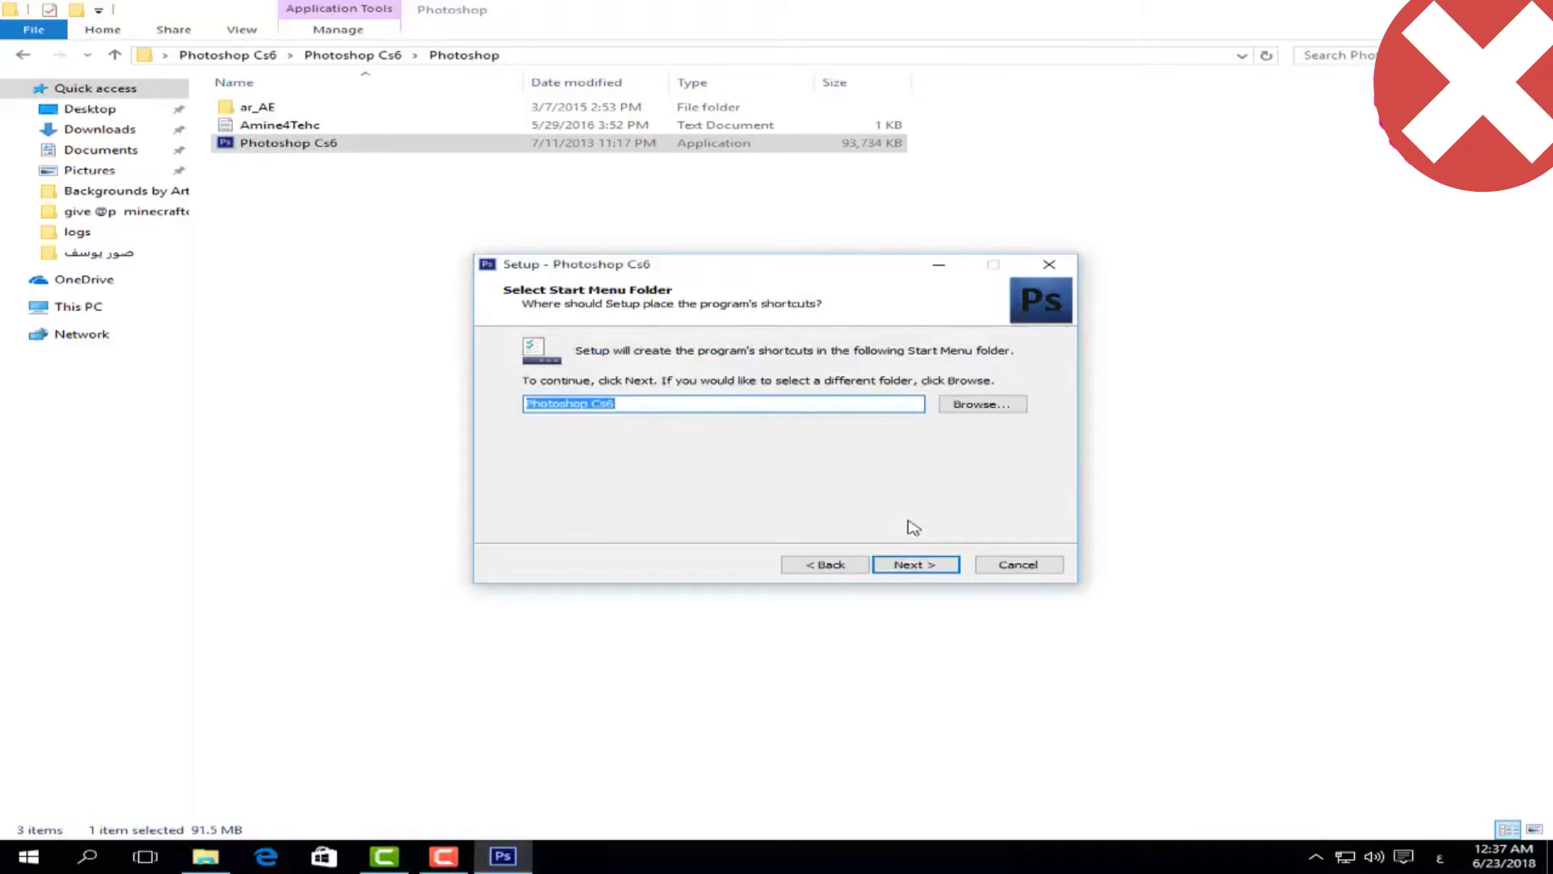
- Install Photoshop Cs6 with the default Start Menu folder and a desktop icon, and finish setup with Launch Photoshop Cs6 enabled
left_click(927, 570)
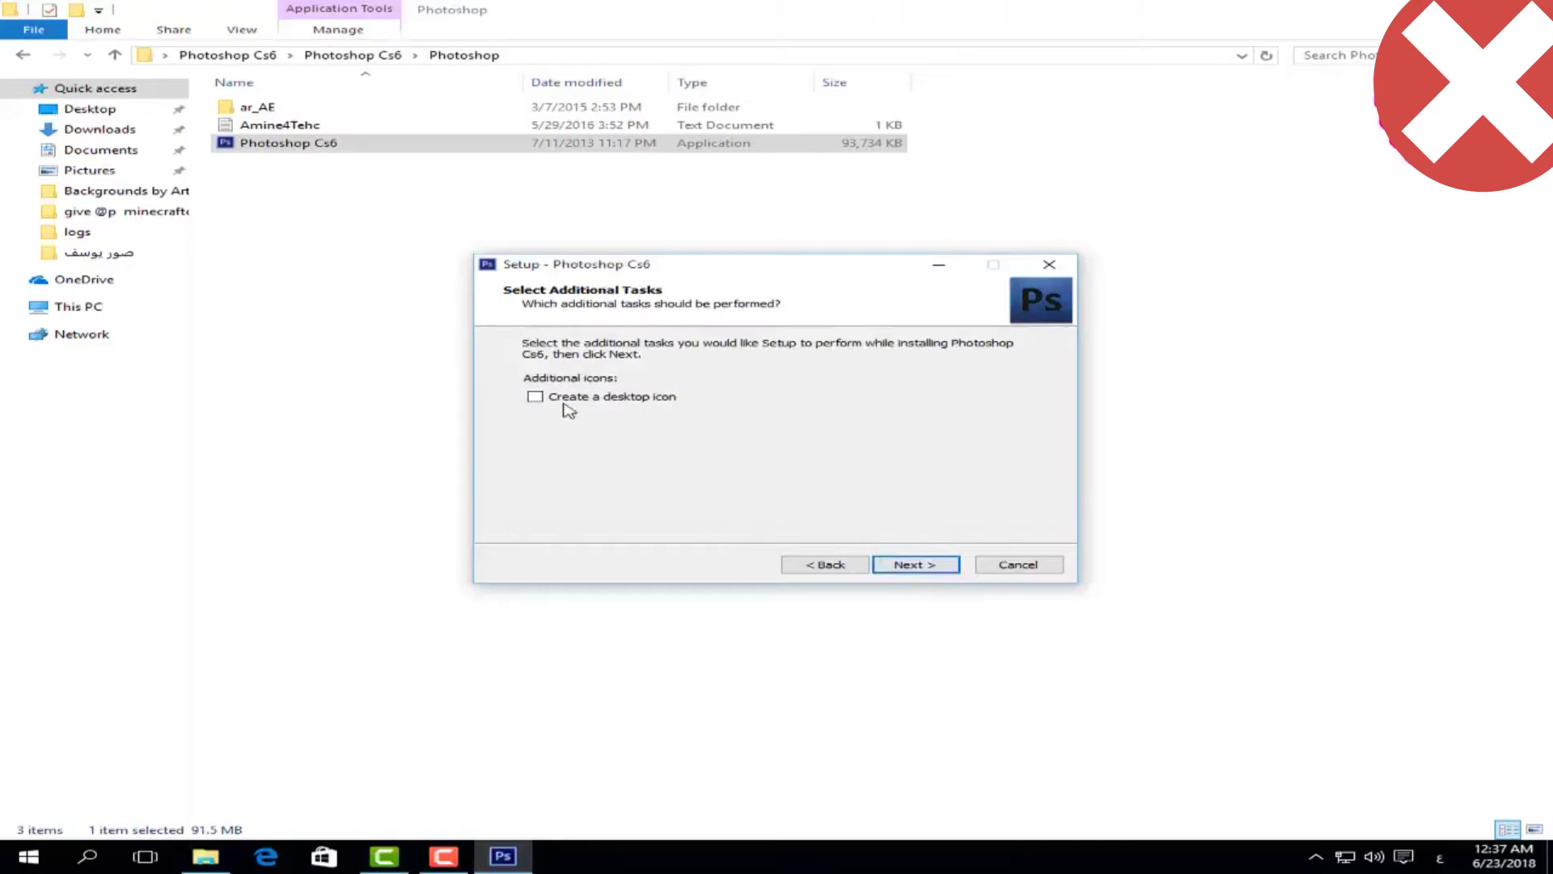
left_click(534, 397)
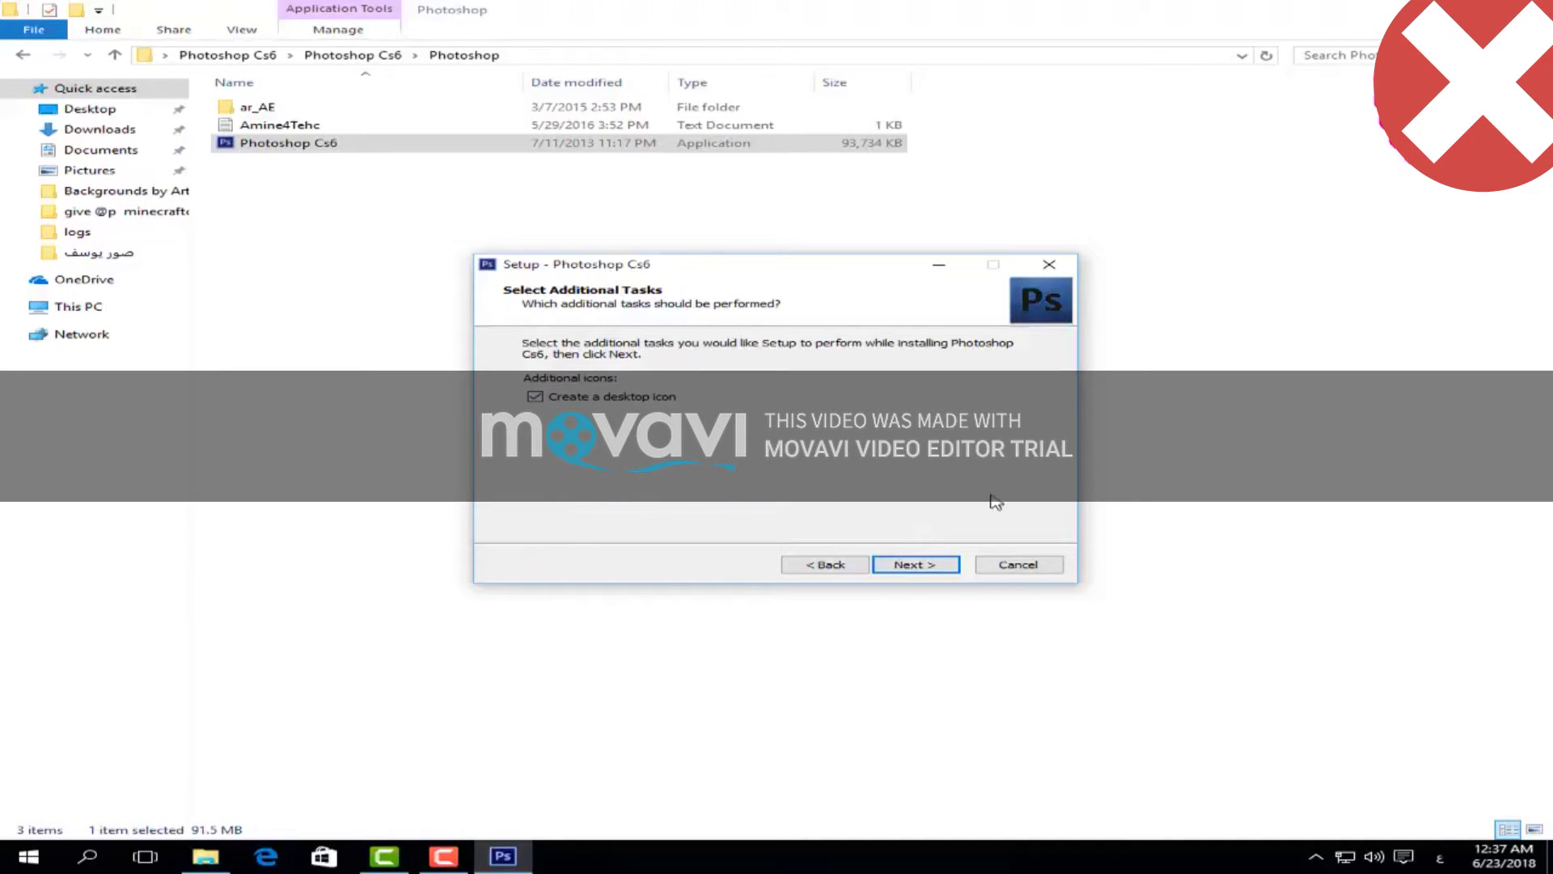
left_click(918, 565)
left_click(923, 567)
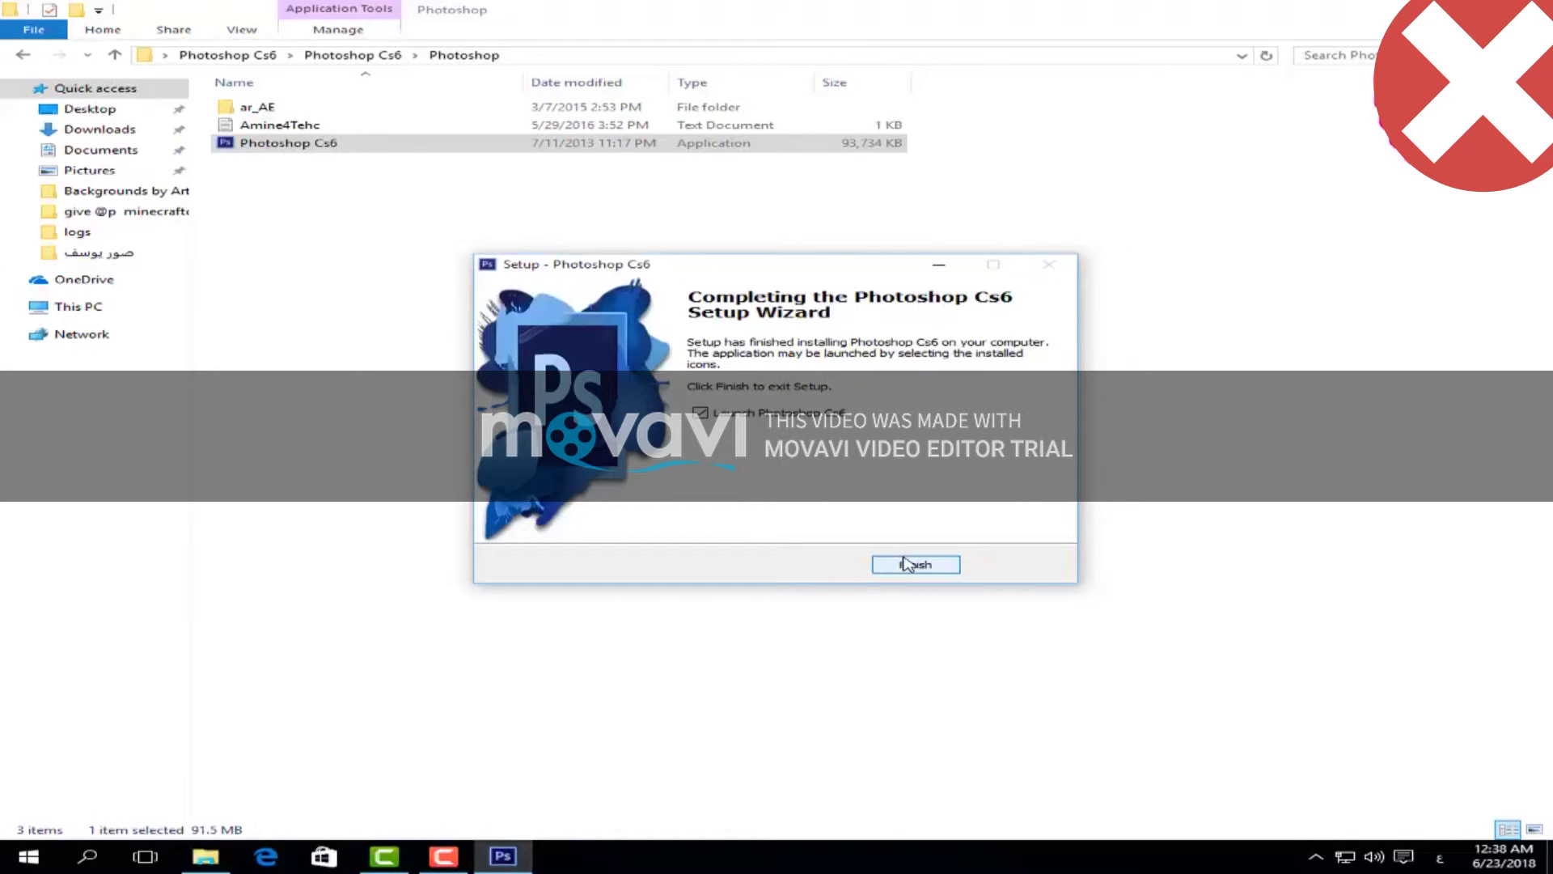
left_click(926, 567)
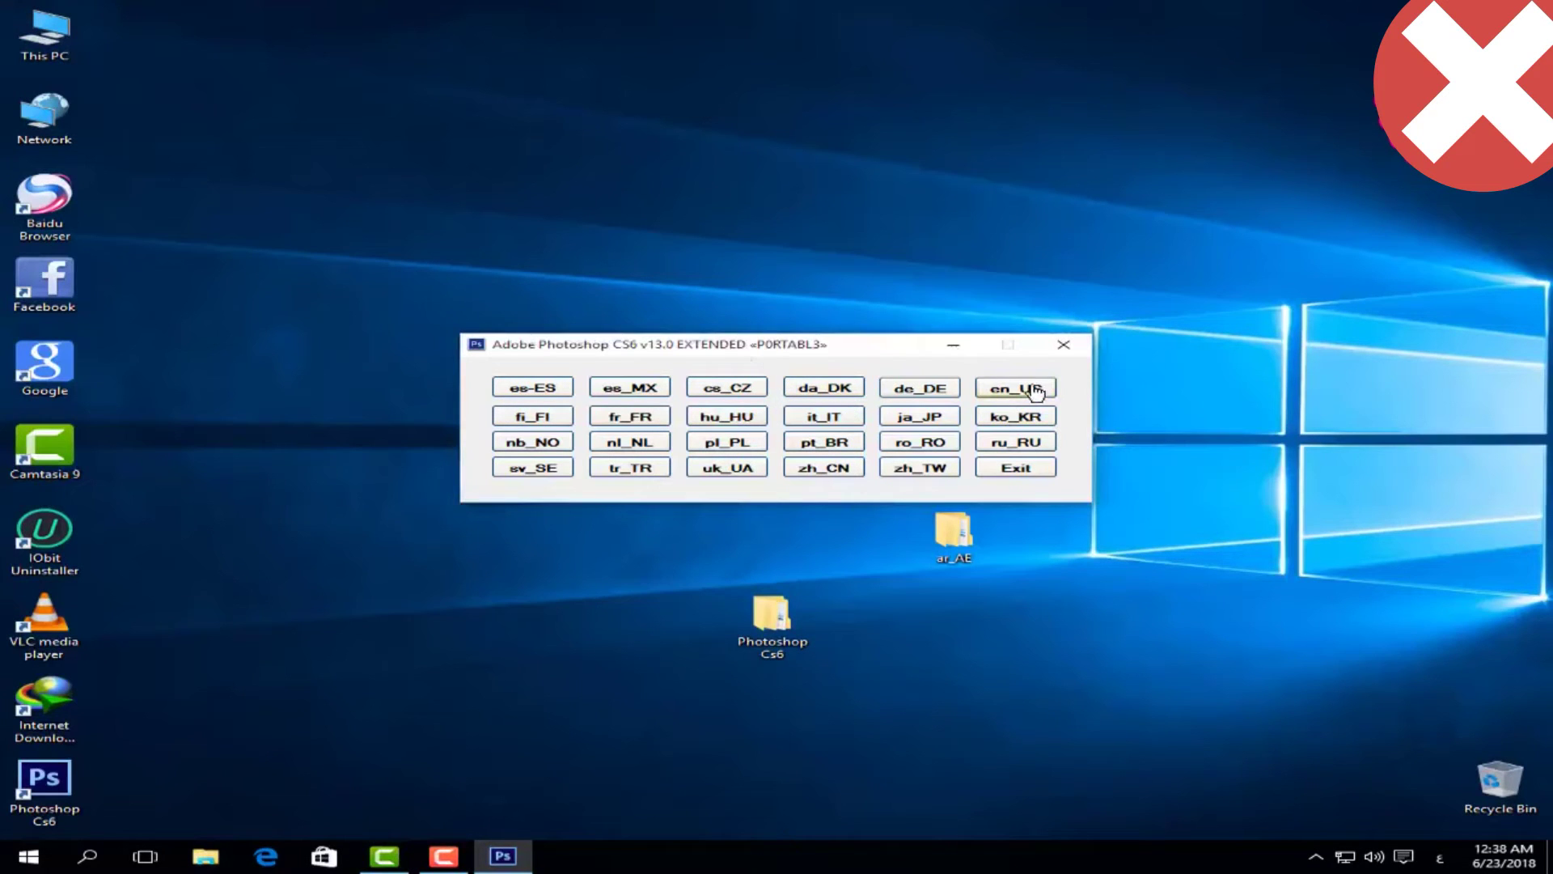
- Start Photoshop CS6 in the en_US language and exit it once it has loaded
left_click(988, 387)
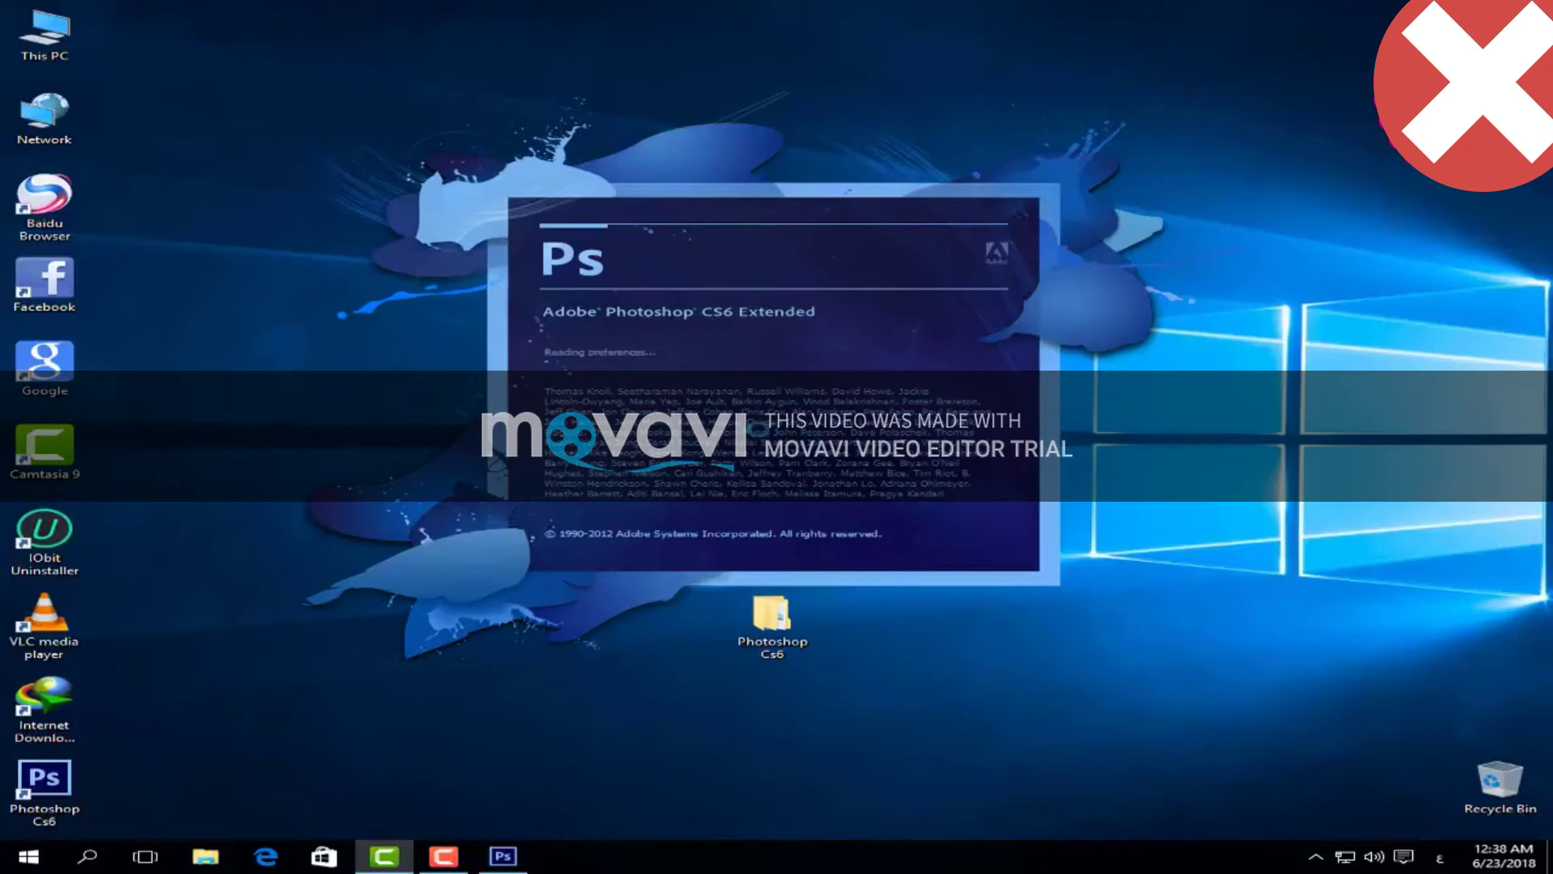
mouse_move(503, 865)
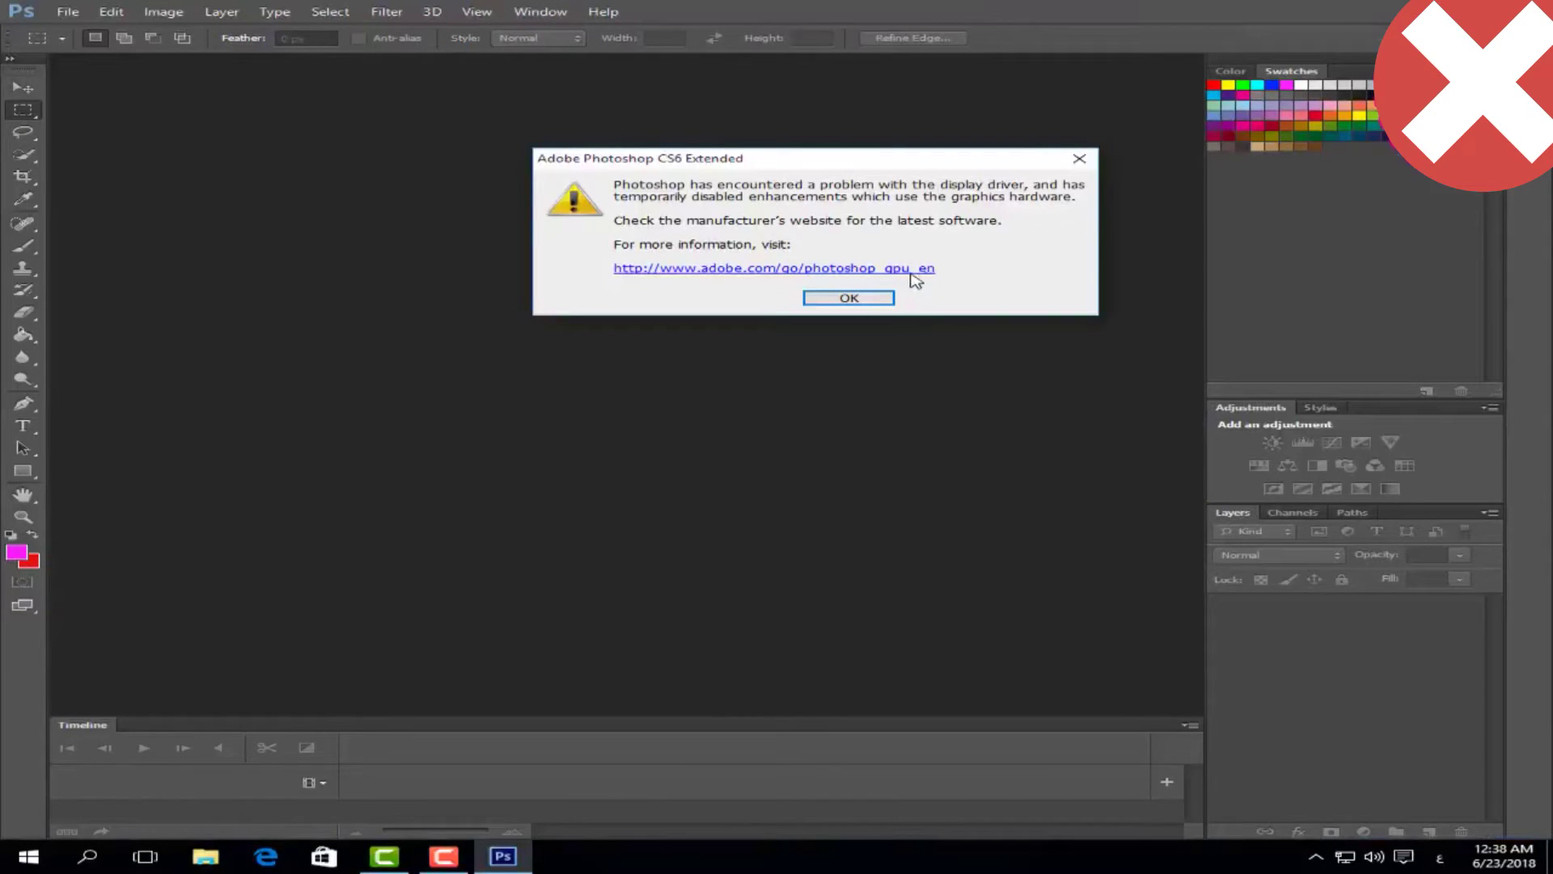
left_click(880, 297)
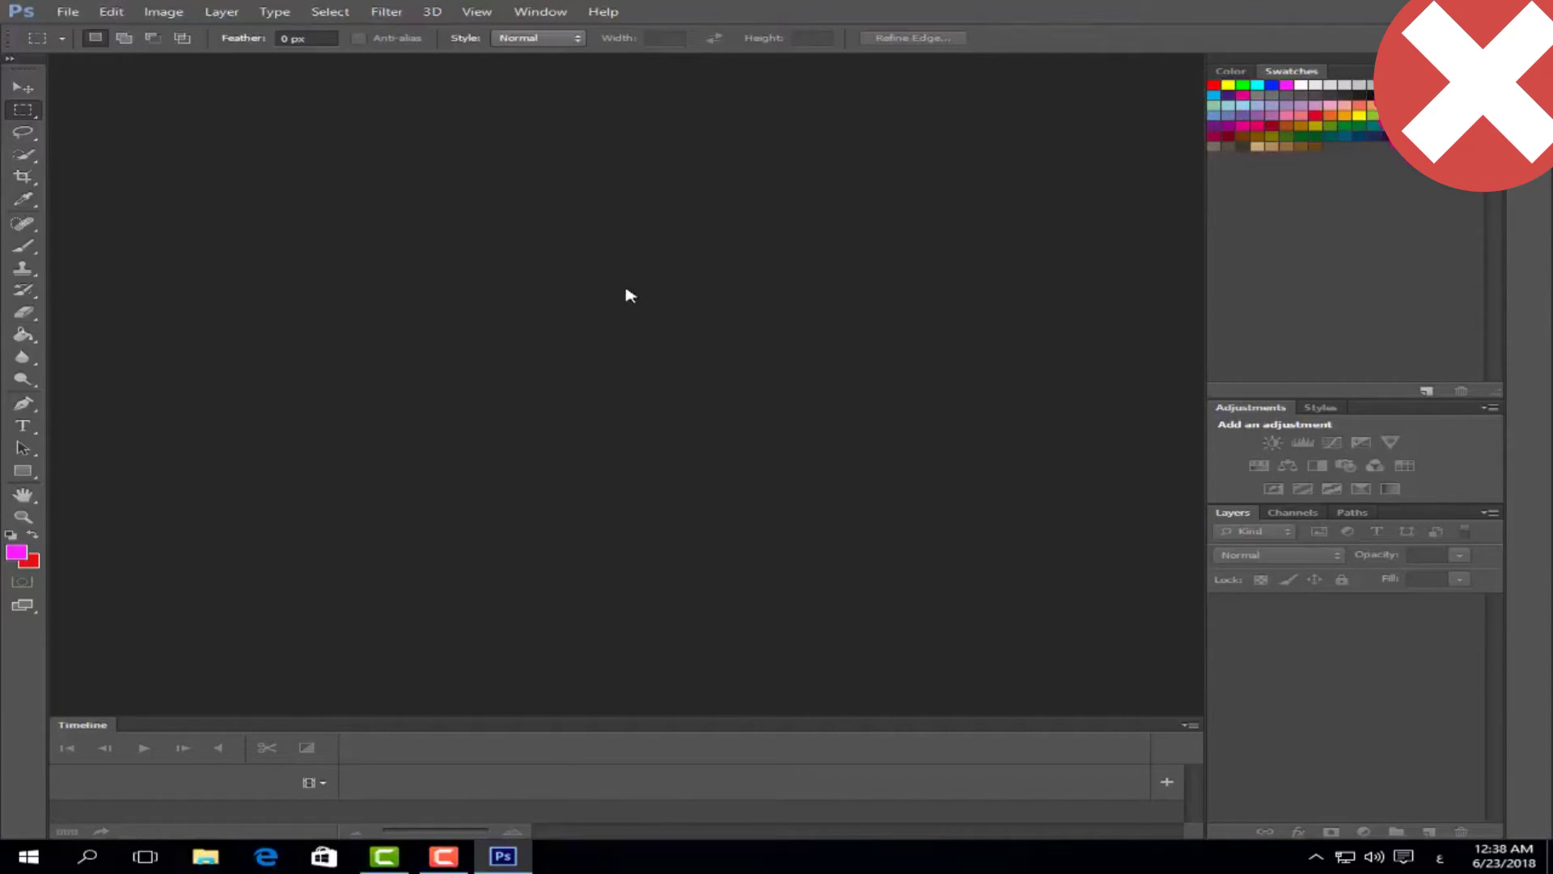
left_click(67, 12)
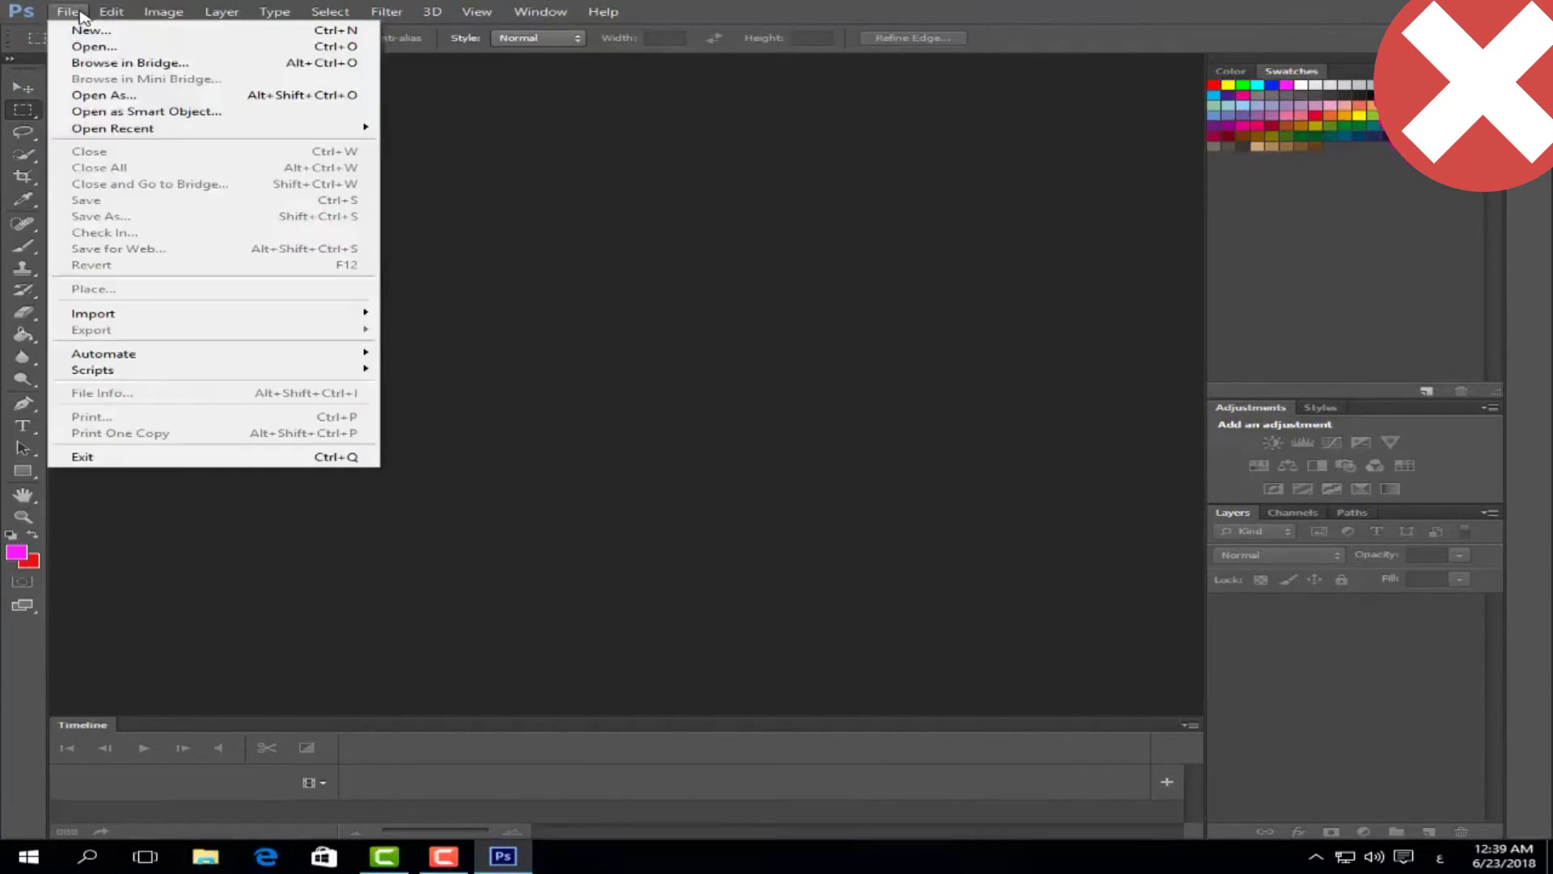
left_click(324, 456)
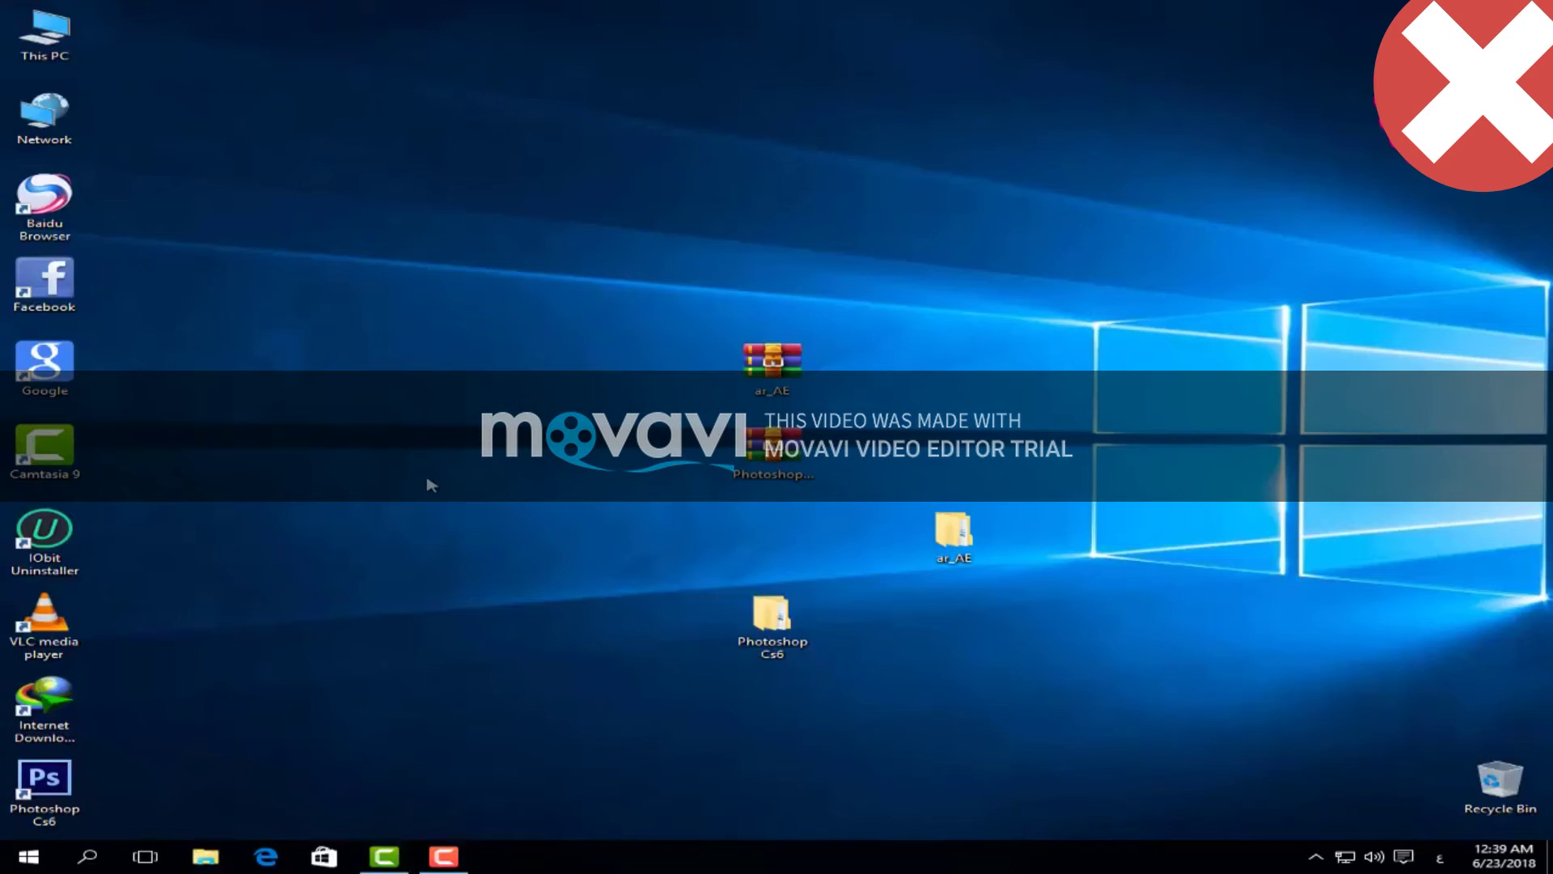
- Group the ar_AE archive and folder together on the desktop, apart from the Photoshop items, and select the ar_AE folder
left_click_drag(946, 545, 497, 575)
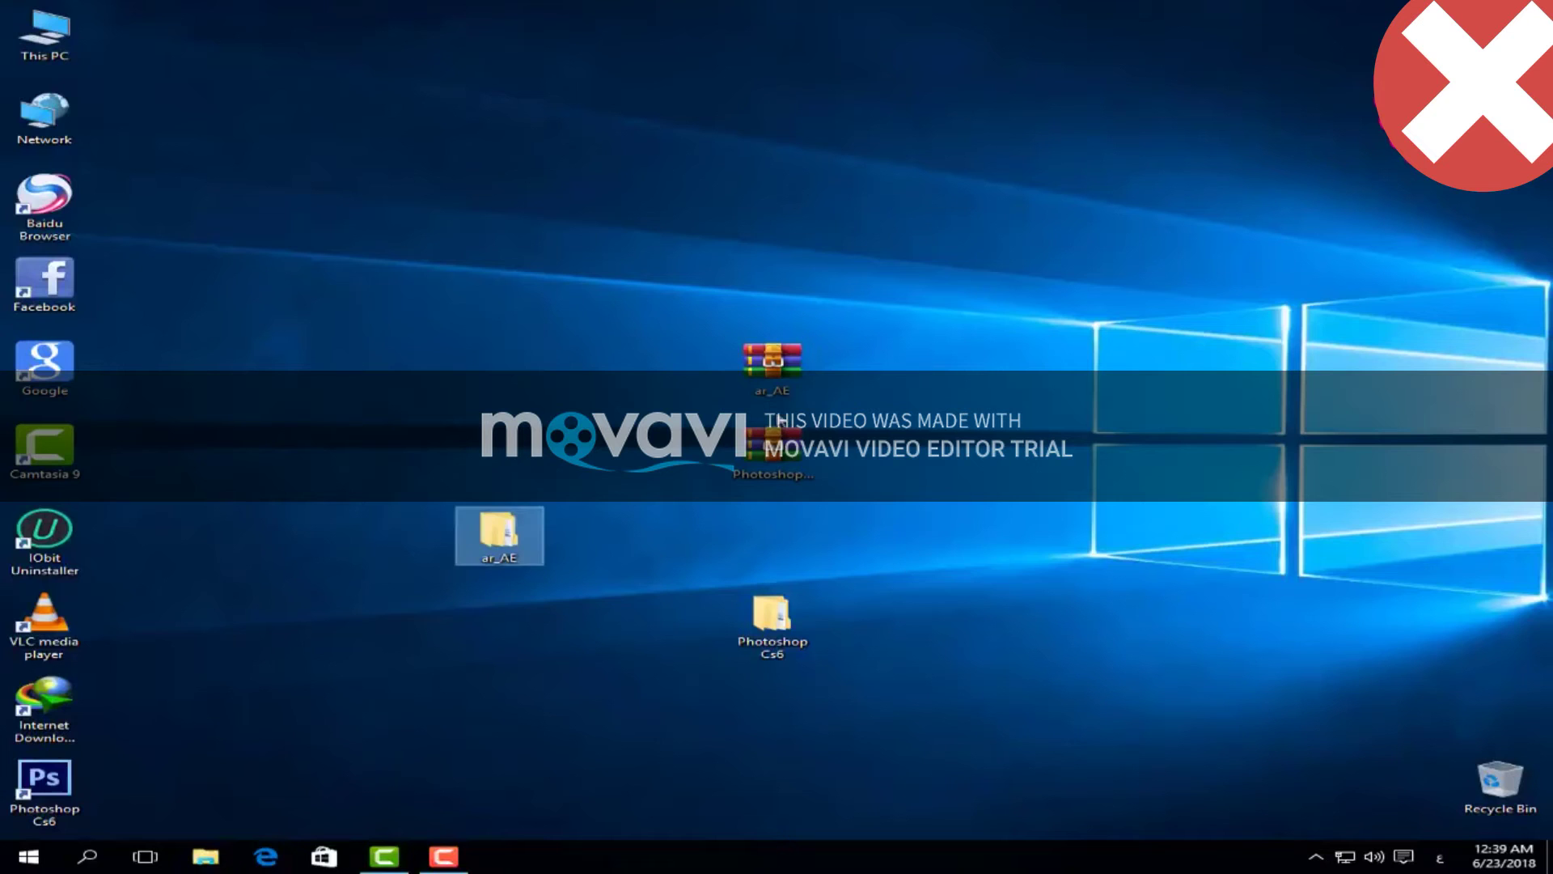
left_click_drag(773, 364, 501, 449)
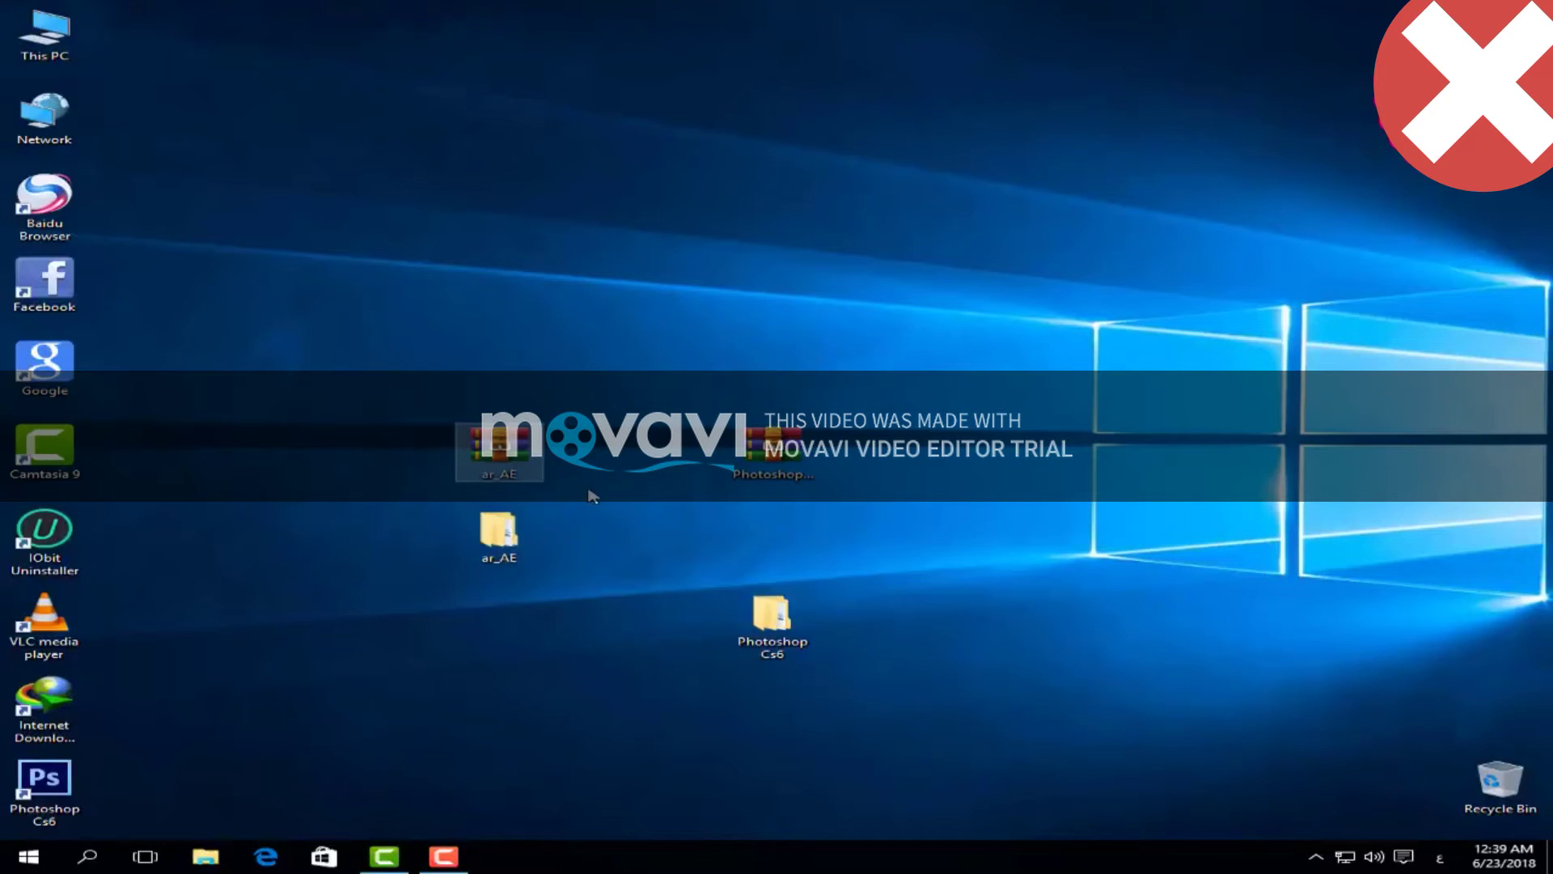
left_click(497, 532)
right_click(490, 534)
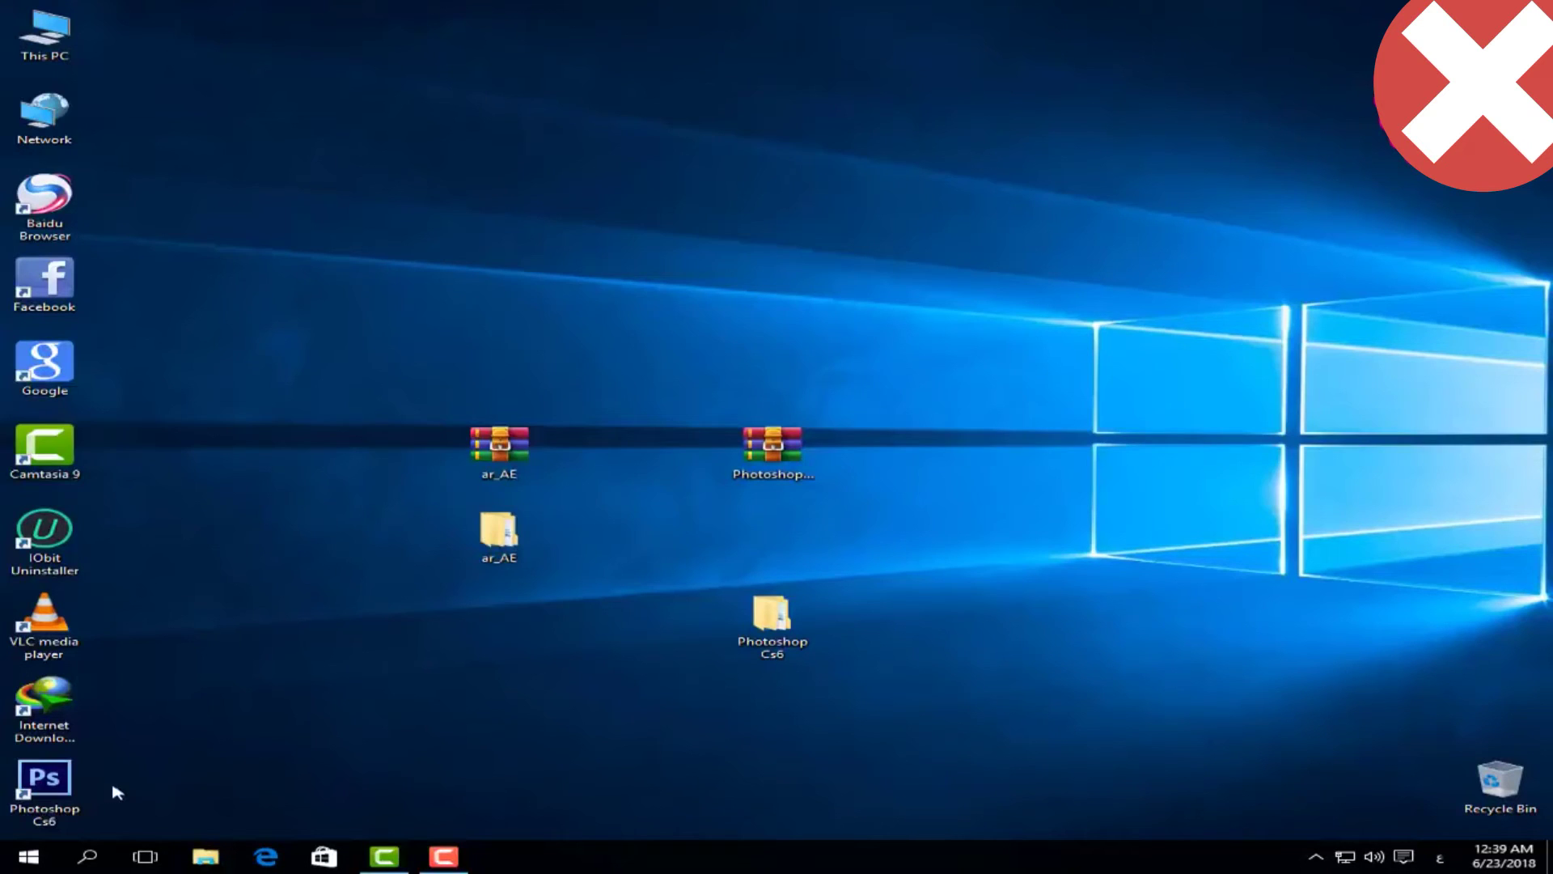
- Open the Photoshop Cs6 desktop shortcut's file location and go to AutoPlay\Docs\App\PhotoshopCS6\Locales
right_click(54, 797)
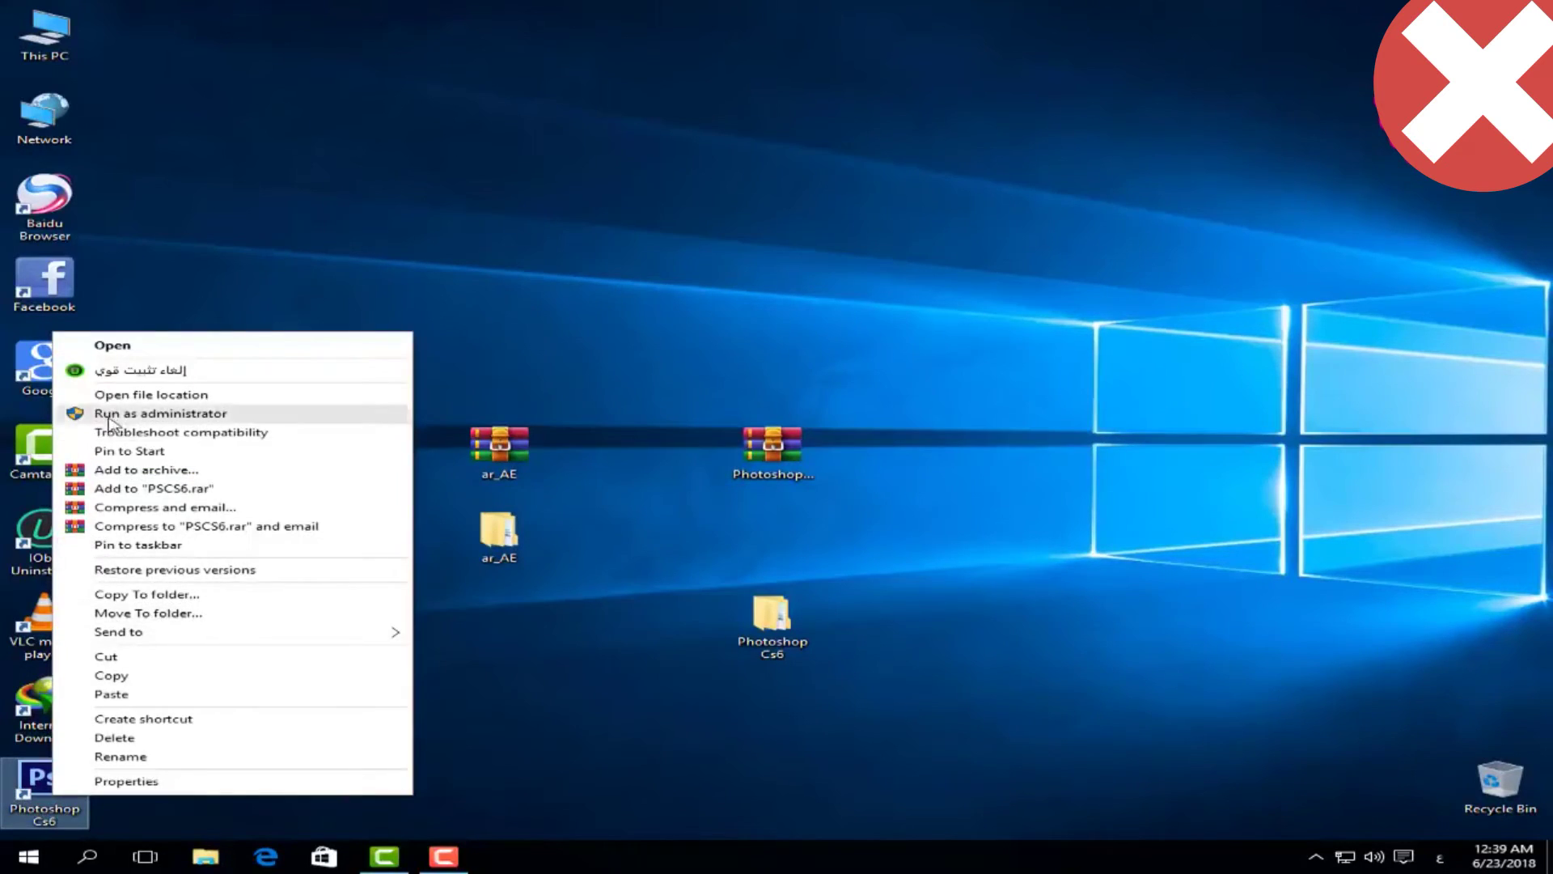
left_click(149, 395)
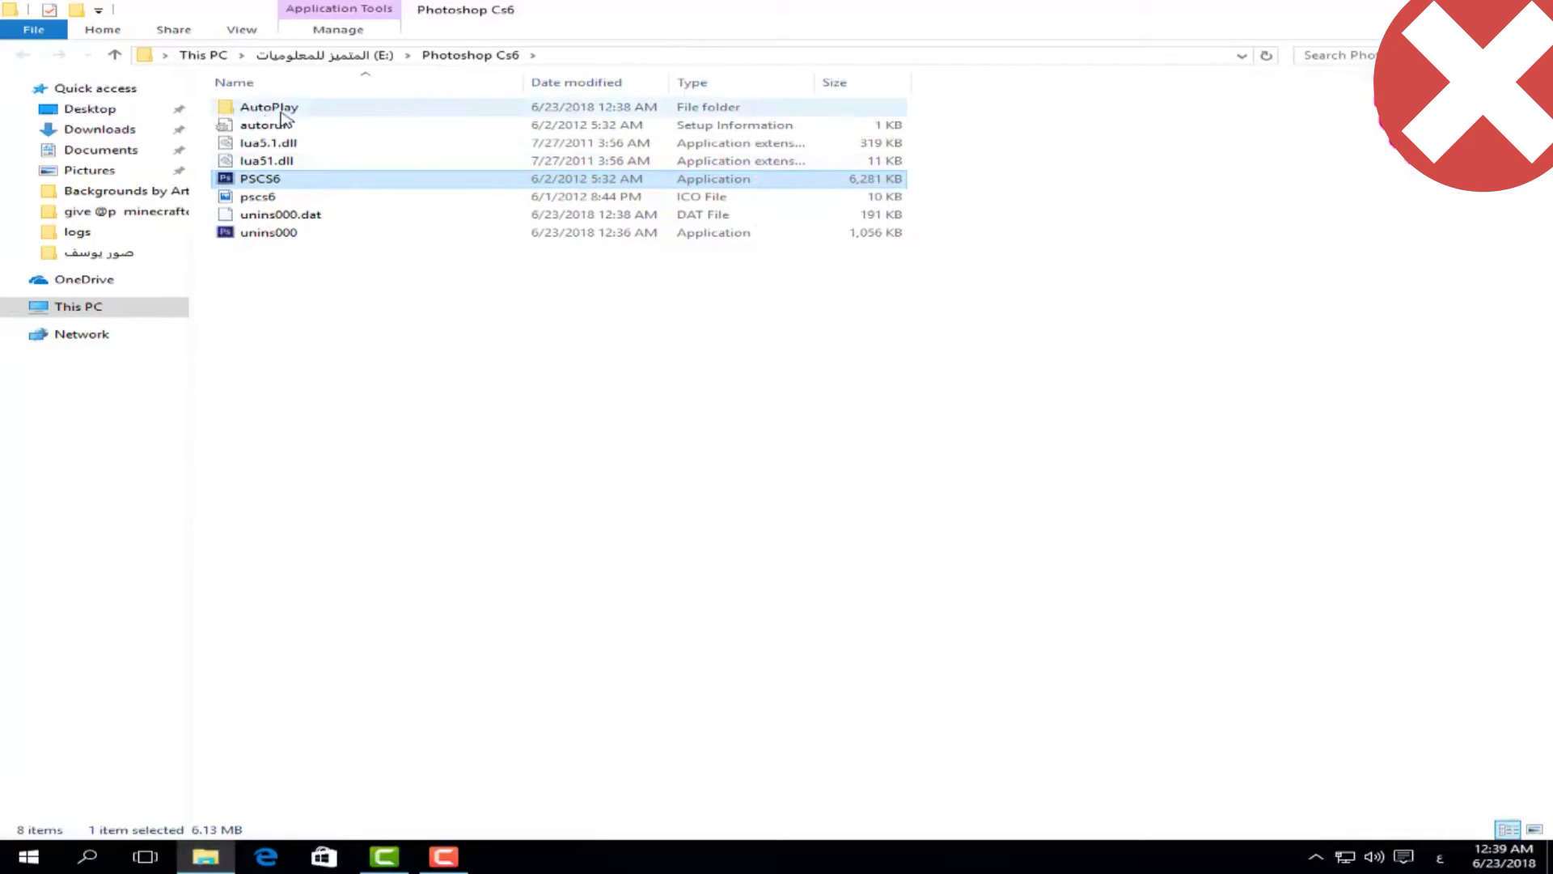
double_click(299, 108)
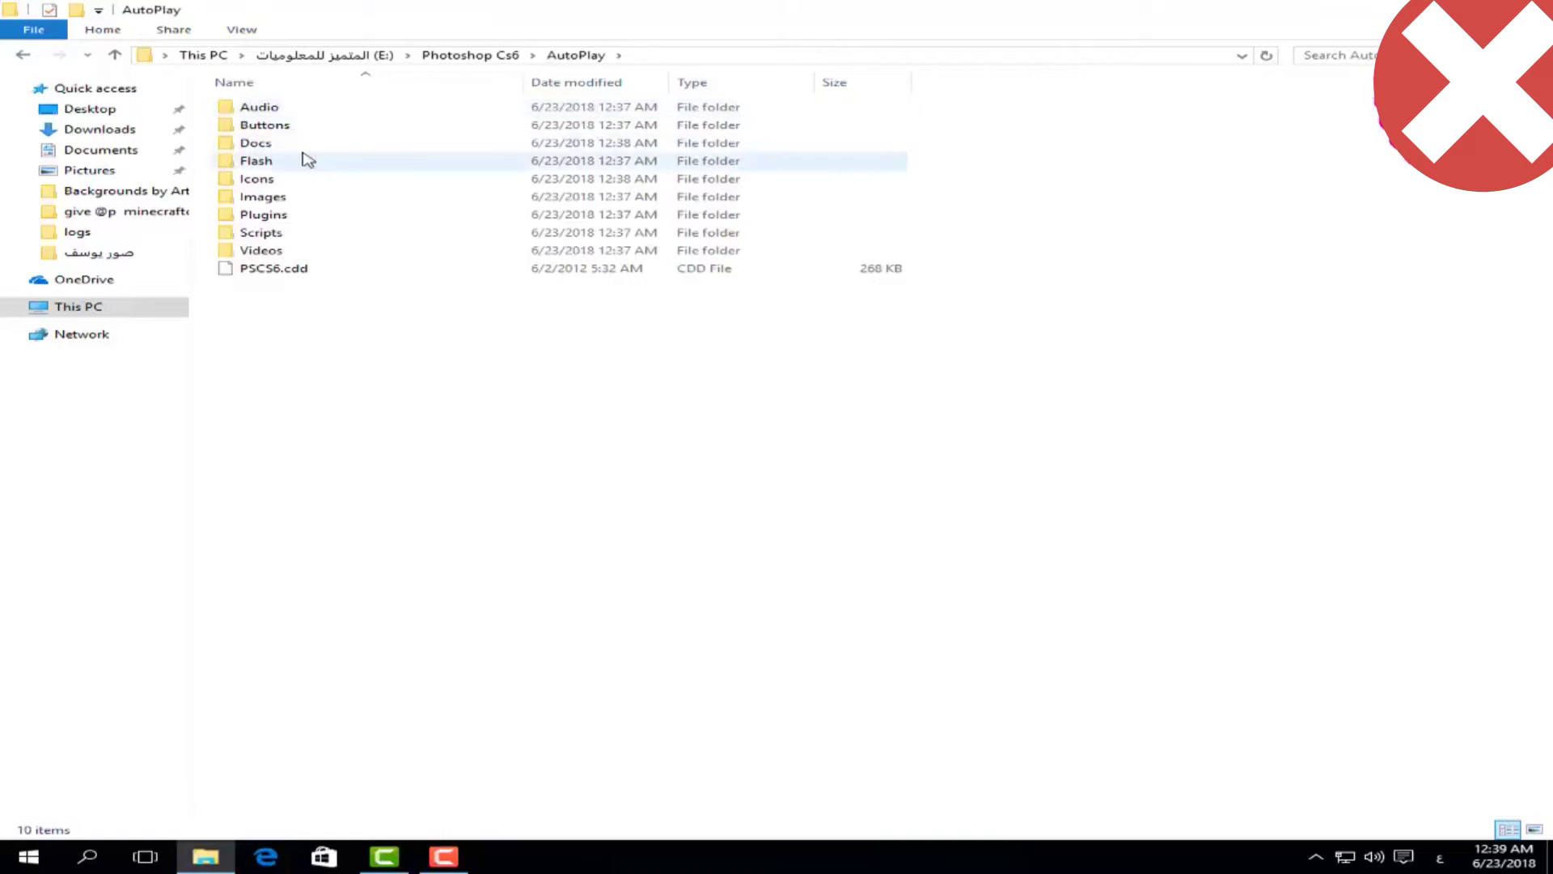
double_click(298, 149)
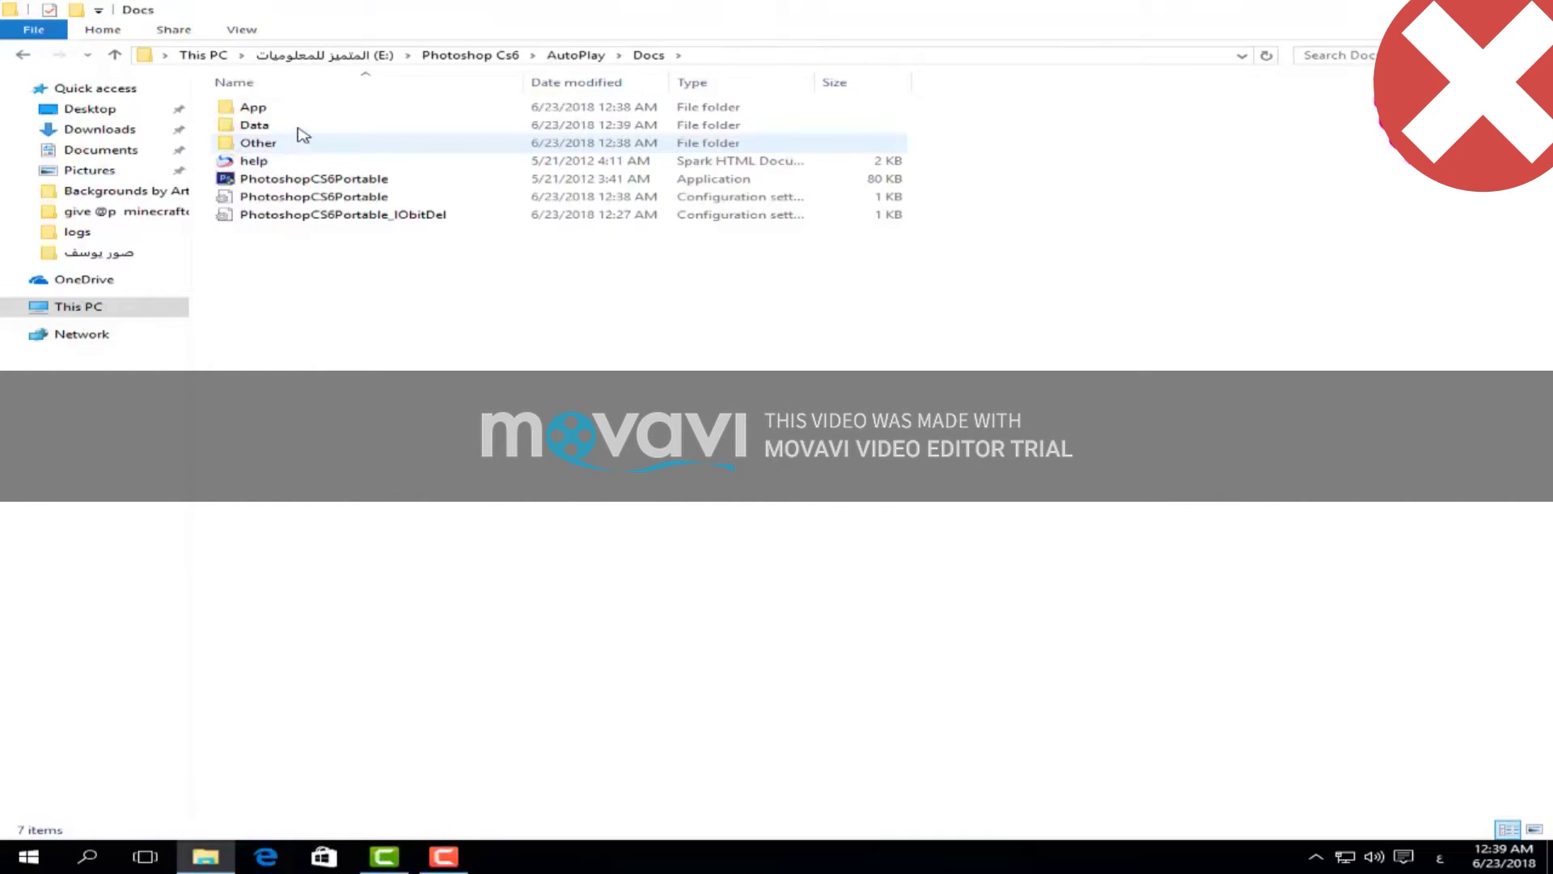
double_click(293, 109)
double_click(309, 144)
double_click(298, 146)
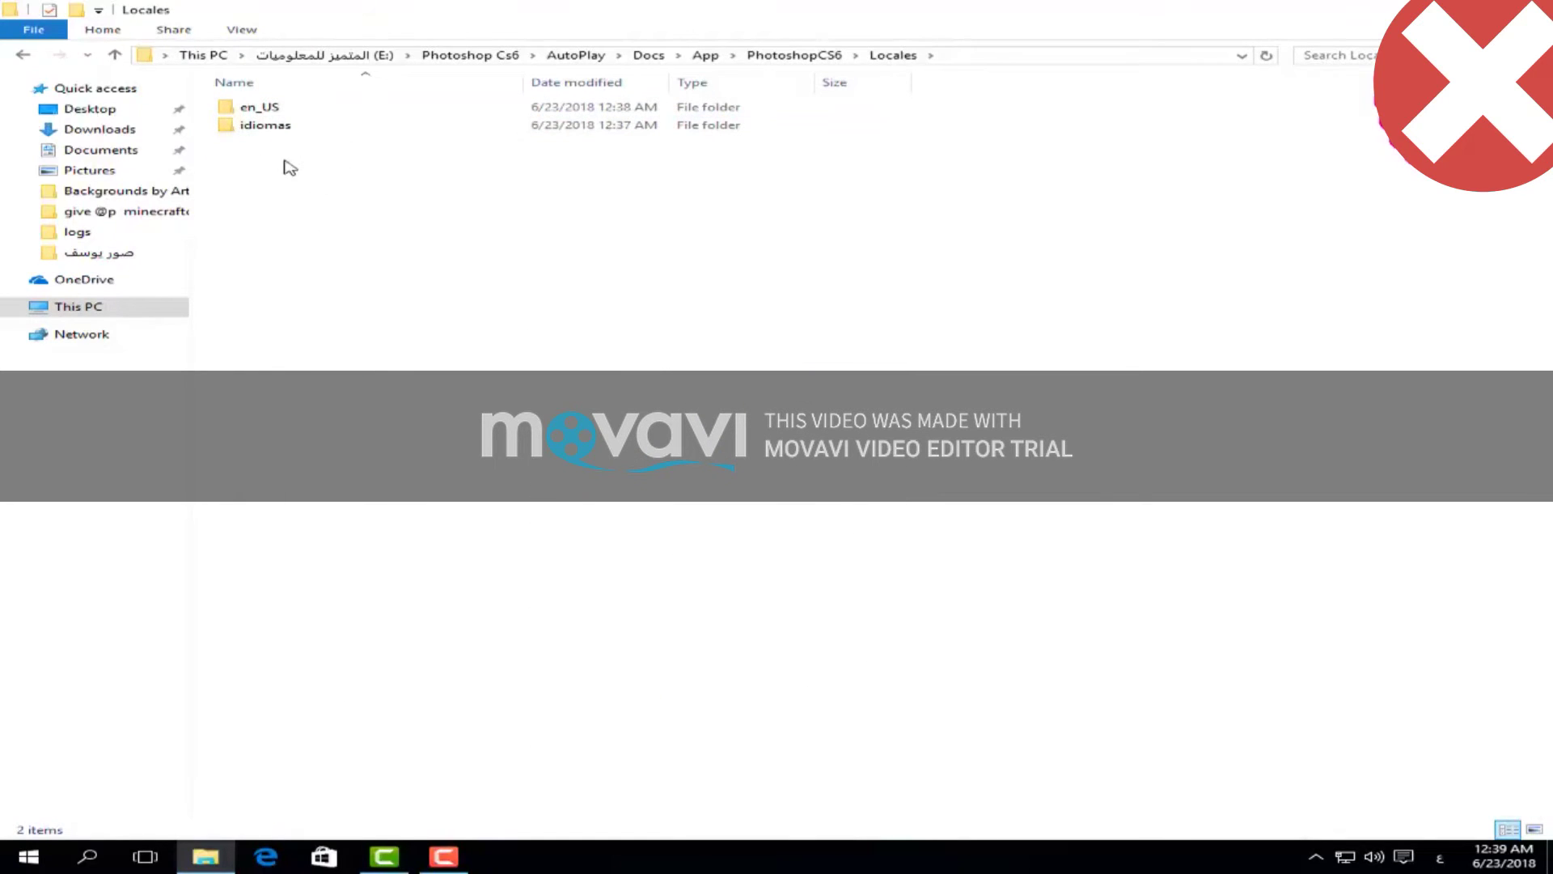
- Permanently delete the en_US and idiomas folders from the Locales folder
left_click_drag(275, 168, 258, 102)
key("shift+Delete")
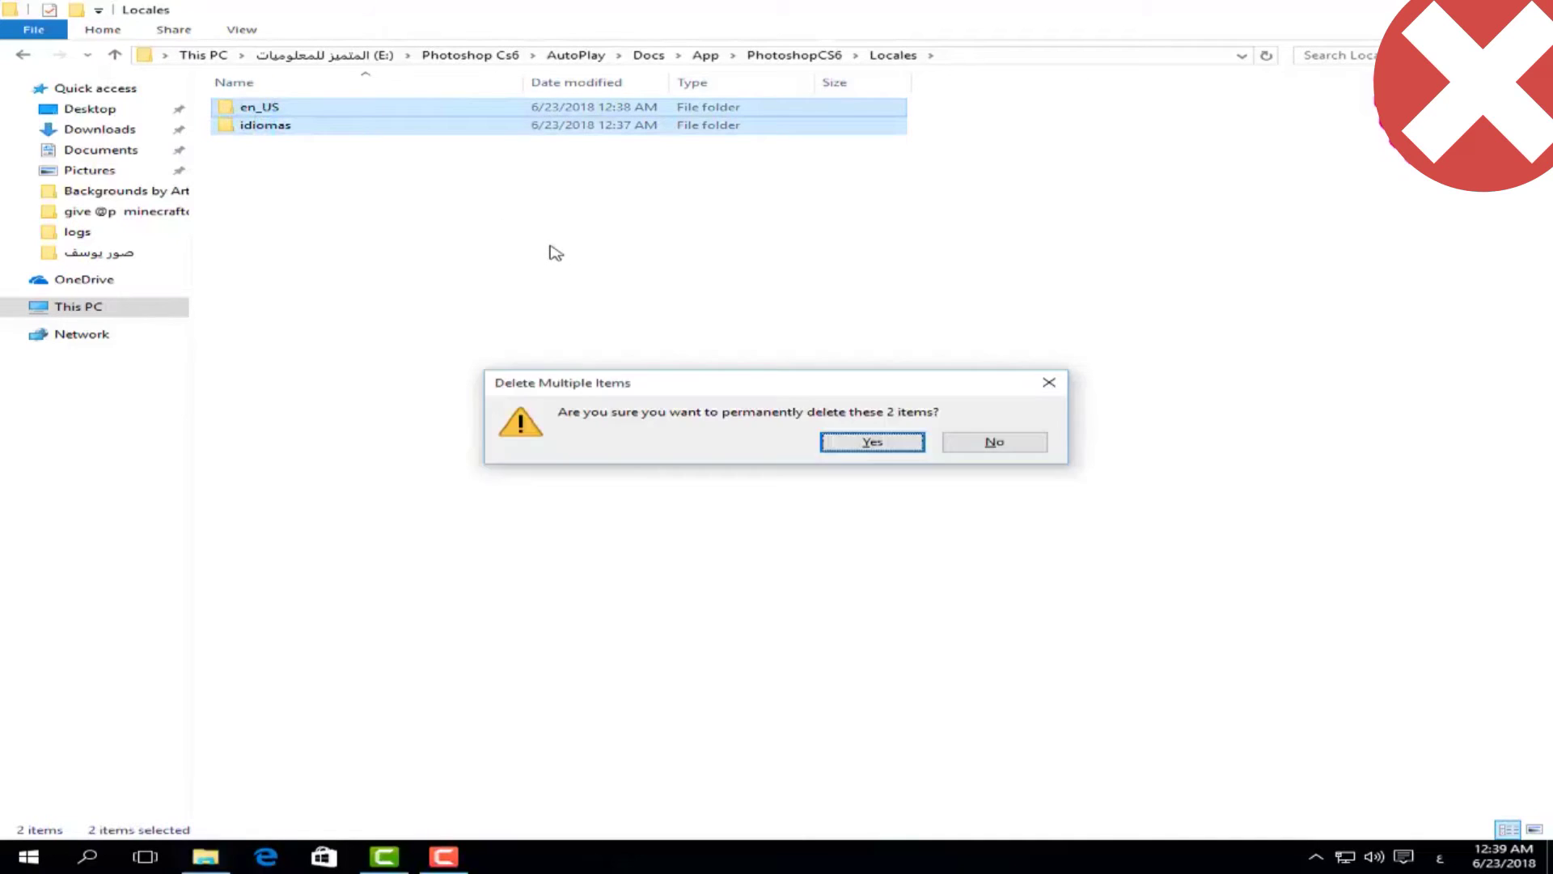
key("Return")
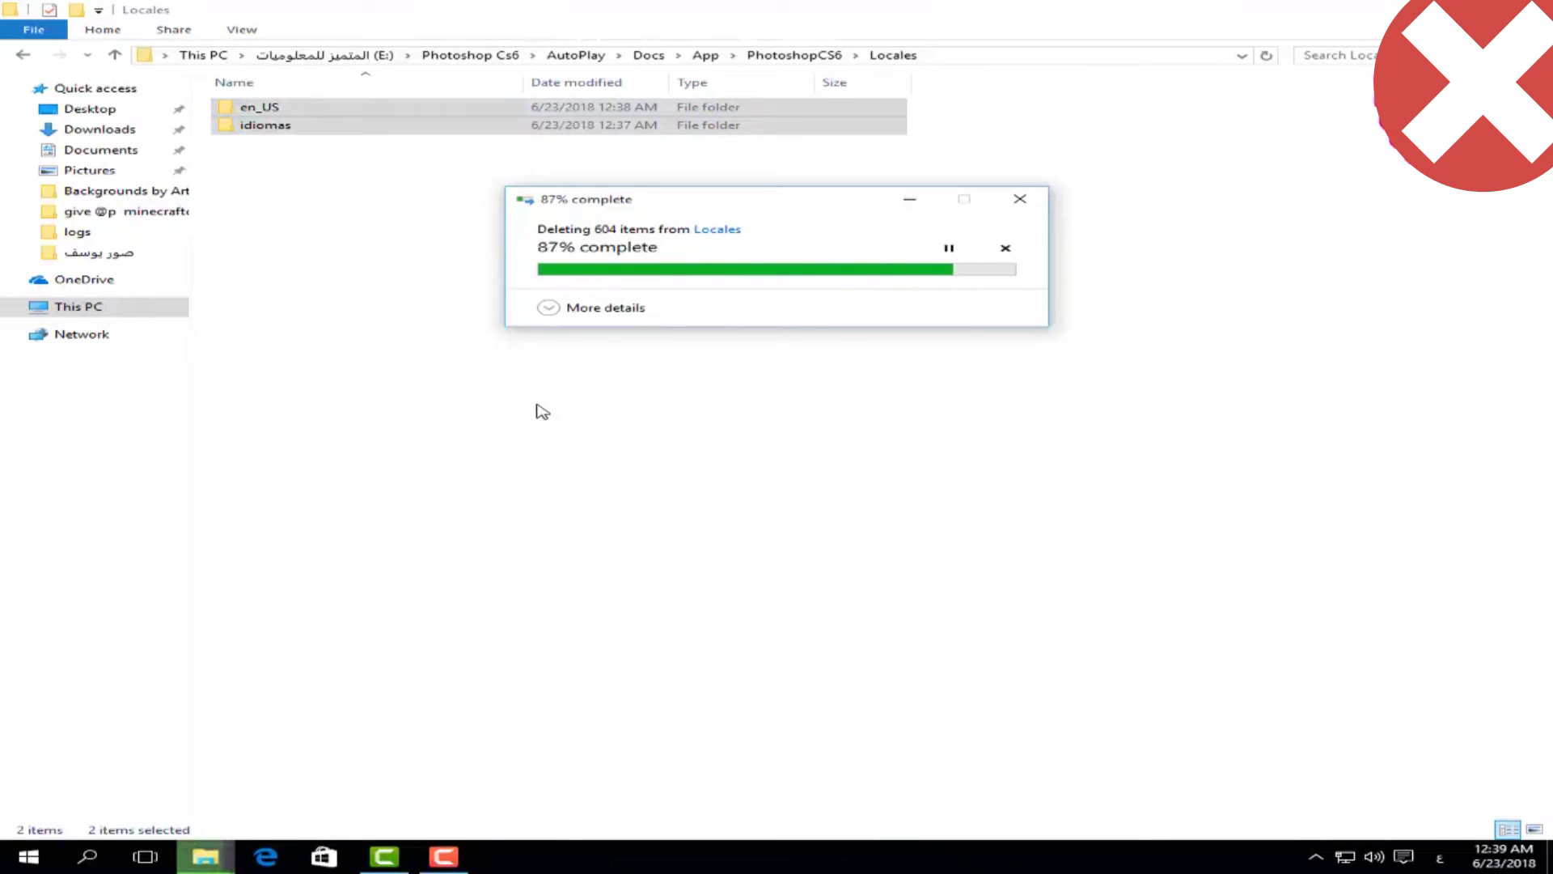
- Paste the copied ar_AE folder into the empty Locales folder and return to the desktop
right_click(533, 305)
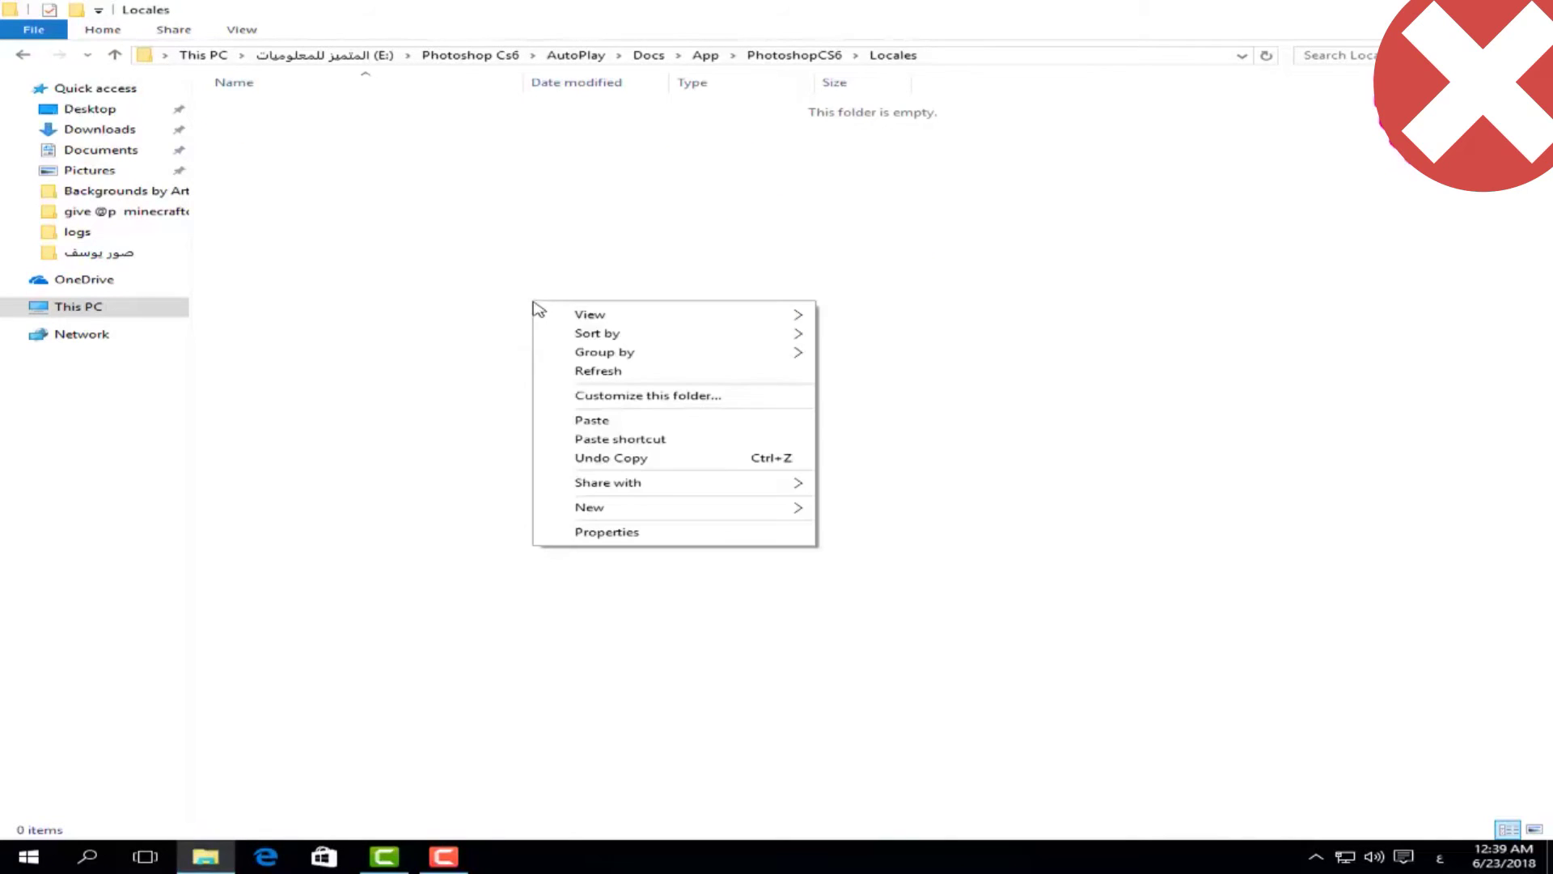
left_click(598, 421)
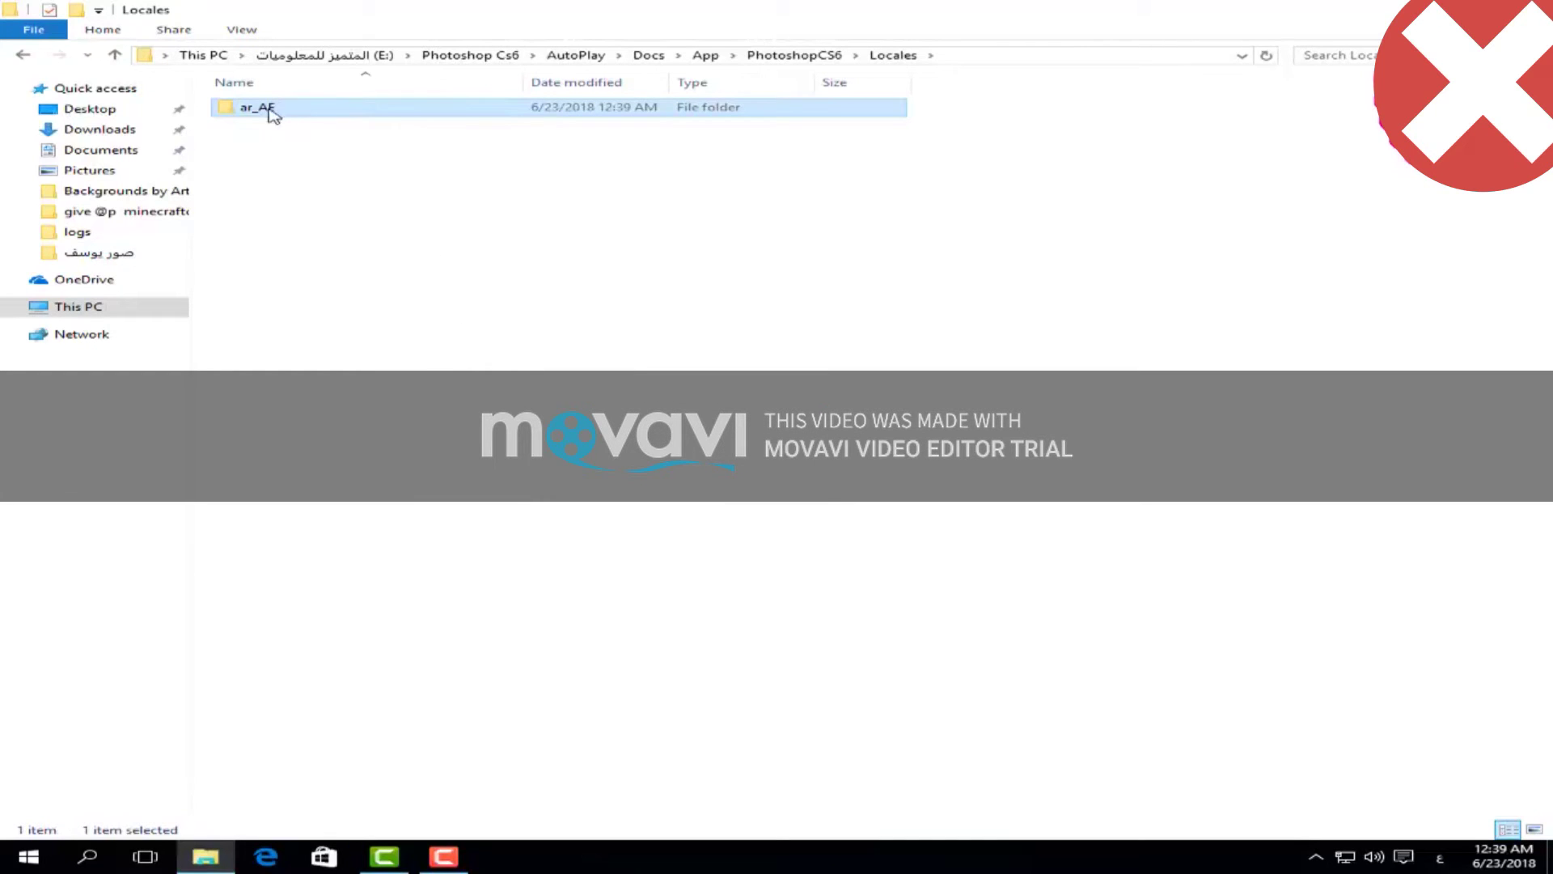
left_click(534, 284)
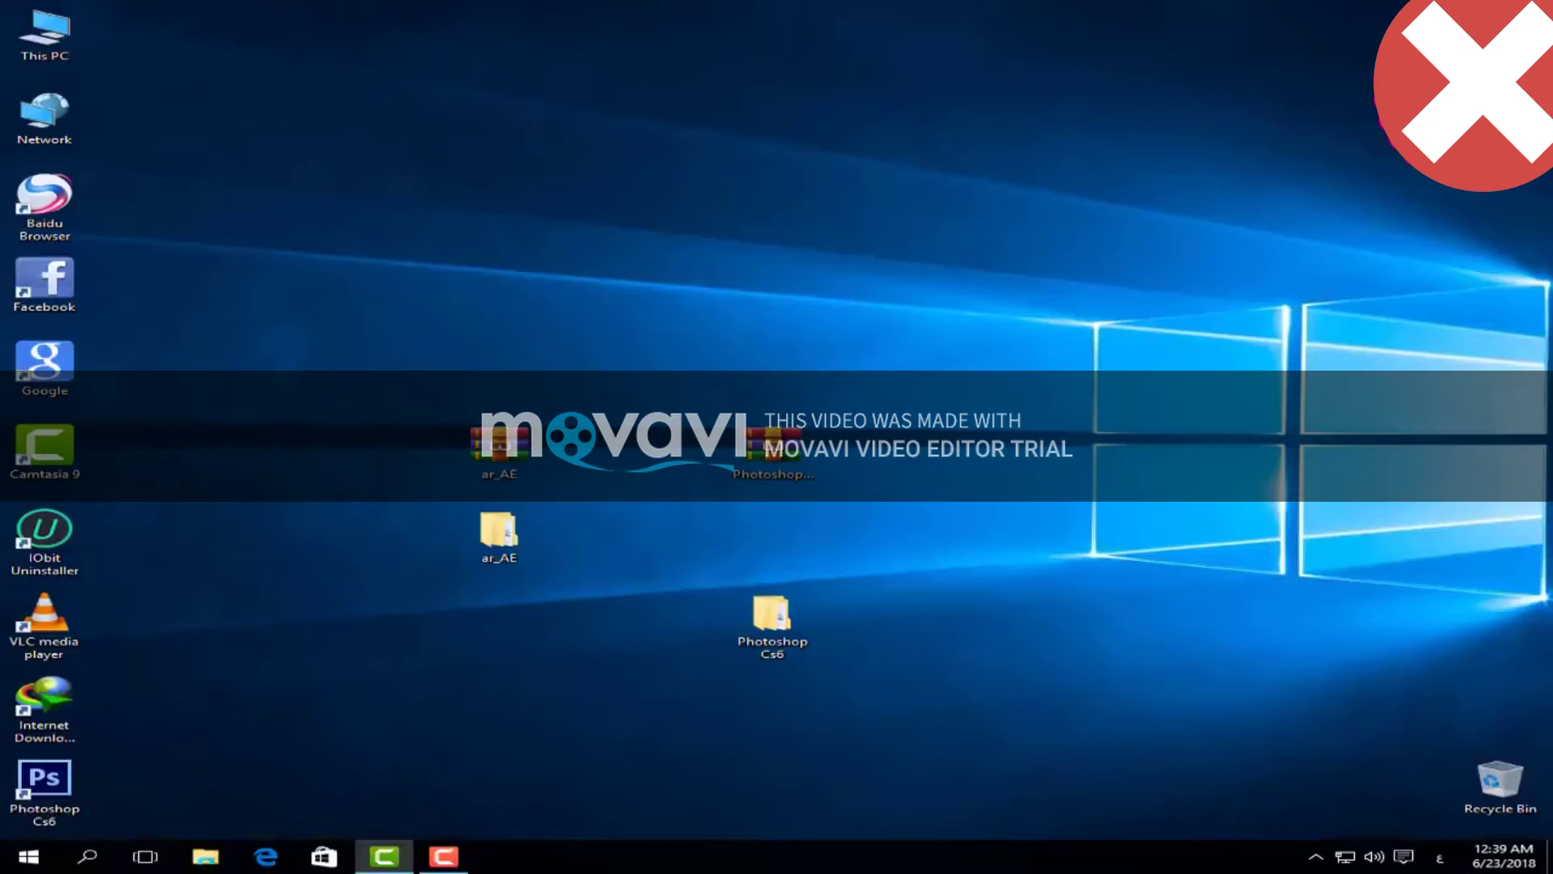
- Group the ar_AE and Photoshop archives and folders together on the desktop, and set the Photoshop Cs6 shortcut apart near the centre
left_click_drag(569, 373, 437, 615)
left_click_drag(499, 530, 773, 364)
left_click(595, 585)
left_click_drag(772, 611, 772, 529)
left_click_drag(632, 301, 841, 614)
left_click_drag(743, 566, 1197, 445)
left_click(42, 787)
left_click_drag(42, 787, 602, 531)
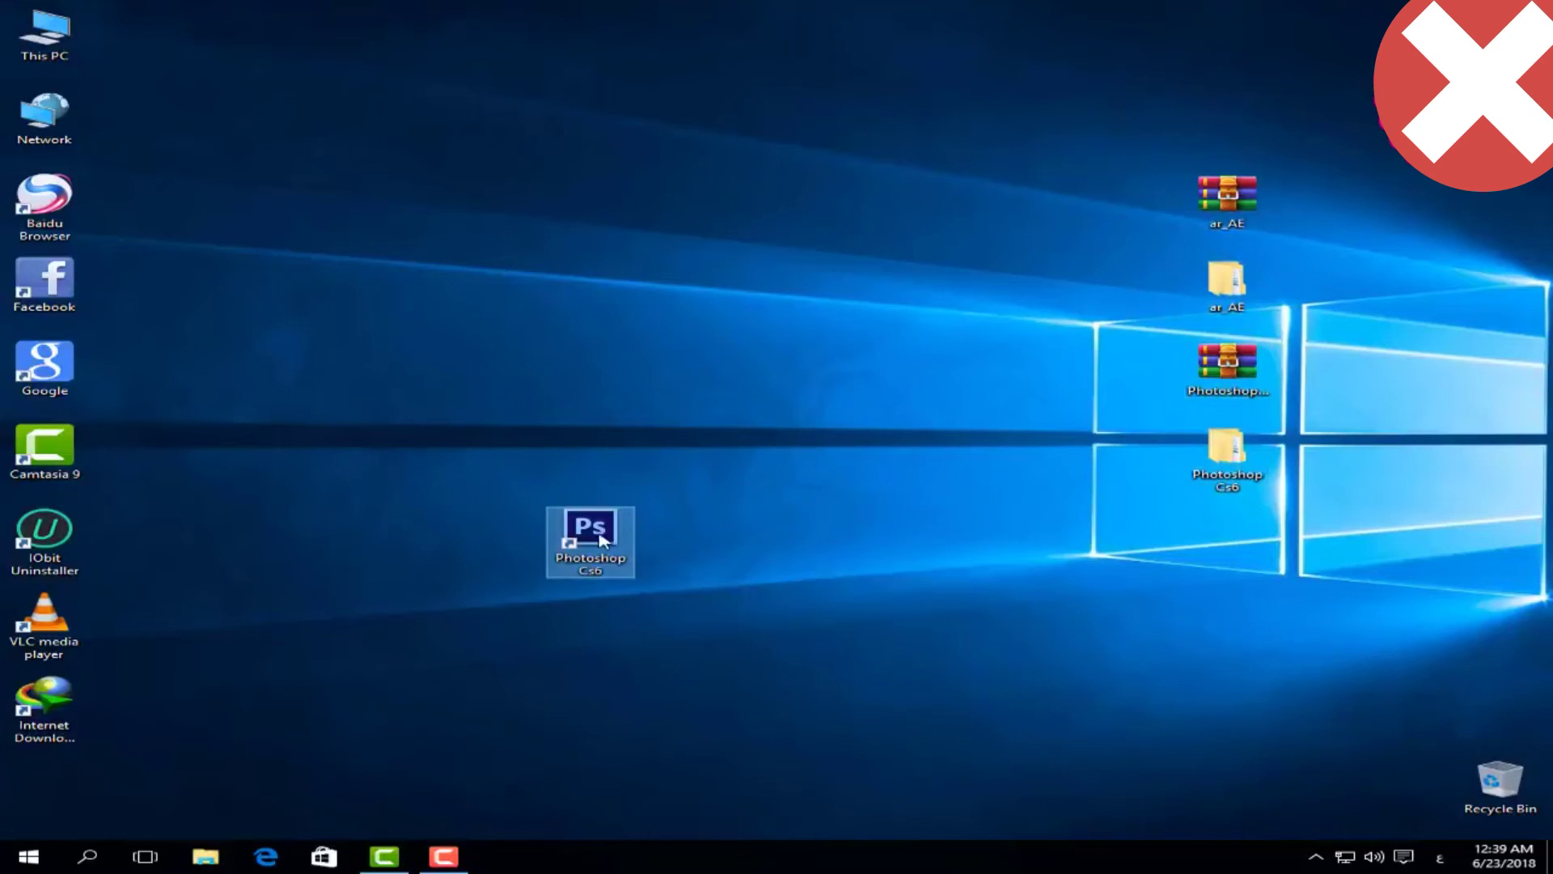
- Start Photoshop CS6 from its desktop shortcut with the en_US option and look over the Arabic interface
double_click(603, 540)
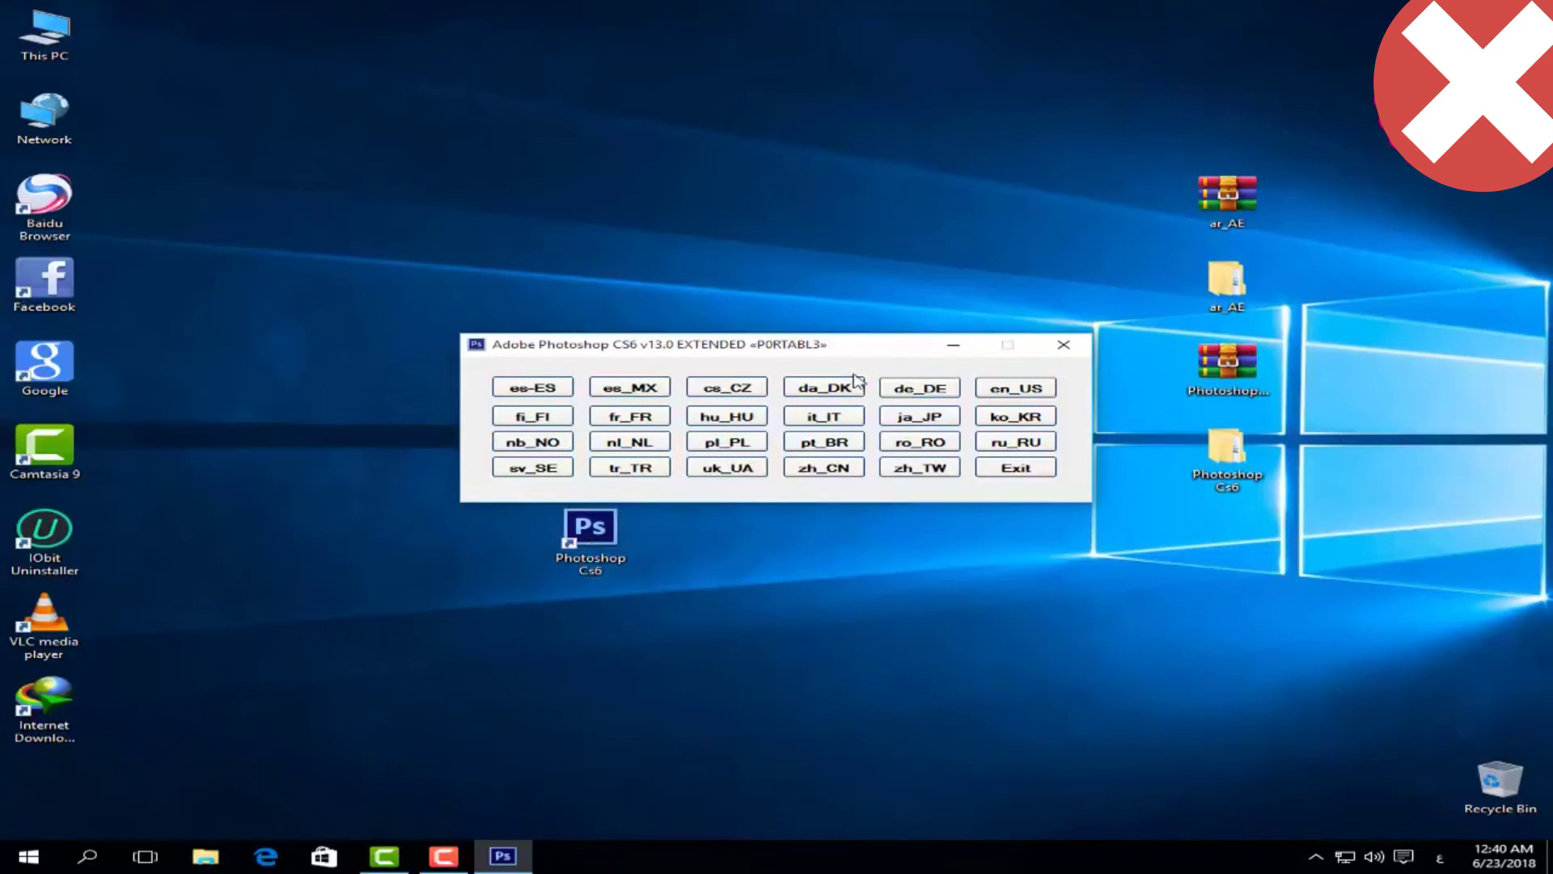
left_click(1015, 388)
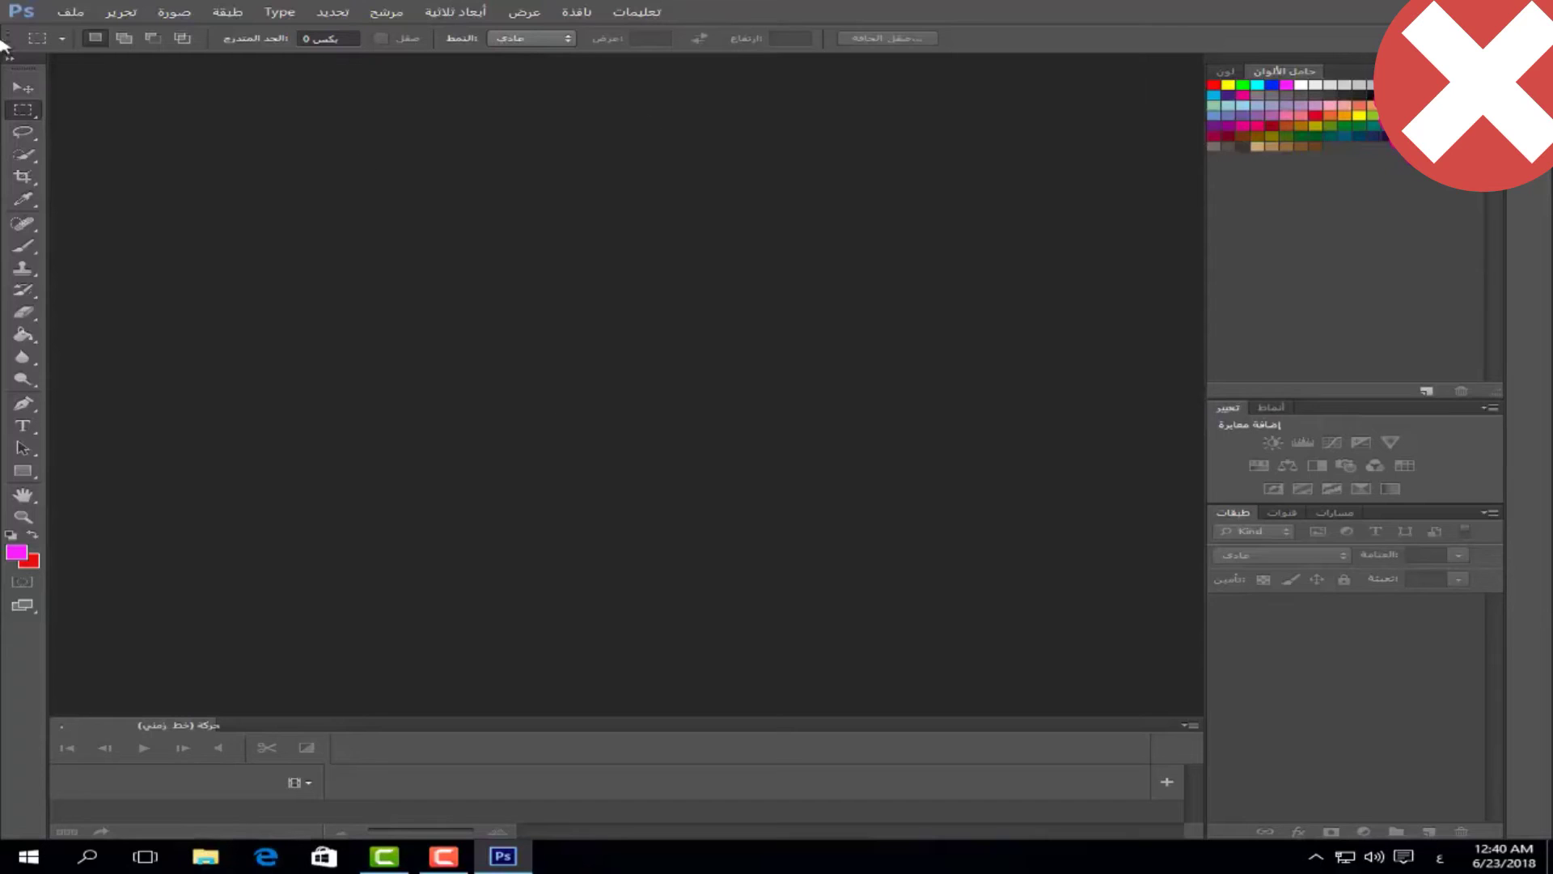
left_click(639, 12)
left_click(639, 11)
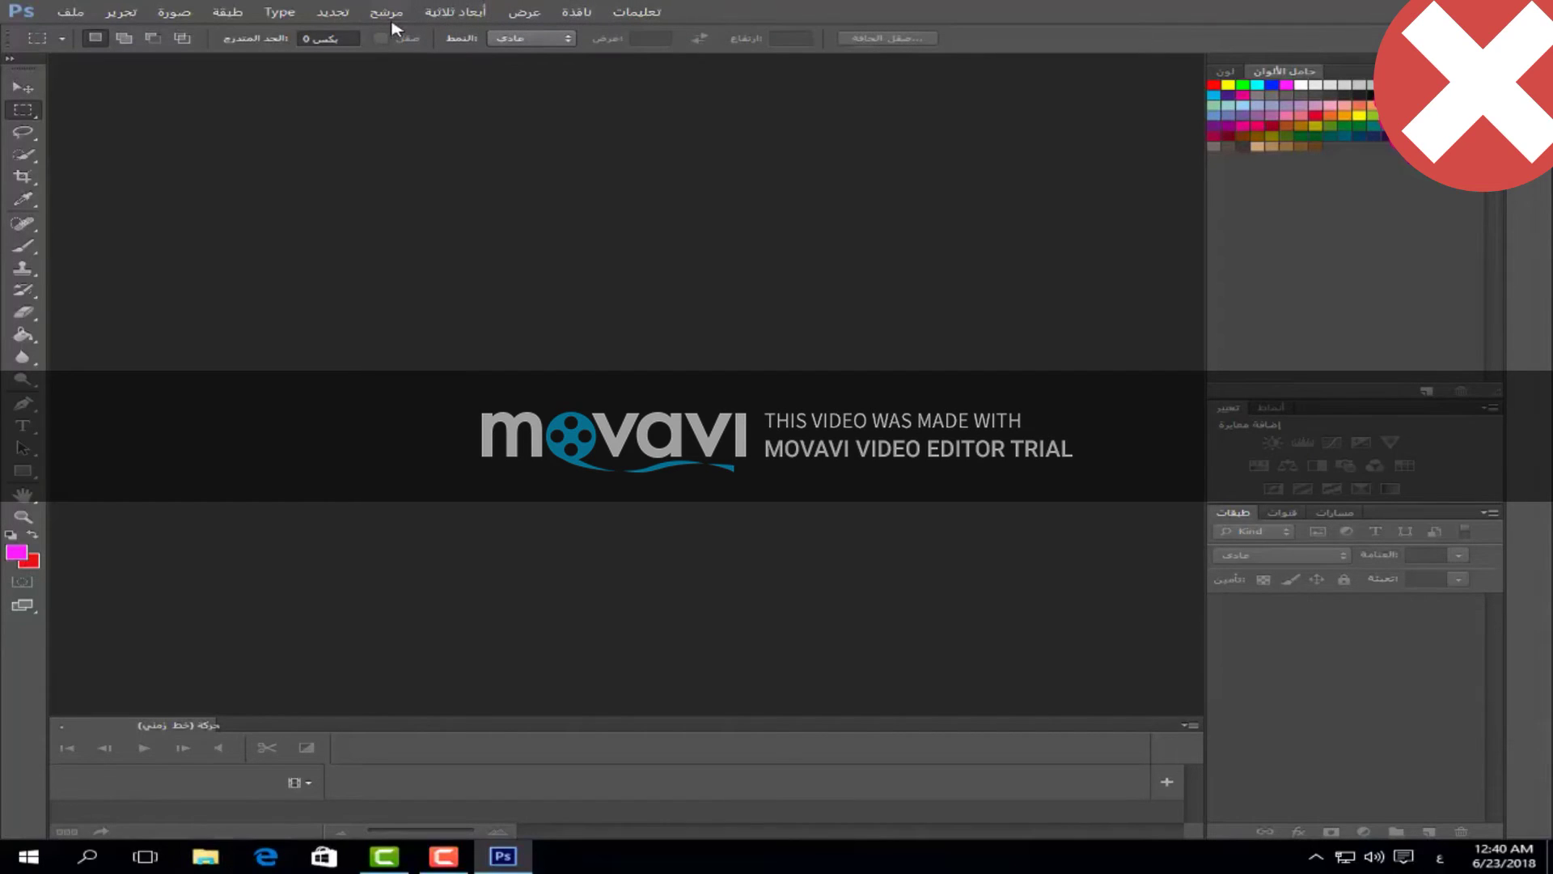
left_click(77, 18)
mouse_move(283, 13)
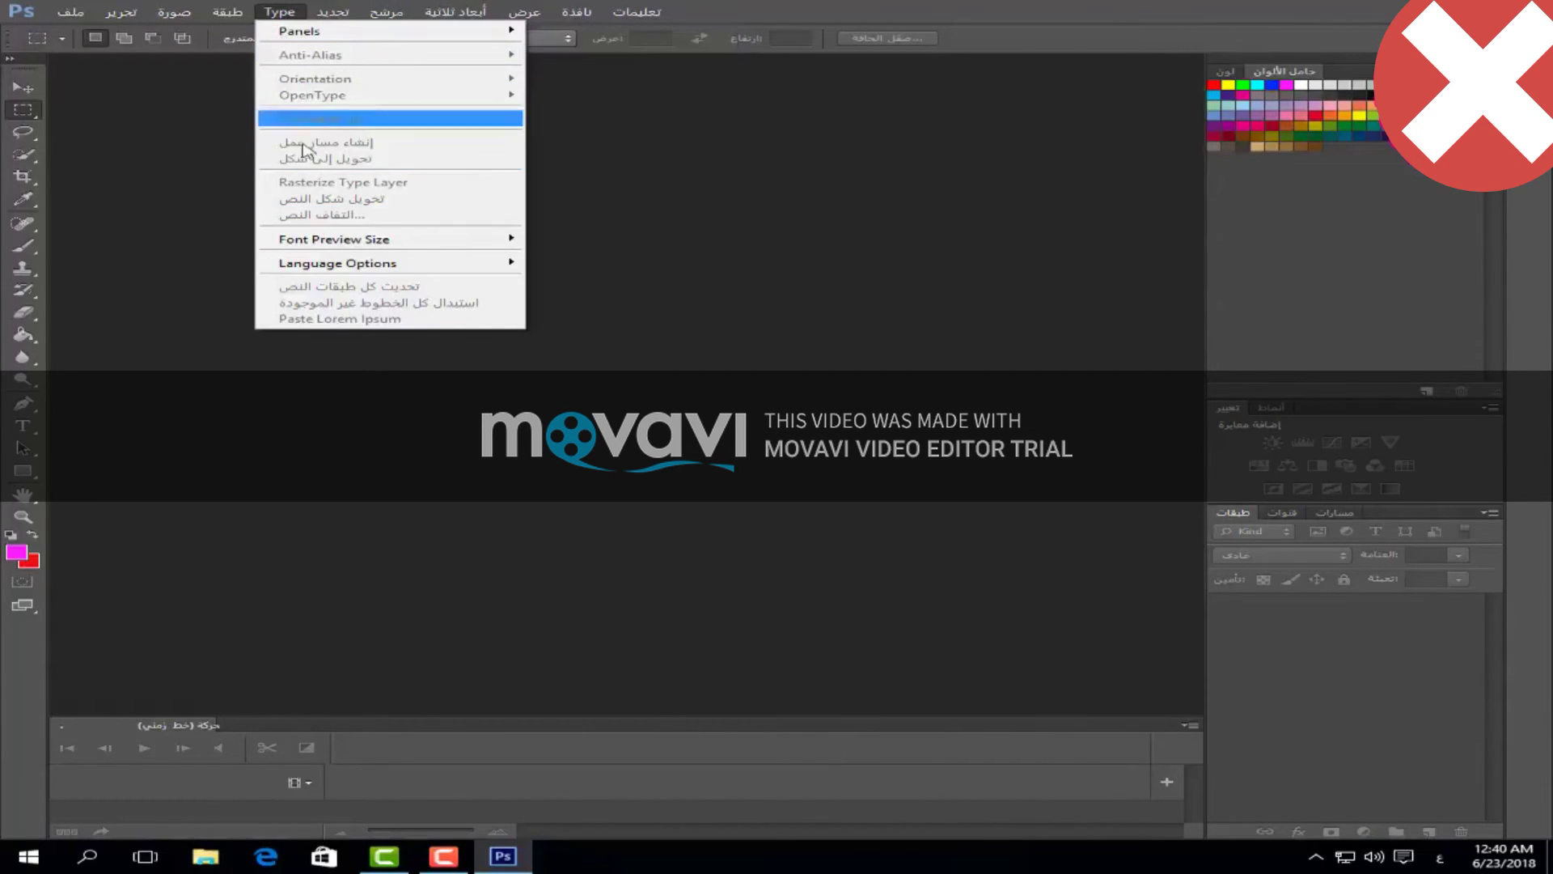
- Create a new document with the preset white 16.02 × 11.99 cm RGB settings
mouse_move(69, 17)
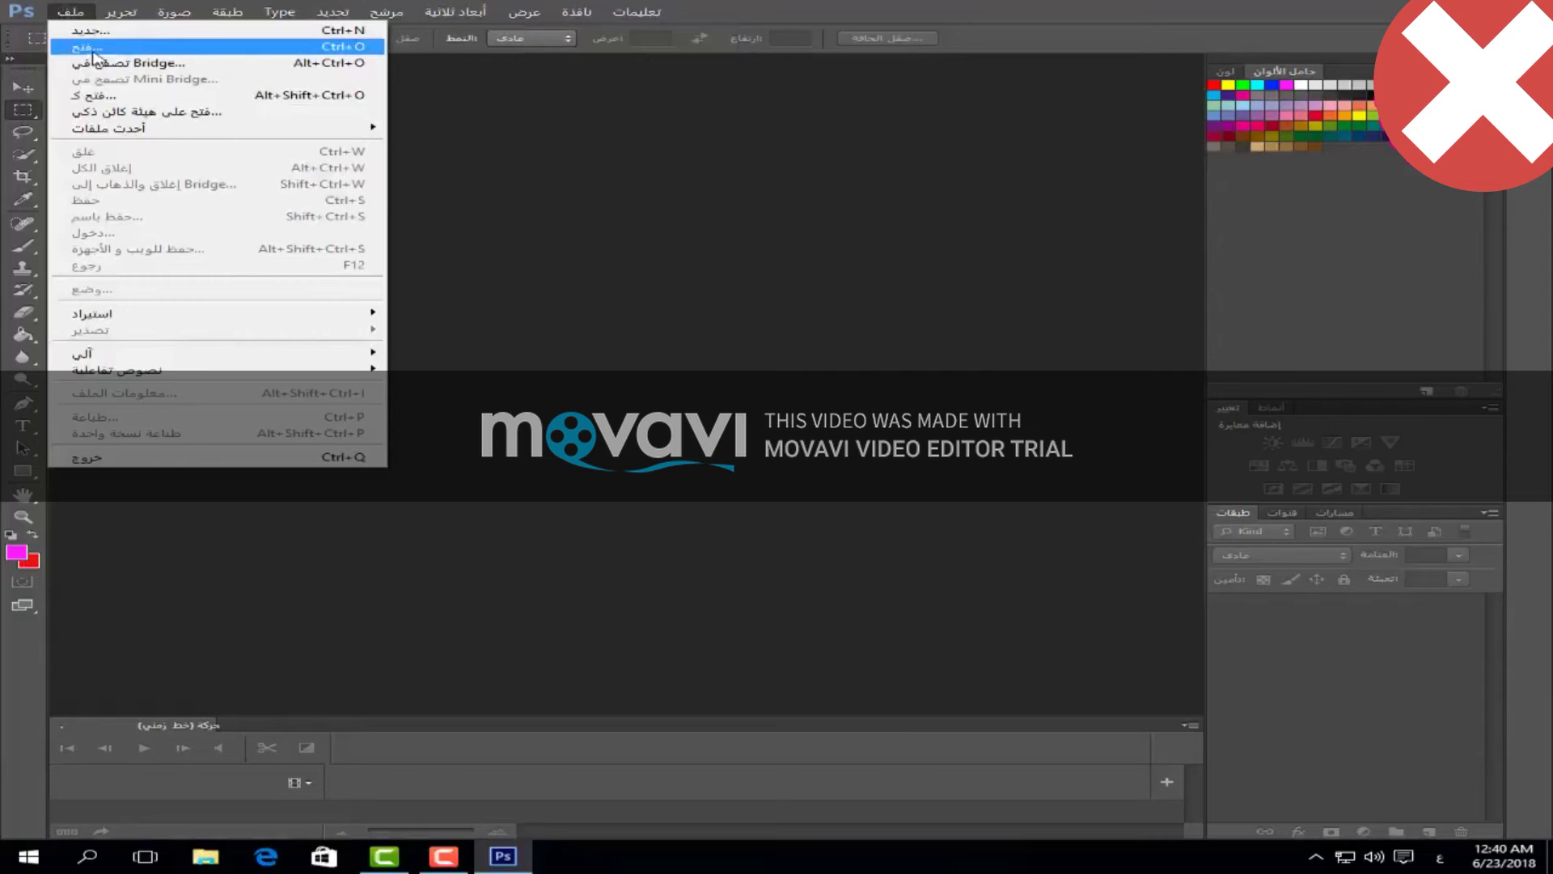
left_click(86, 30)
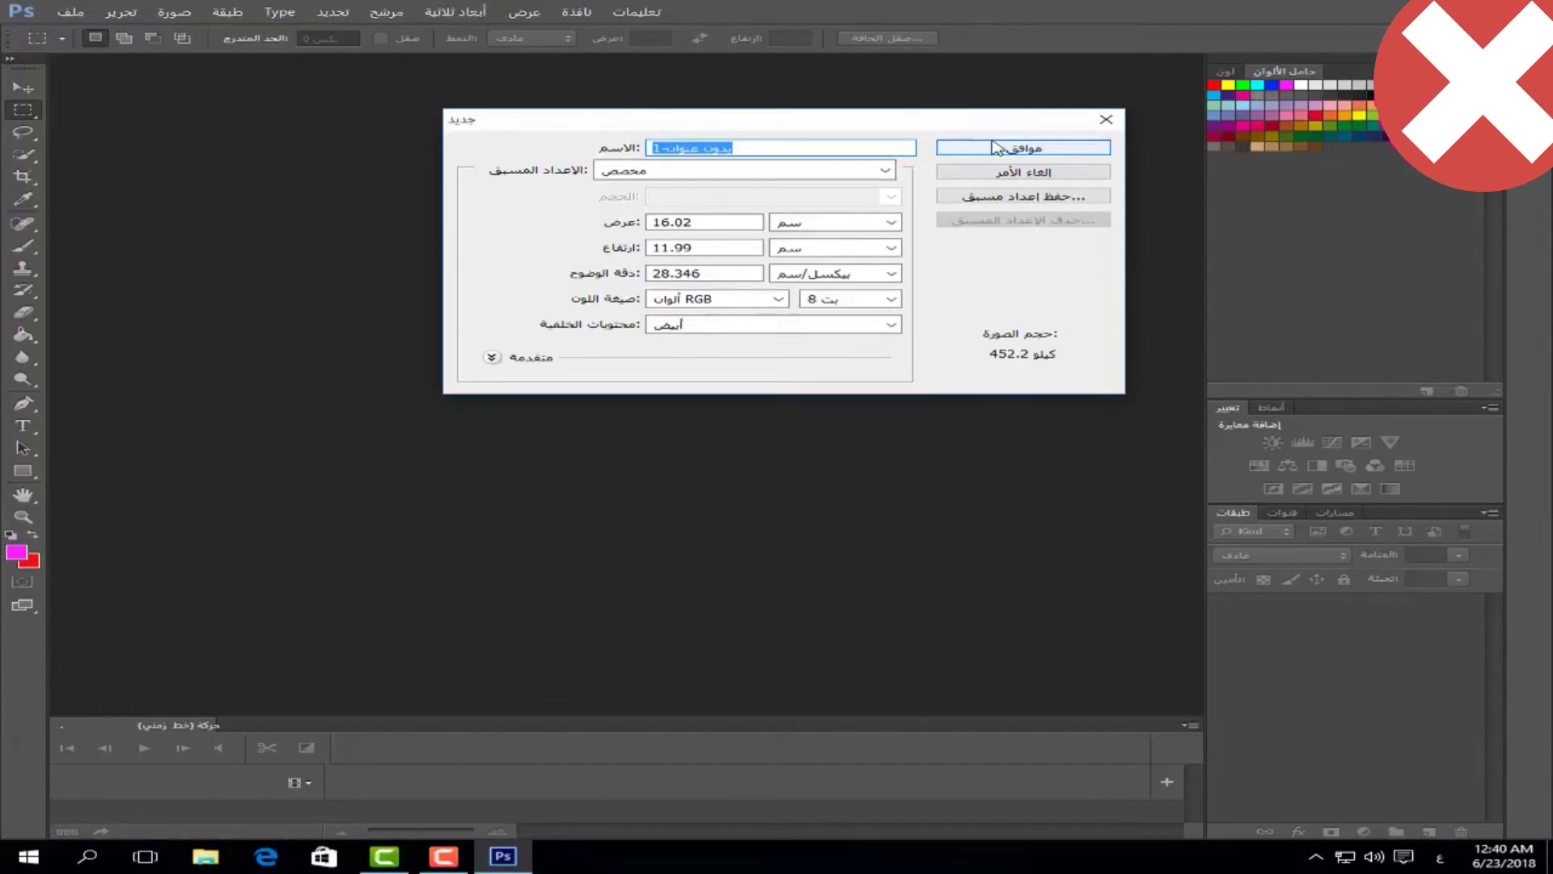
key("Return")
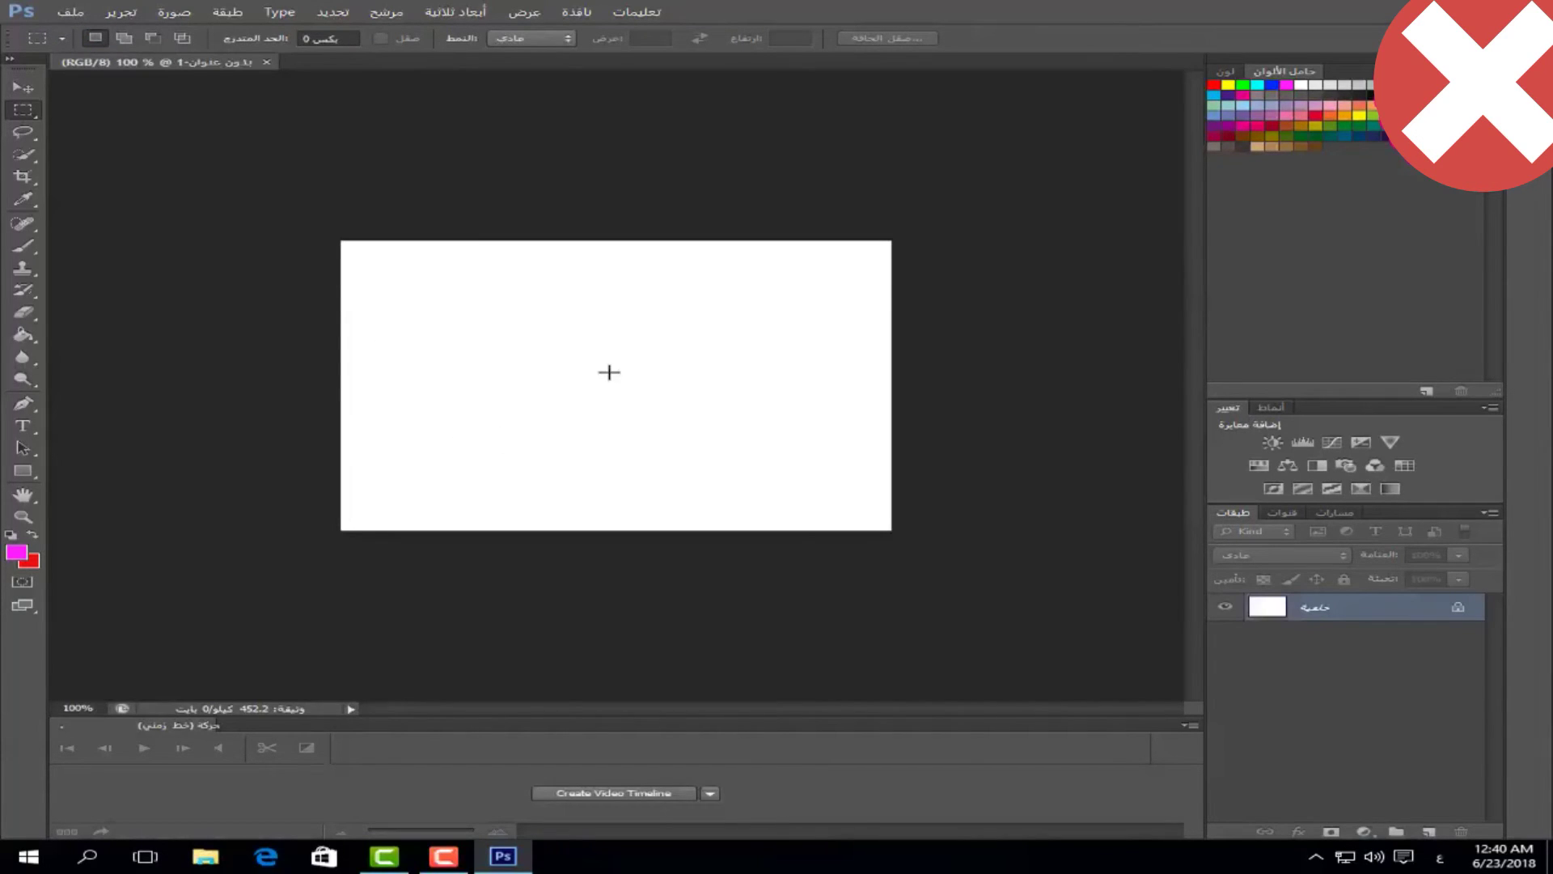
- Draw a wide text box across the middle of the canvas and enter الله in Tahoma at 92 points
left_click(36, 431)
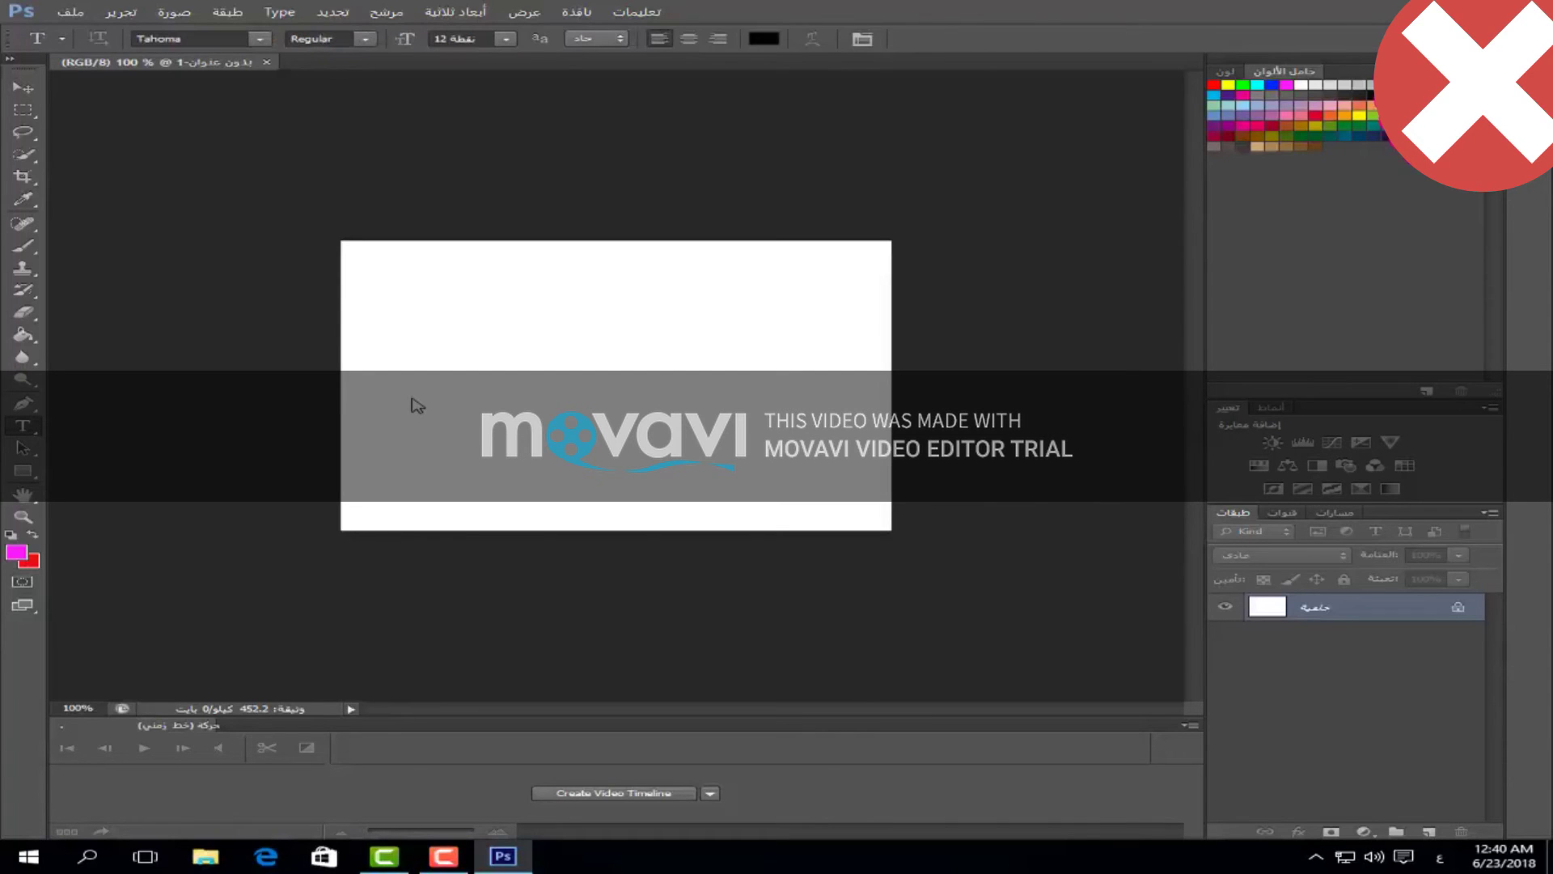
left_click_drag(383, 346, 840, 445)
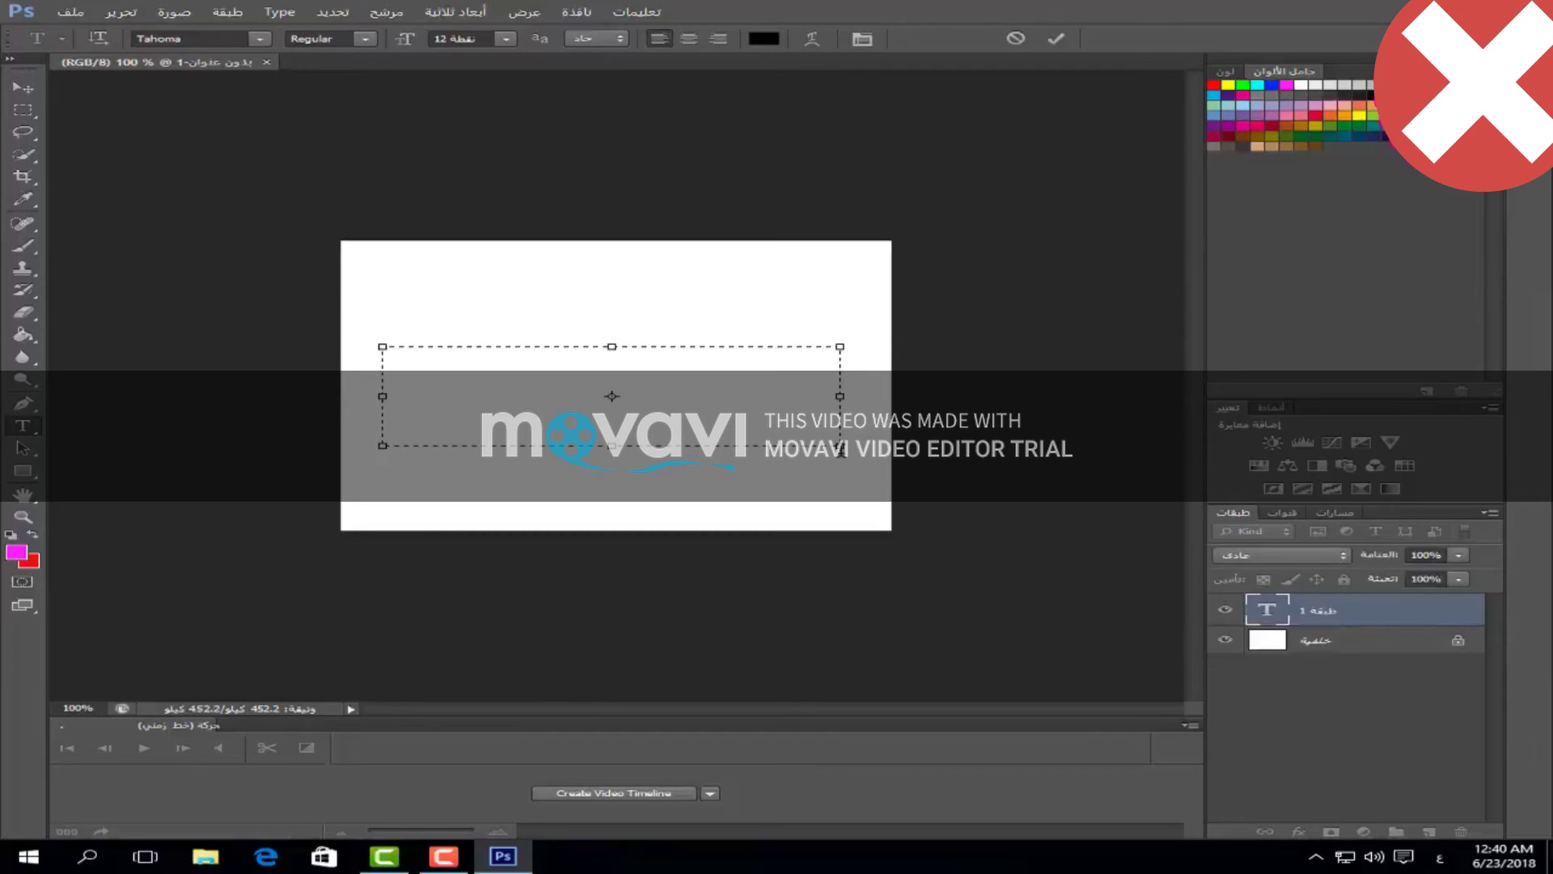
type("ودج")
key("ctrl+a")
left_click_drag(409, 36, 510, 49)
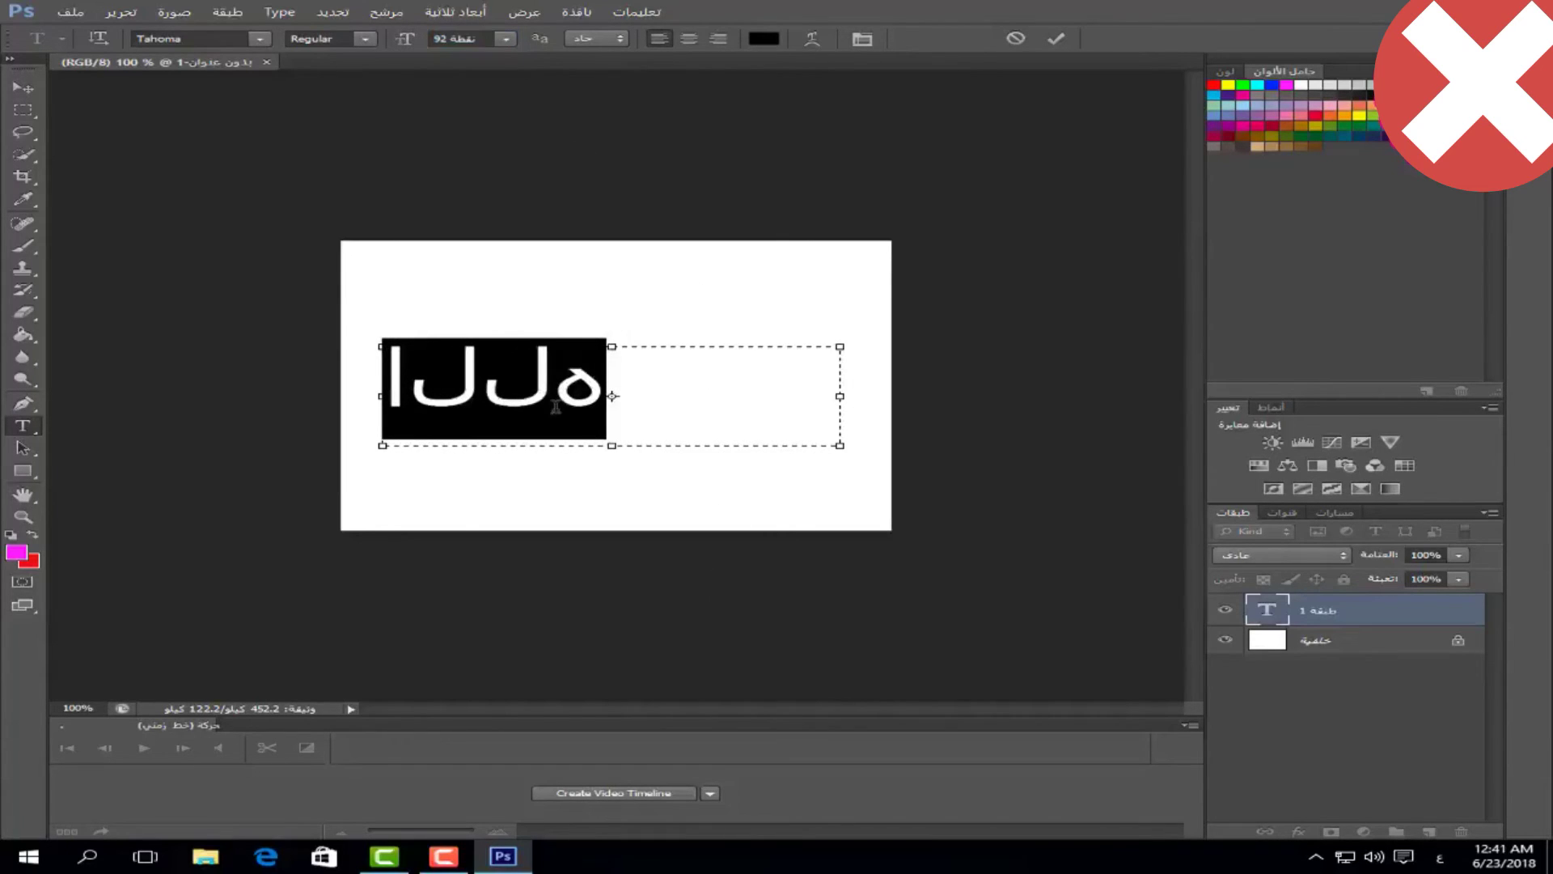
left_click(643, 398)
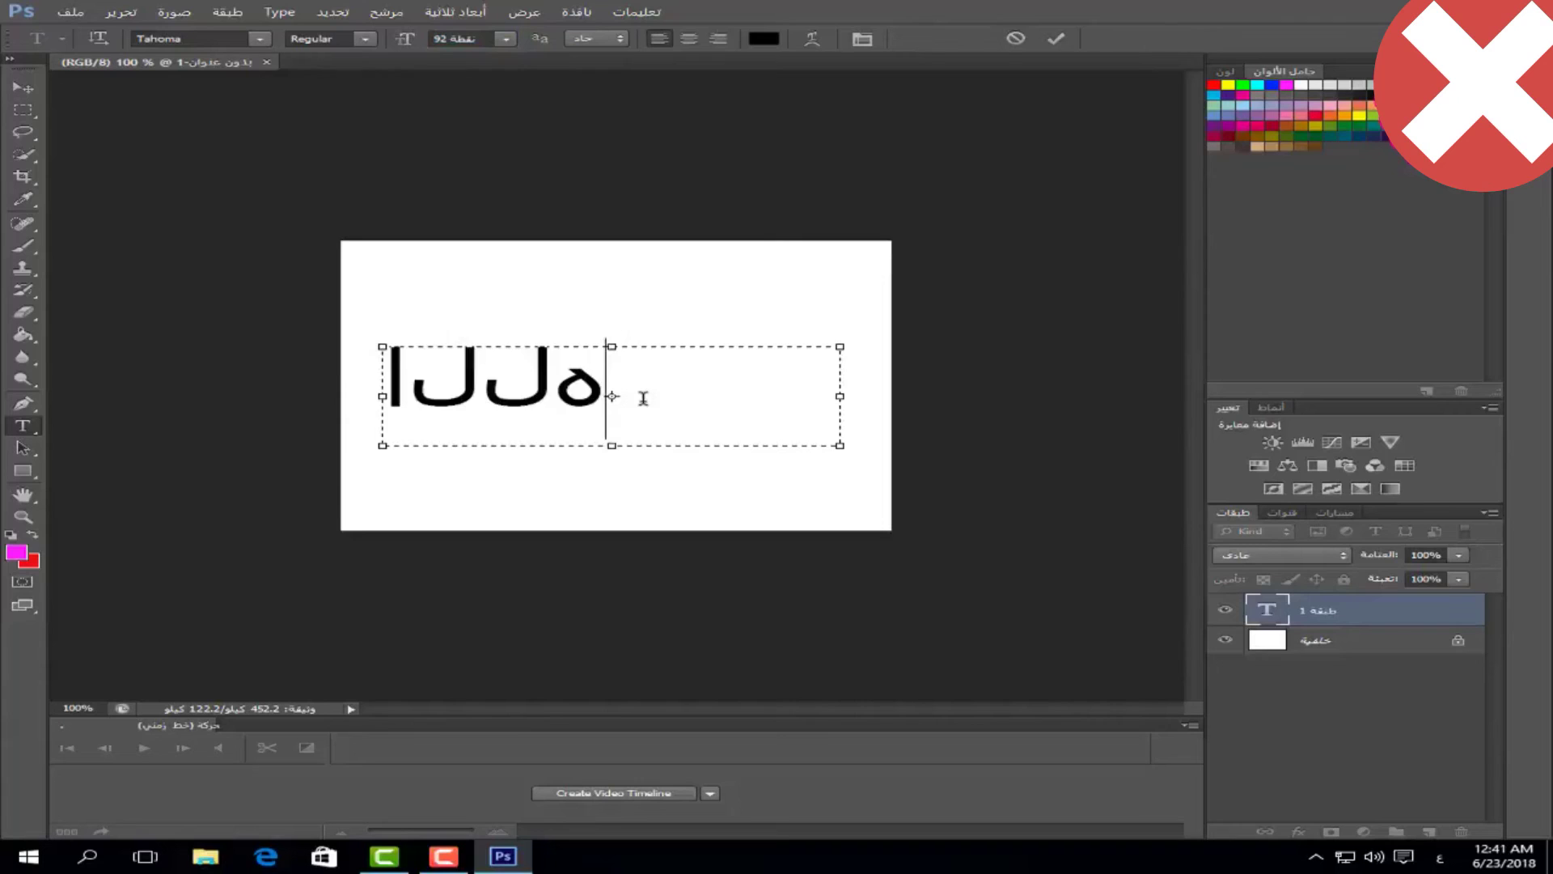
- Select the whole word in the text box and delete it
key("ctrl+a")
type("الله")
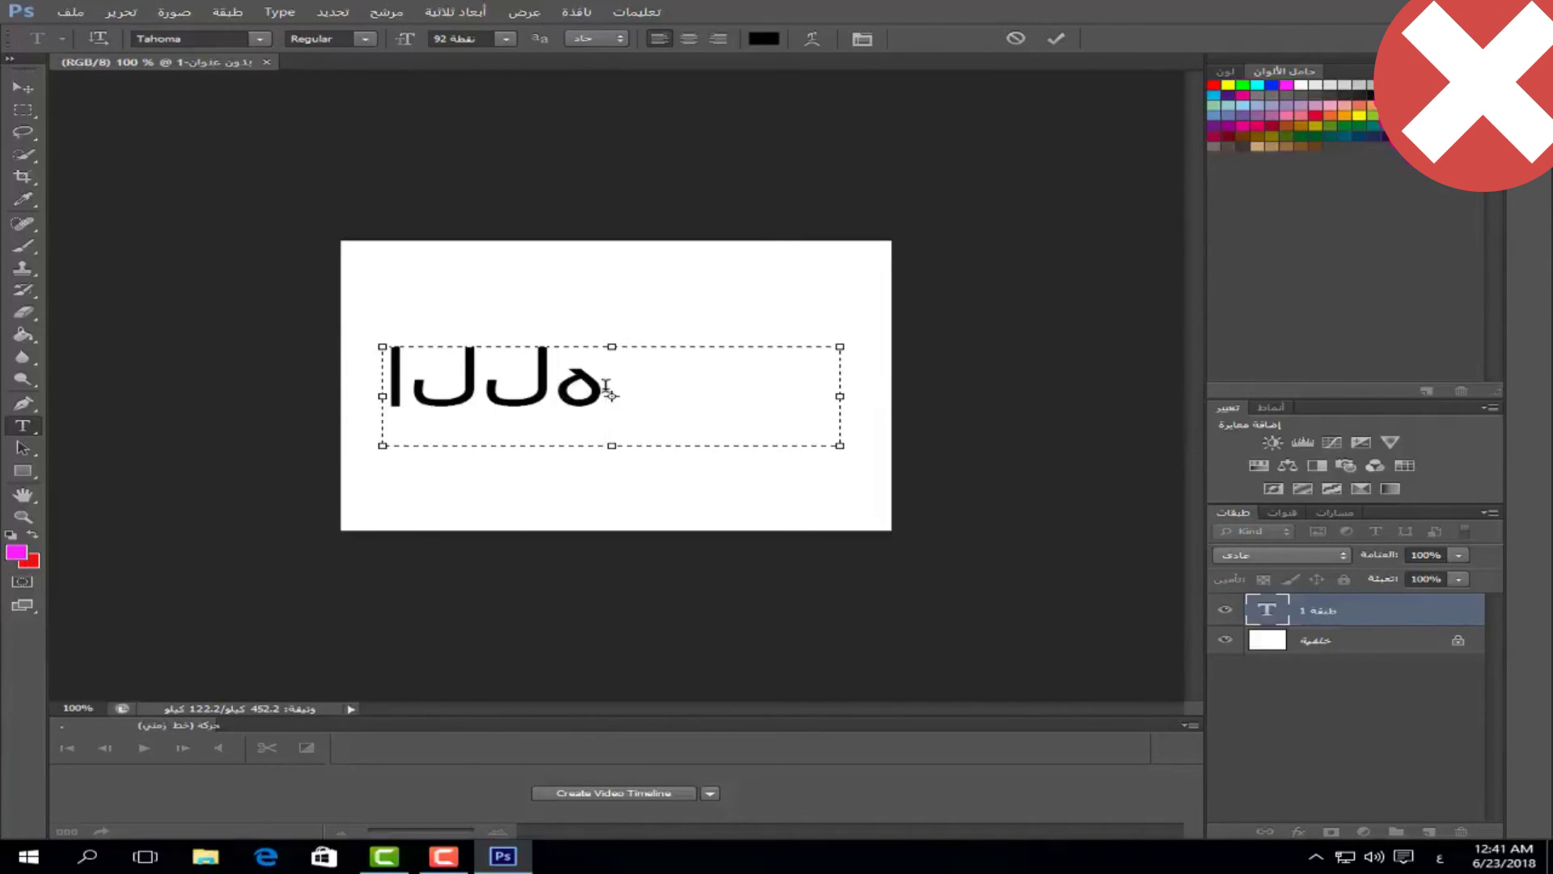
left_click_drag(607, 387, 384, 365)
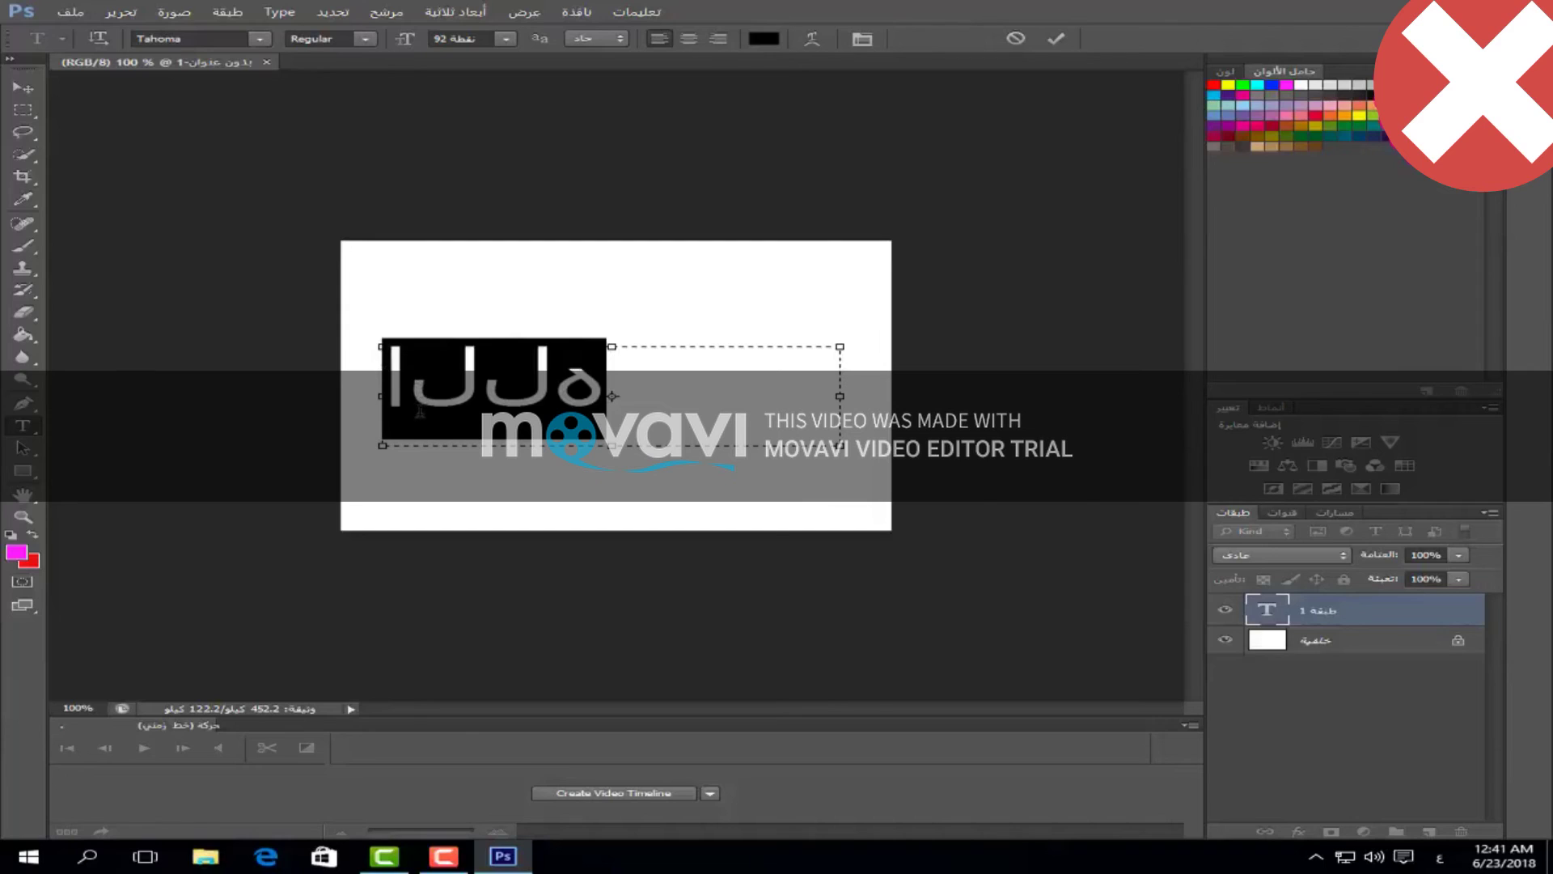
key("BackSpace")
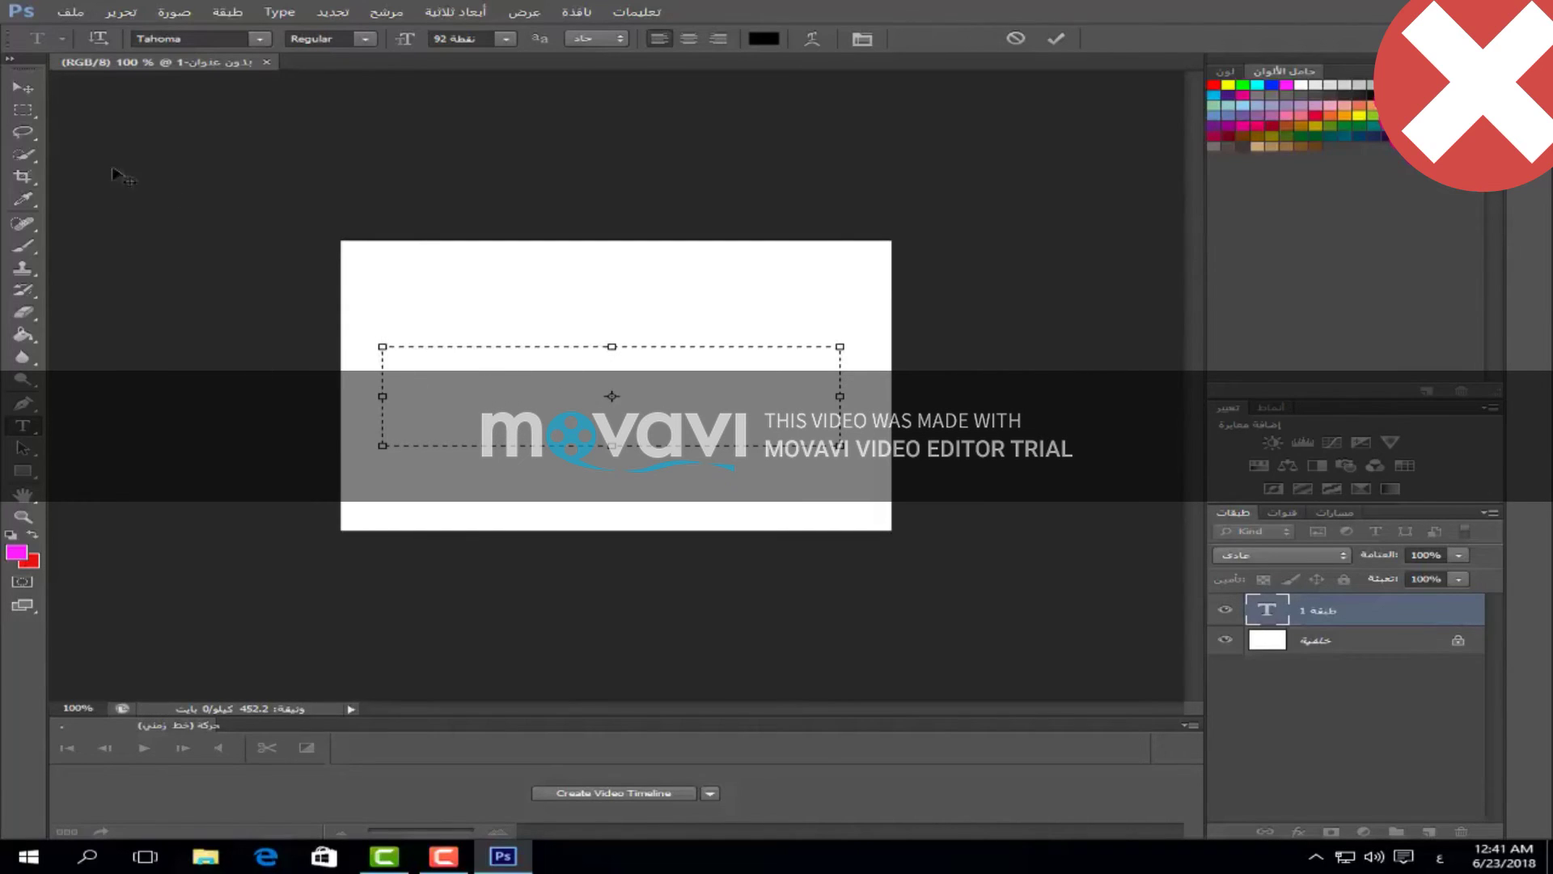
- Set the text engine to Middle Eastern in the type preferences and accept the change
left_click(22, 88)
left_click(123, 12)
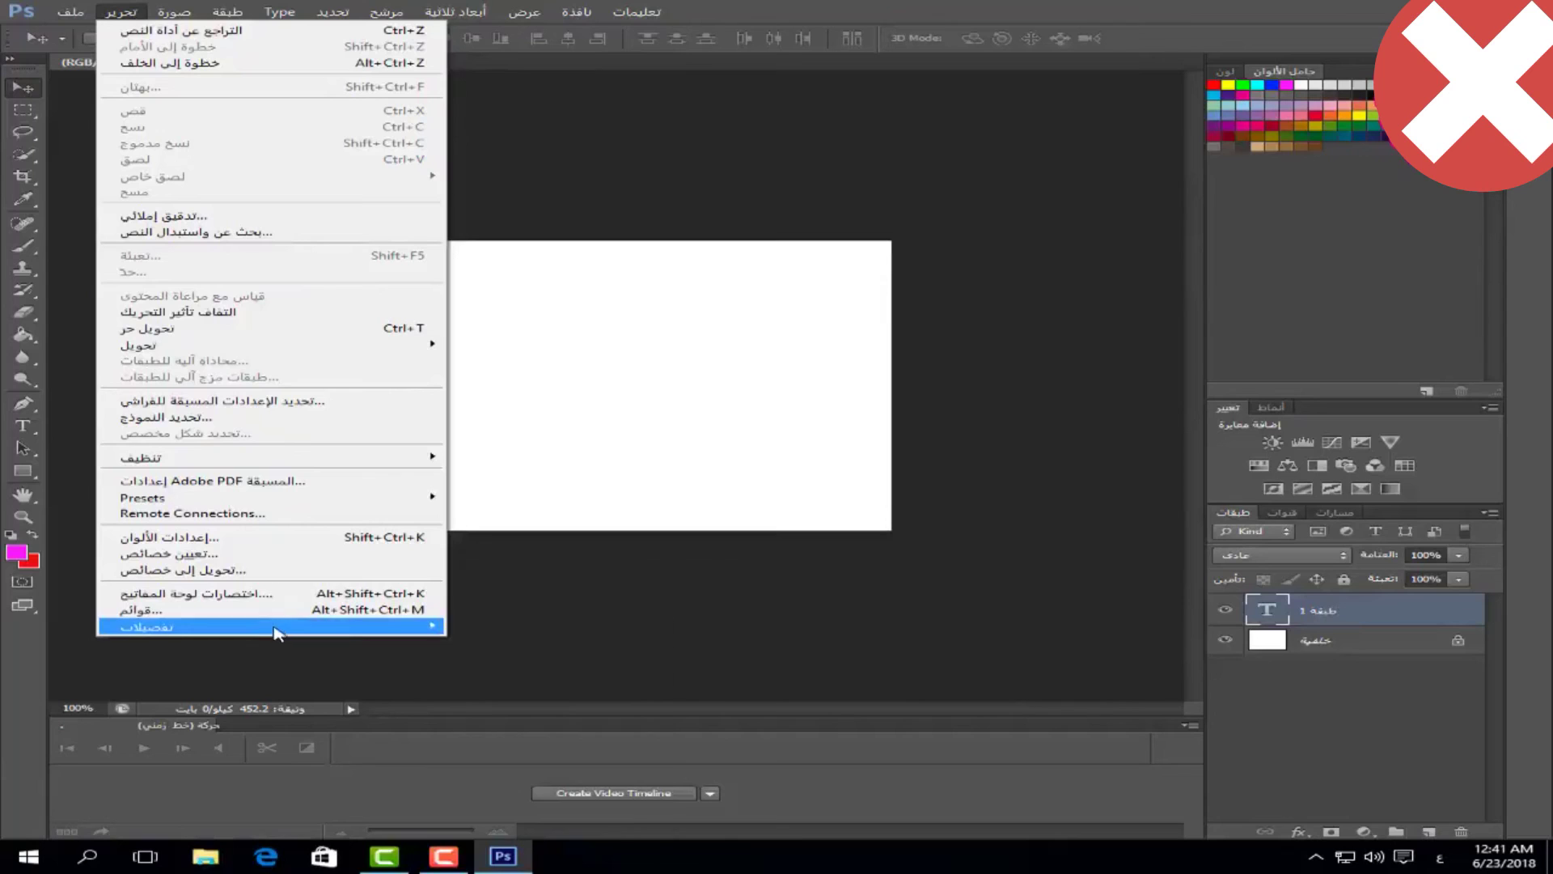
mouse_move(305, 632)
left_click(513, 636)
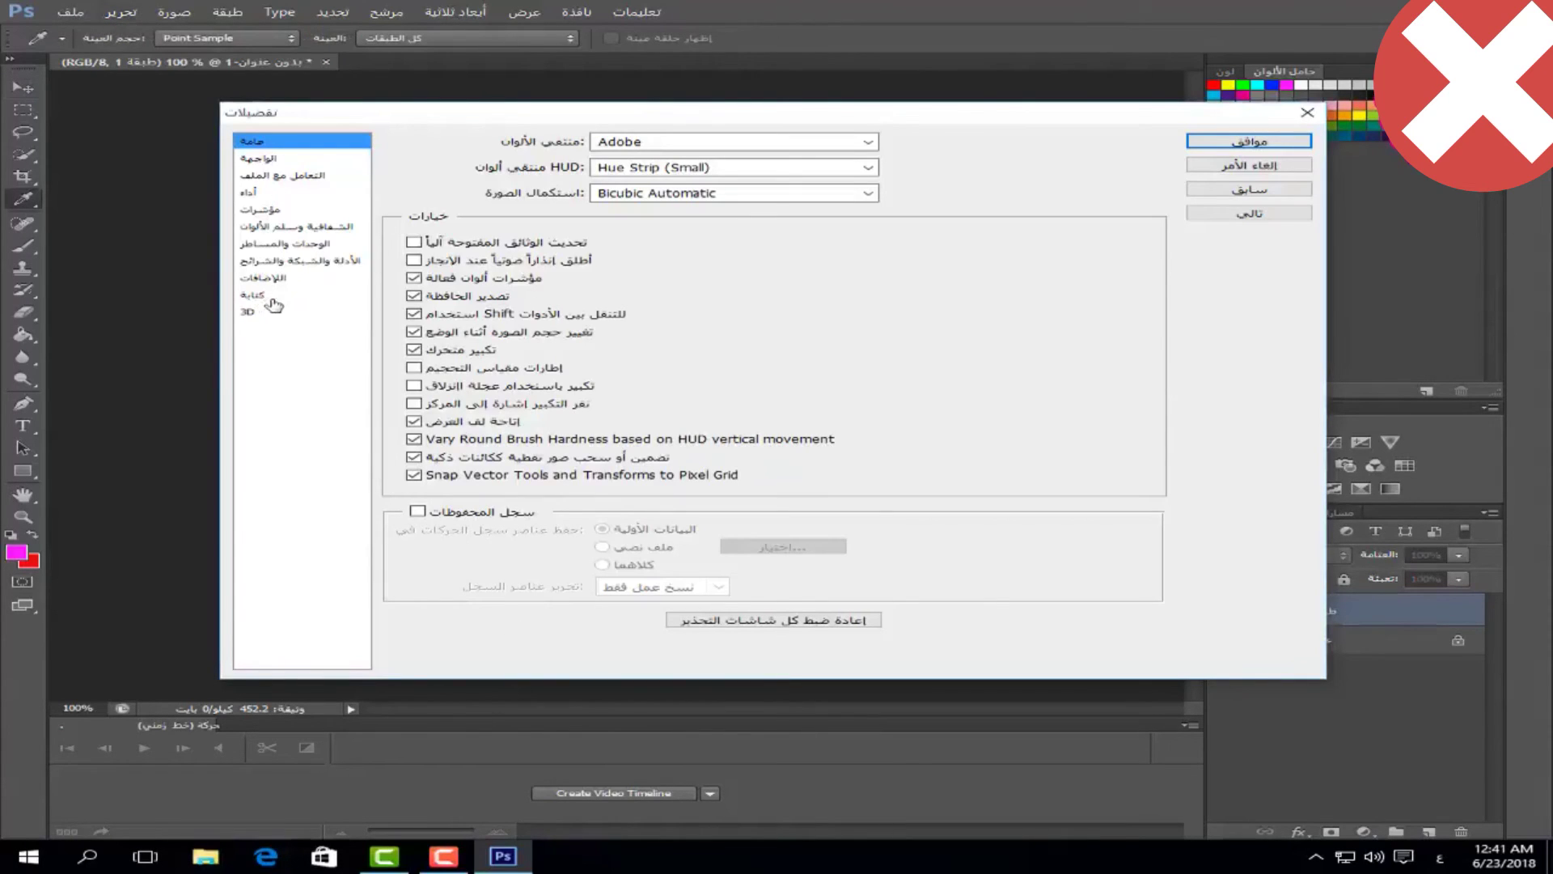
left_click(257, 296)
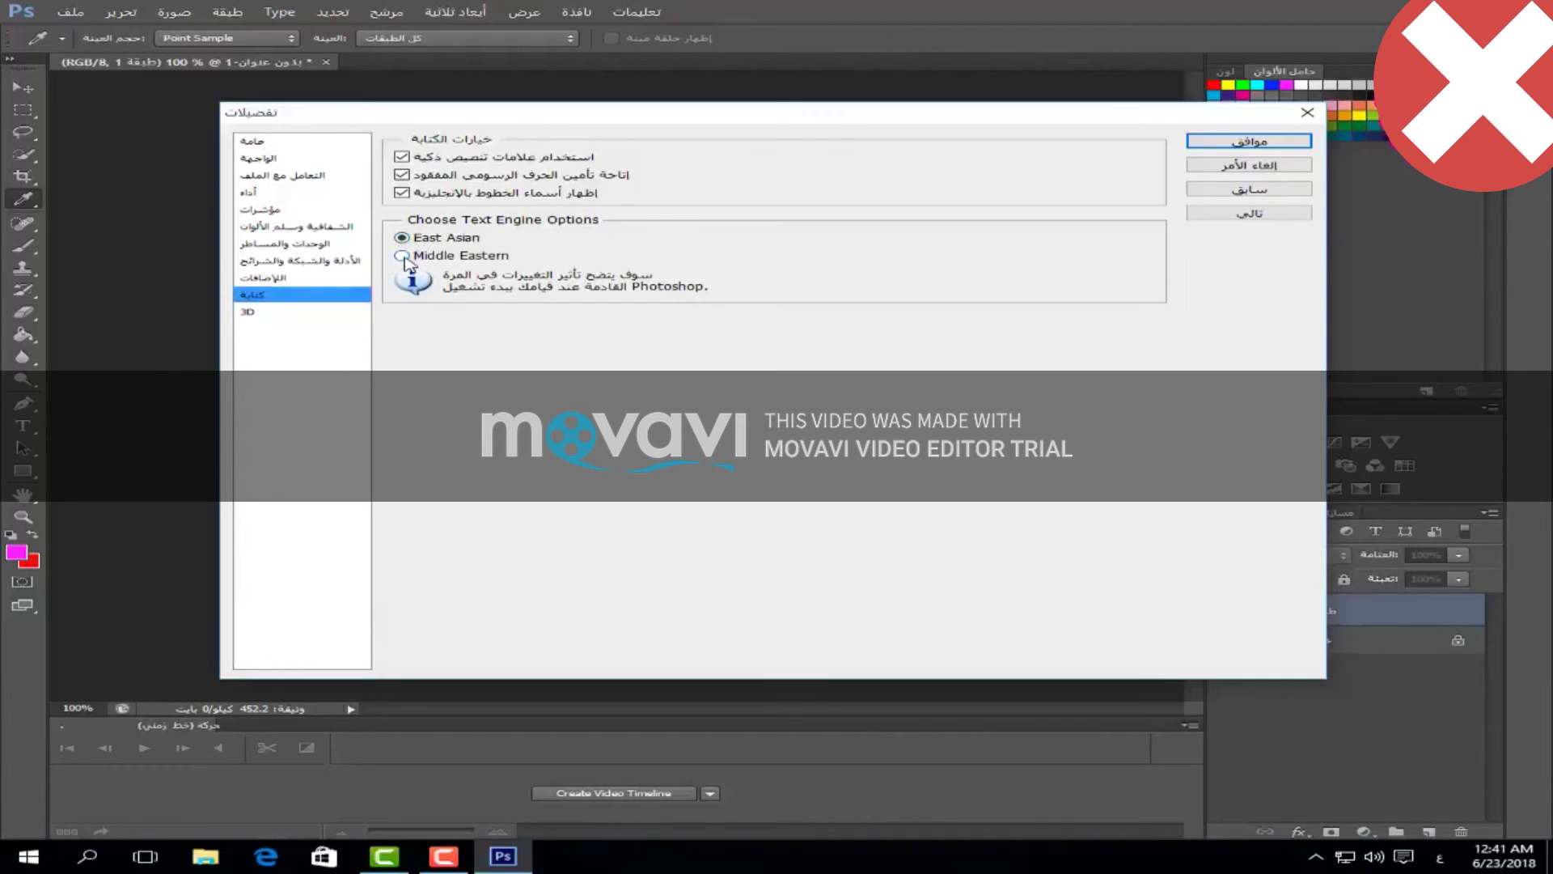
left_click(1250, 141)
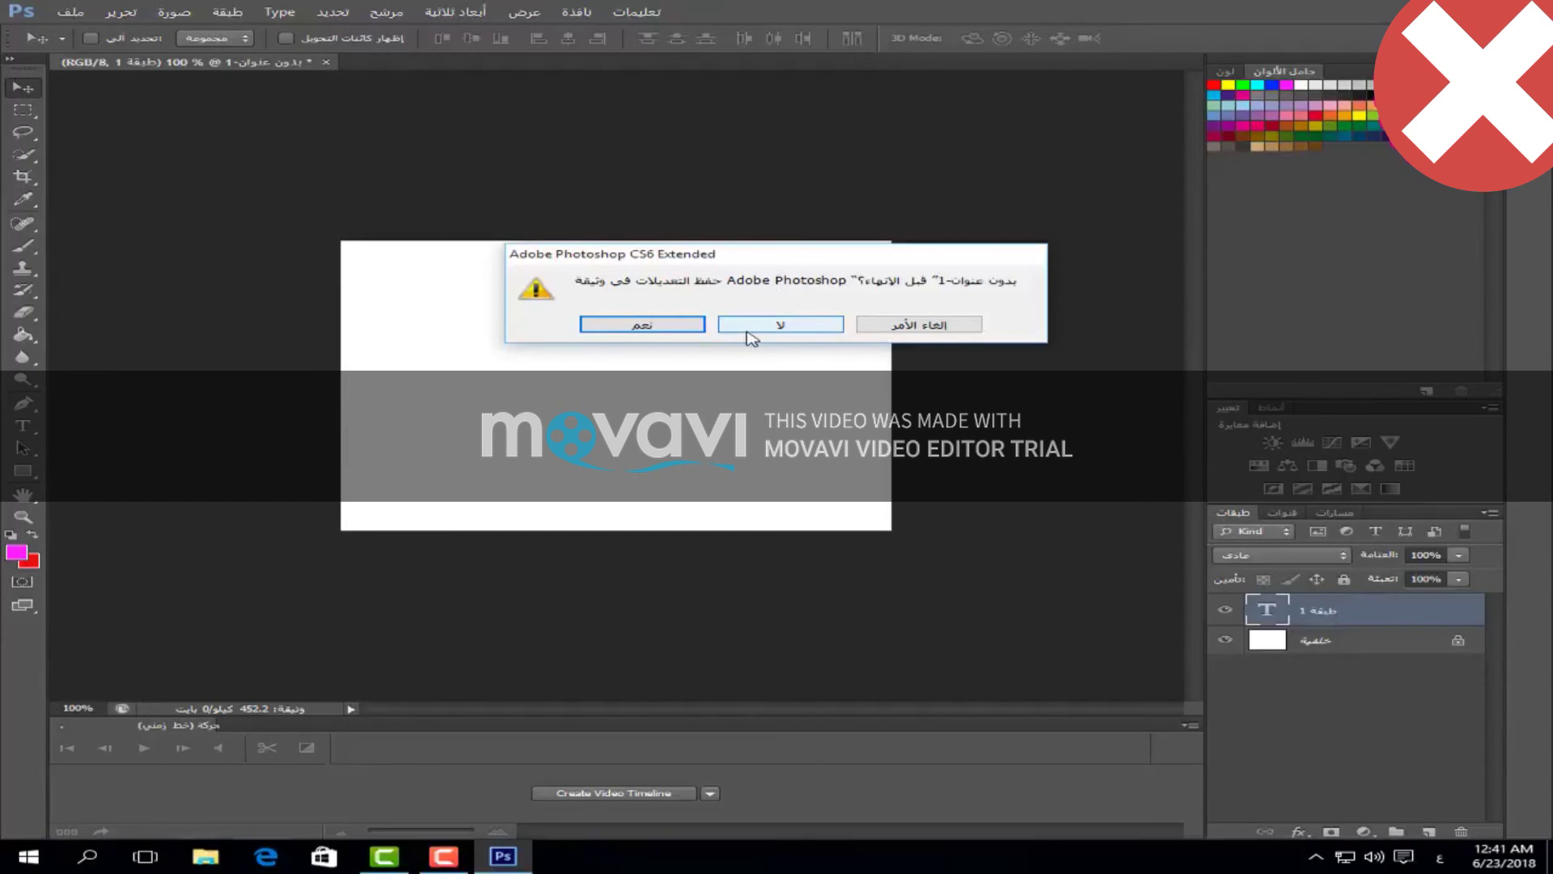
- Exit Photoshop without saving the document, and restart it from the desktop shortcut with the ja_JP option
left_click(752, 333)
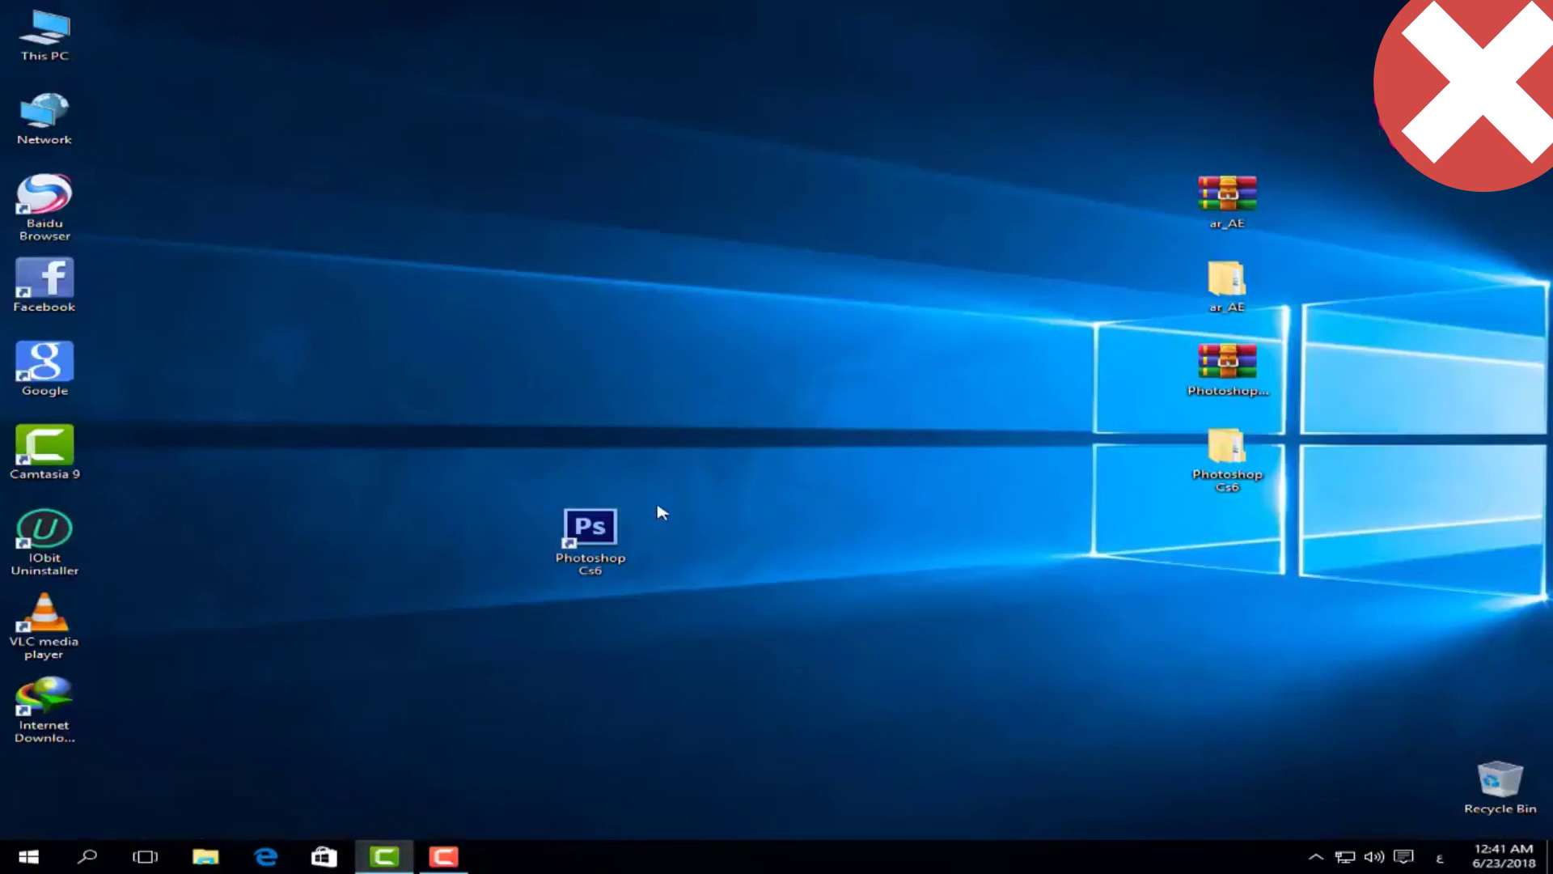
double_click(621, 531)
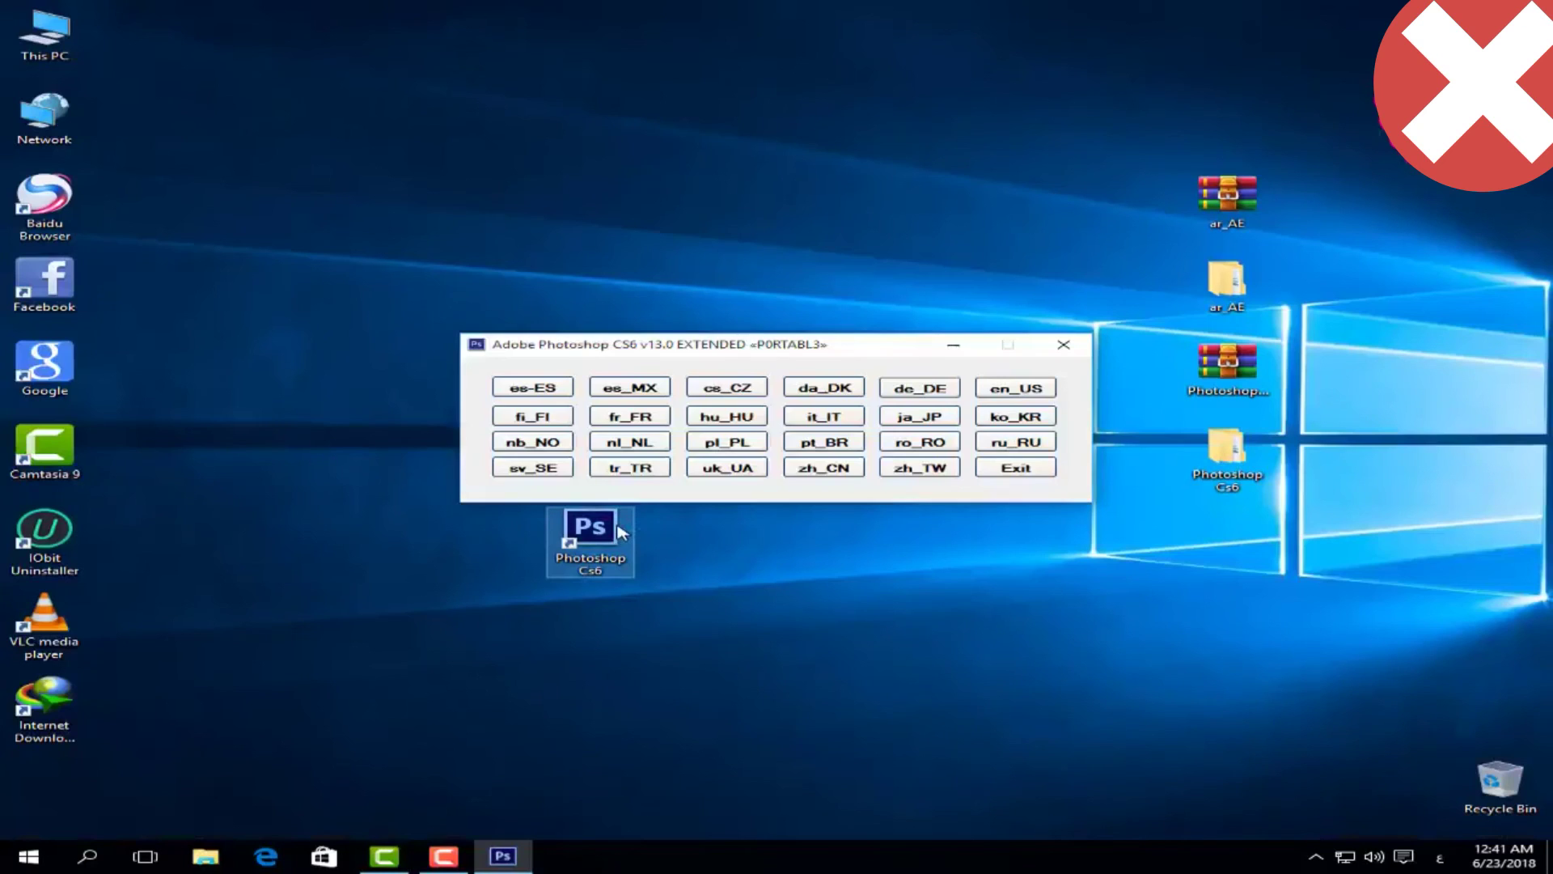
left_click(927, 417)
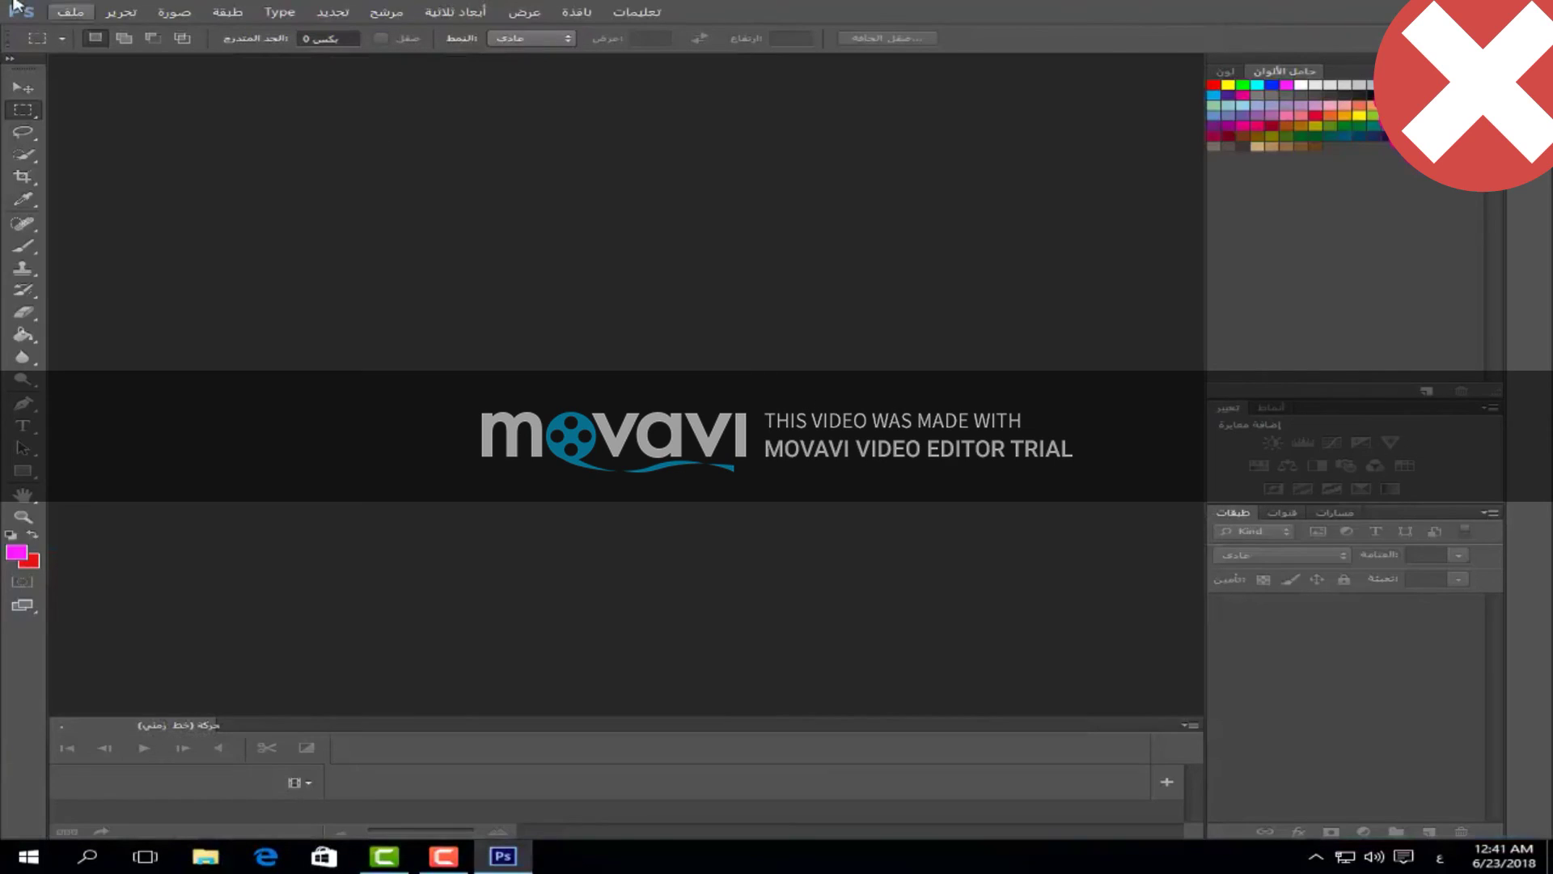
- Create a blank white RGB document of 16.02 × 11.99 cm at 28.346 pixels/cm
left_click(73, 13)
left_click(81, 31)
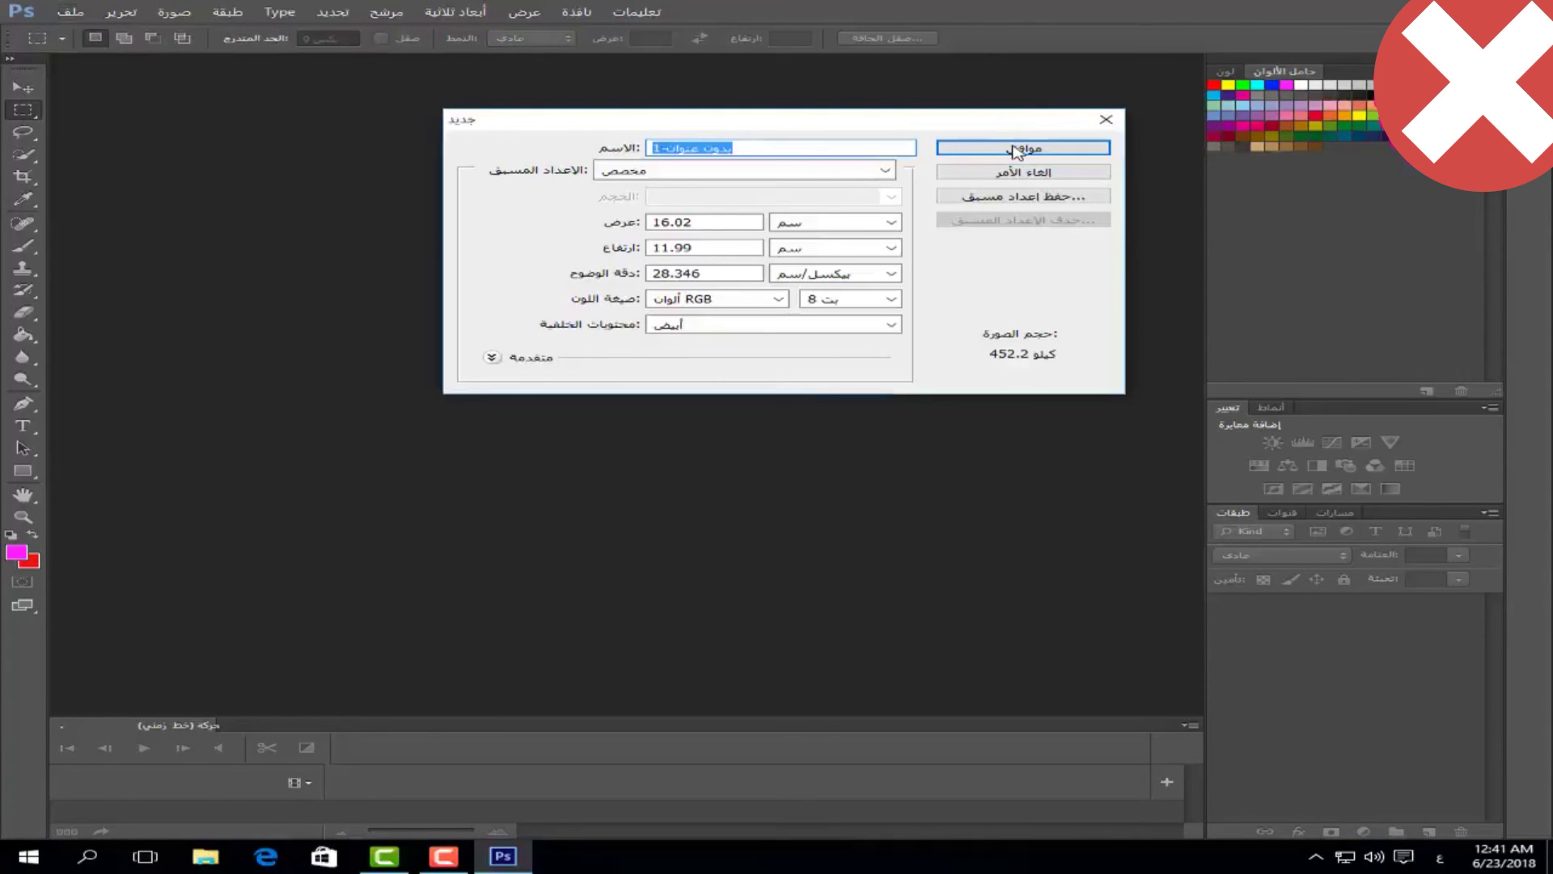
left_click(1019, 148)
- Draw a text box in the middle of the canvas and enter الله in Tahoma at 108 points
left_click(22, 425)
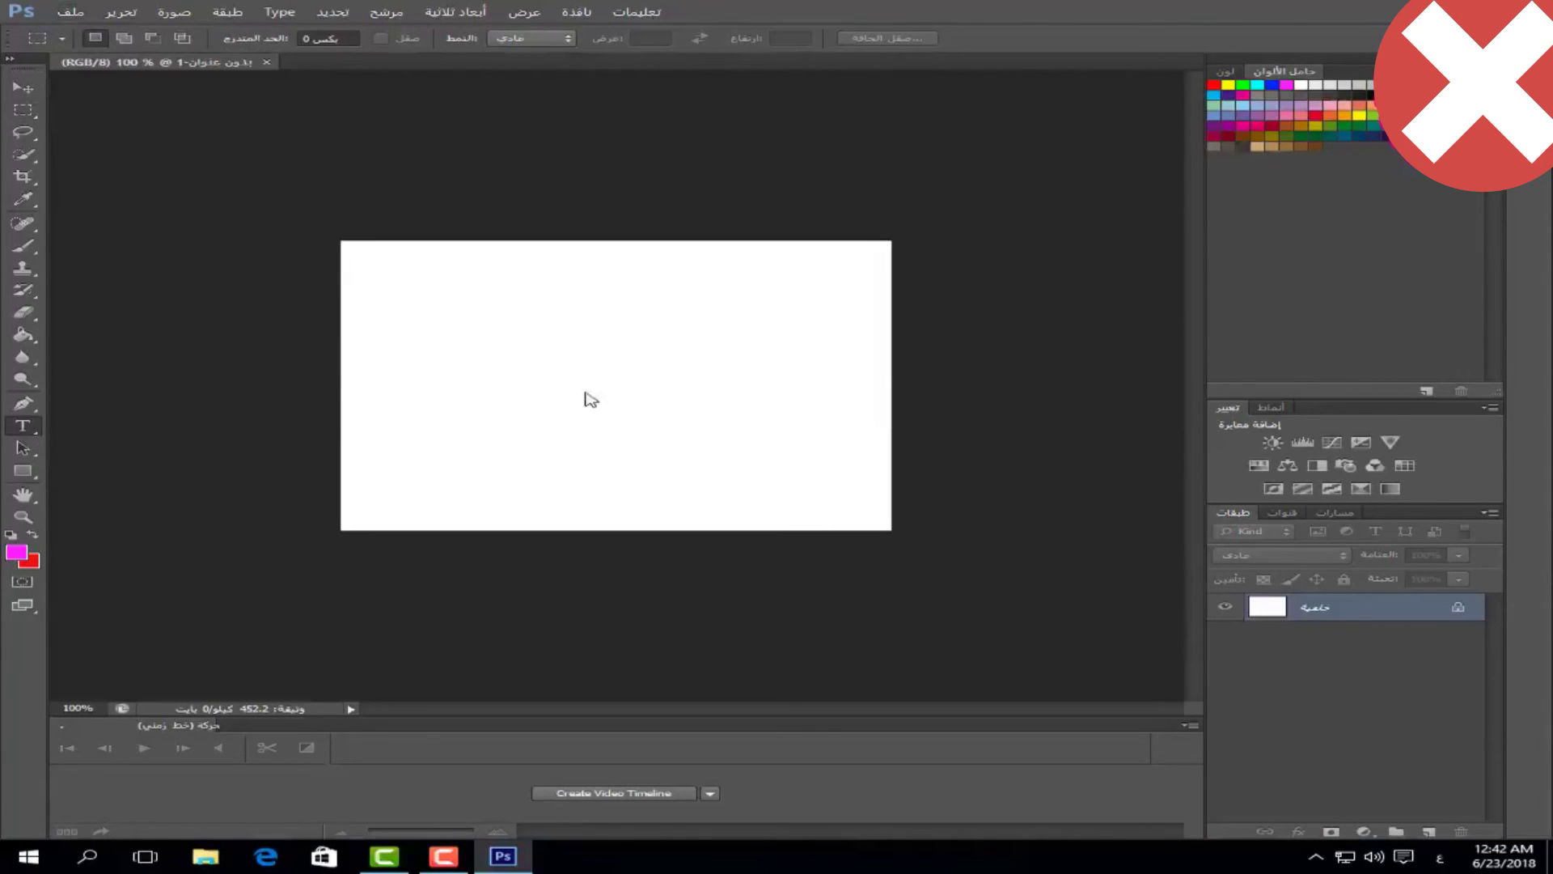
left_click_drag(410, 348, 715, 445)
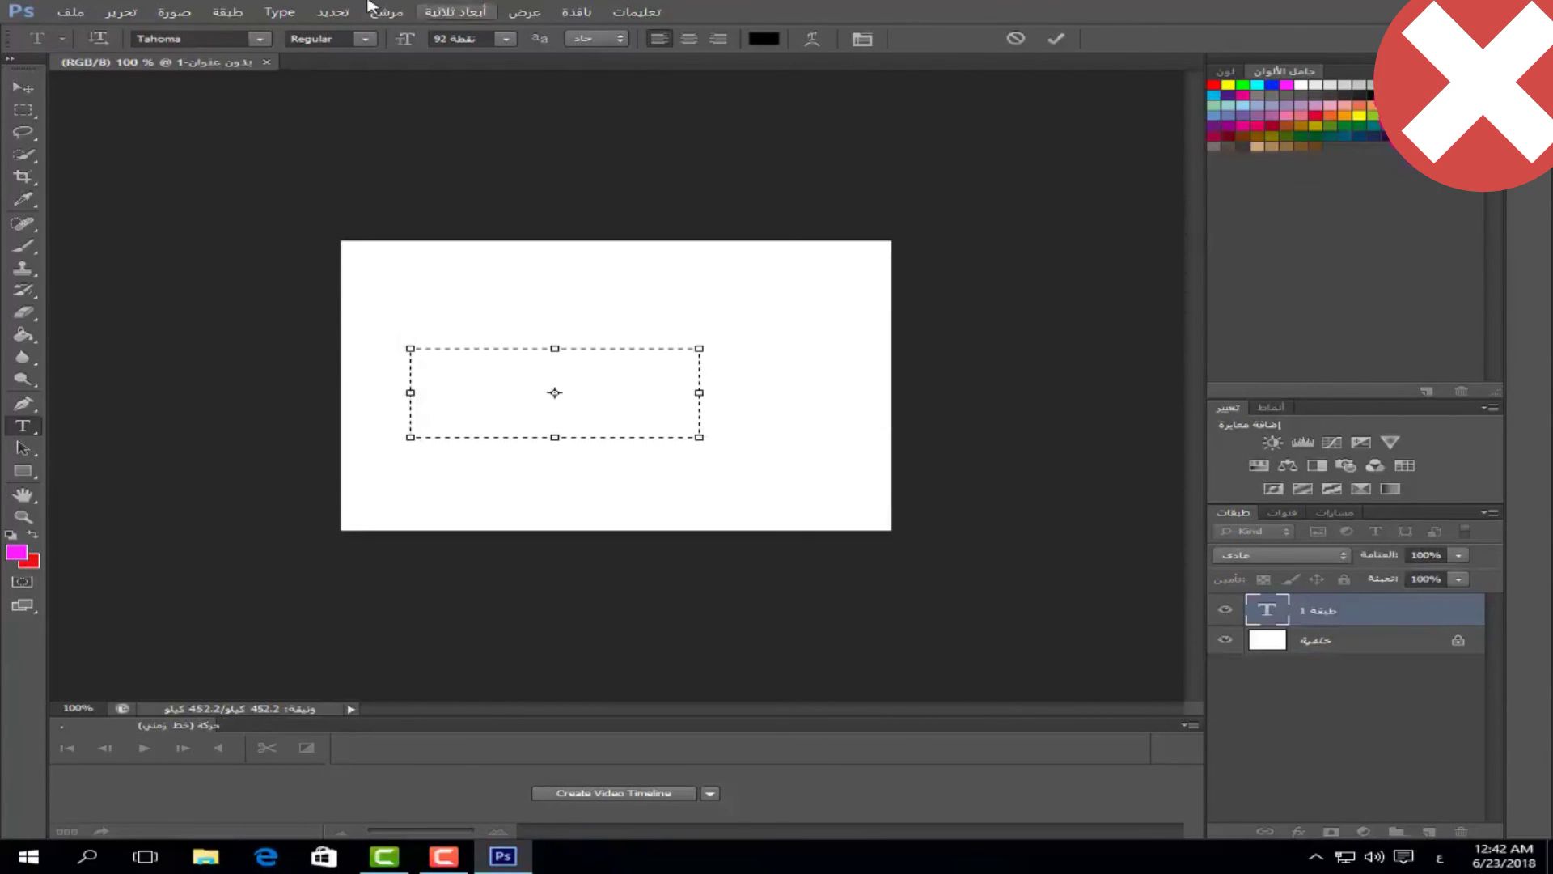
left_click_drag(409, 40, 425, 40)
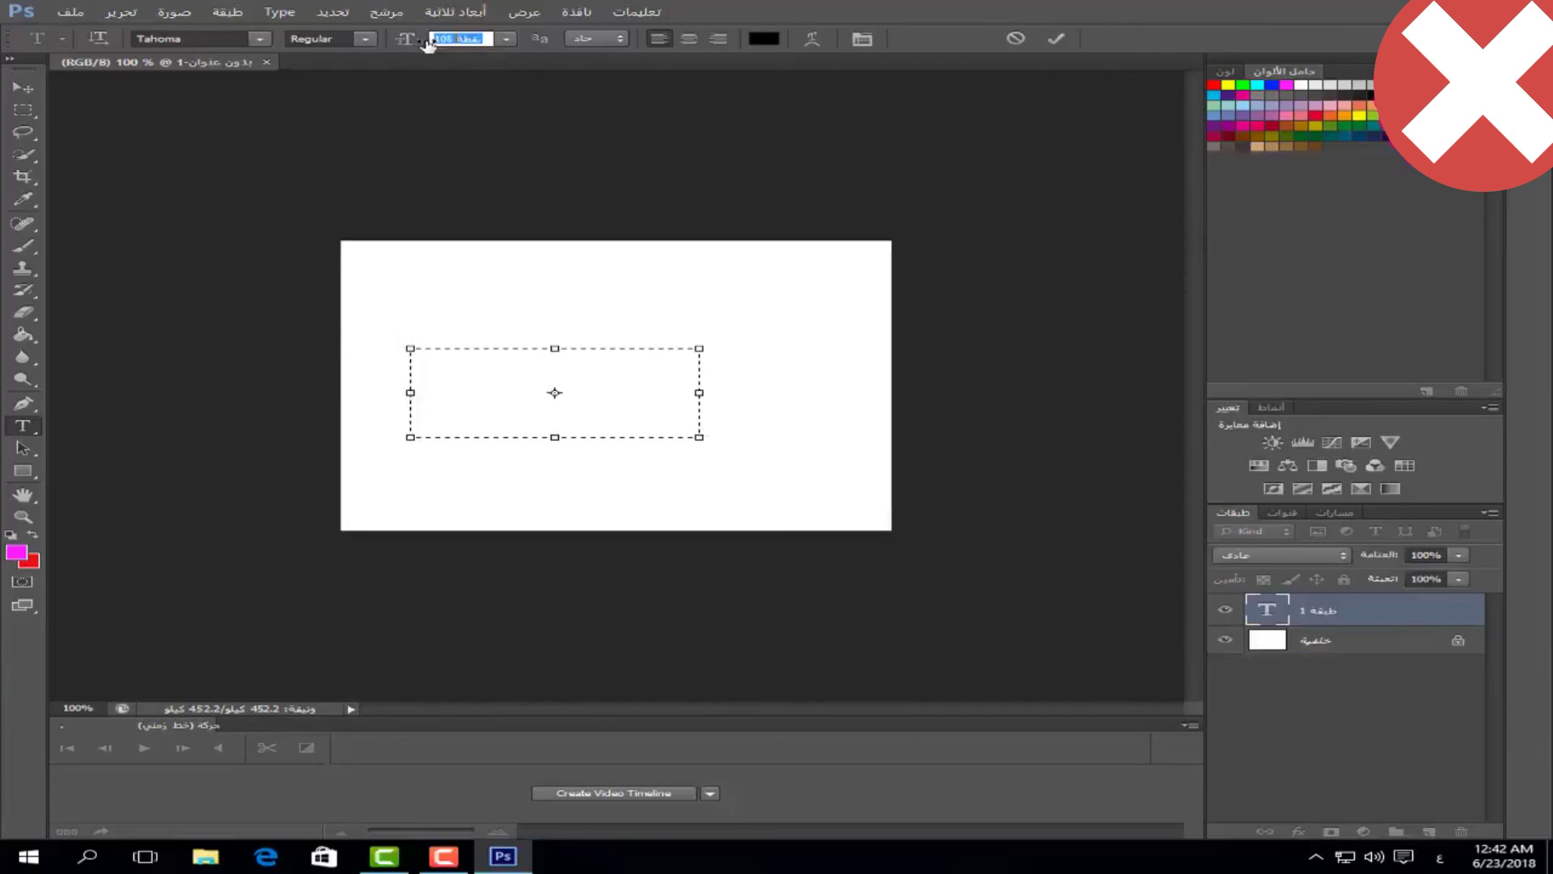
type("ال")
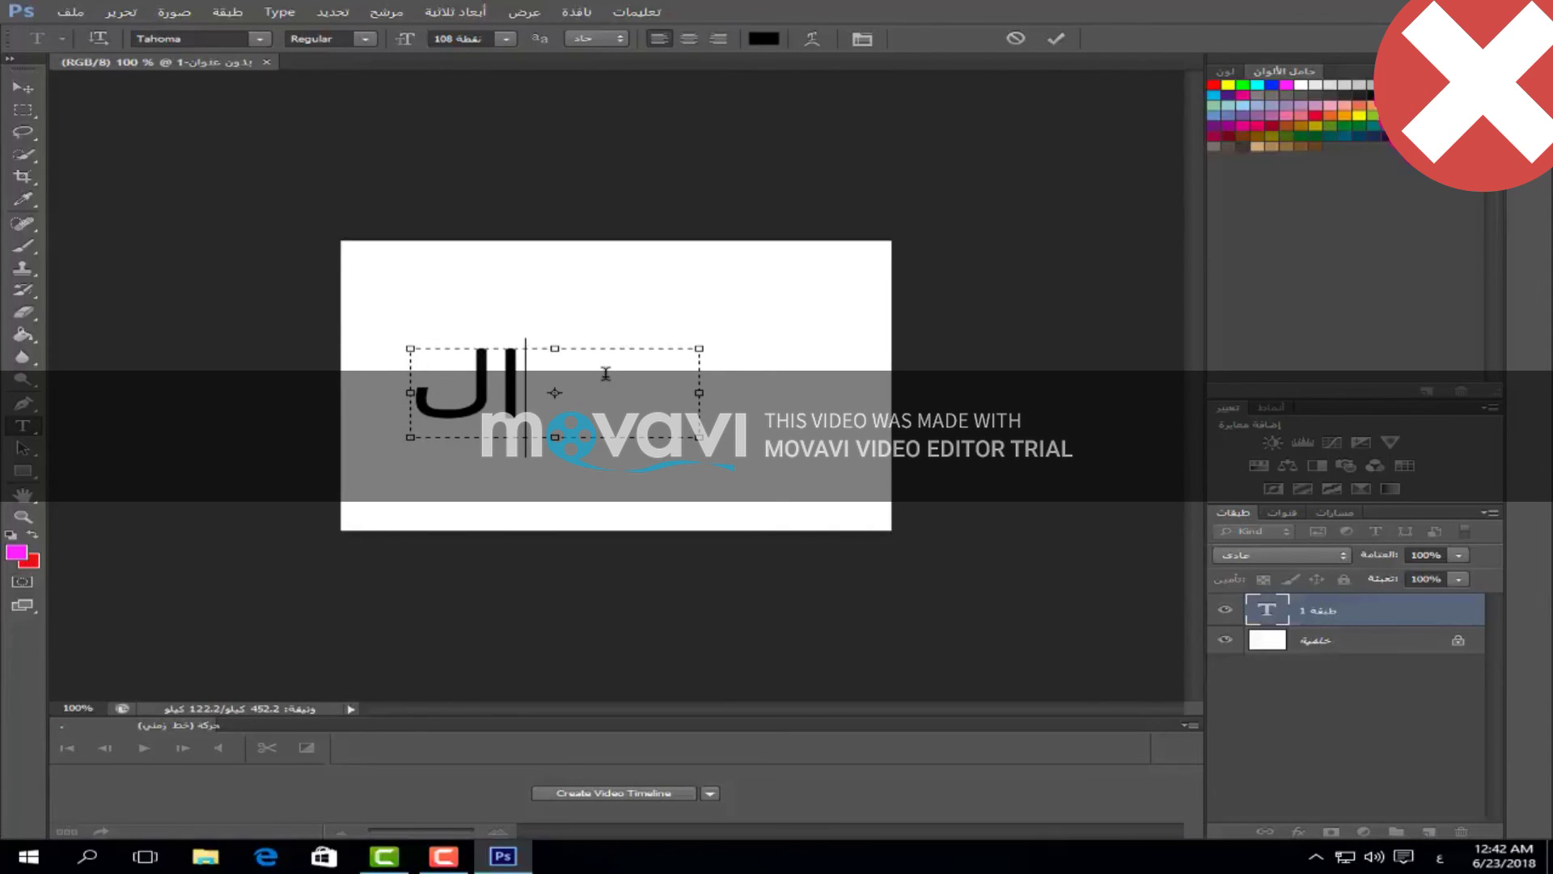
type("لّه")
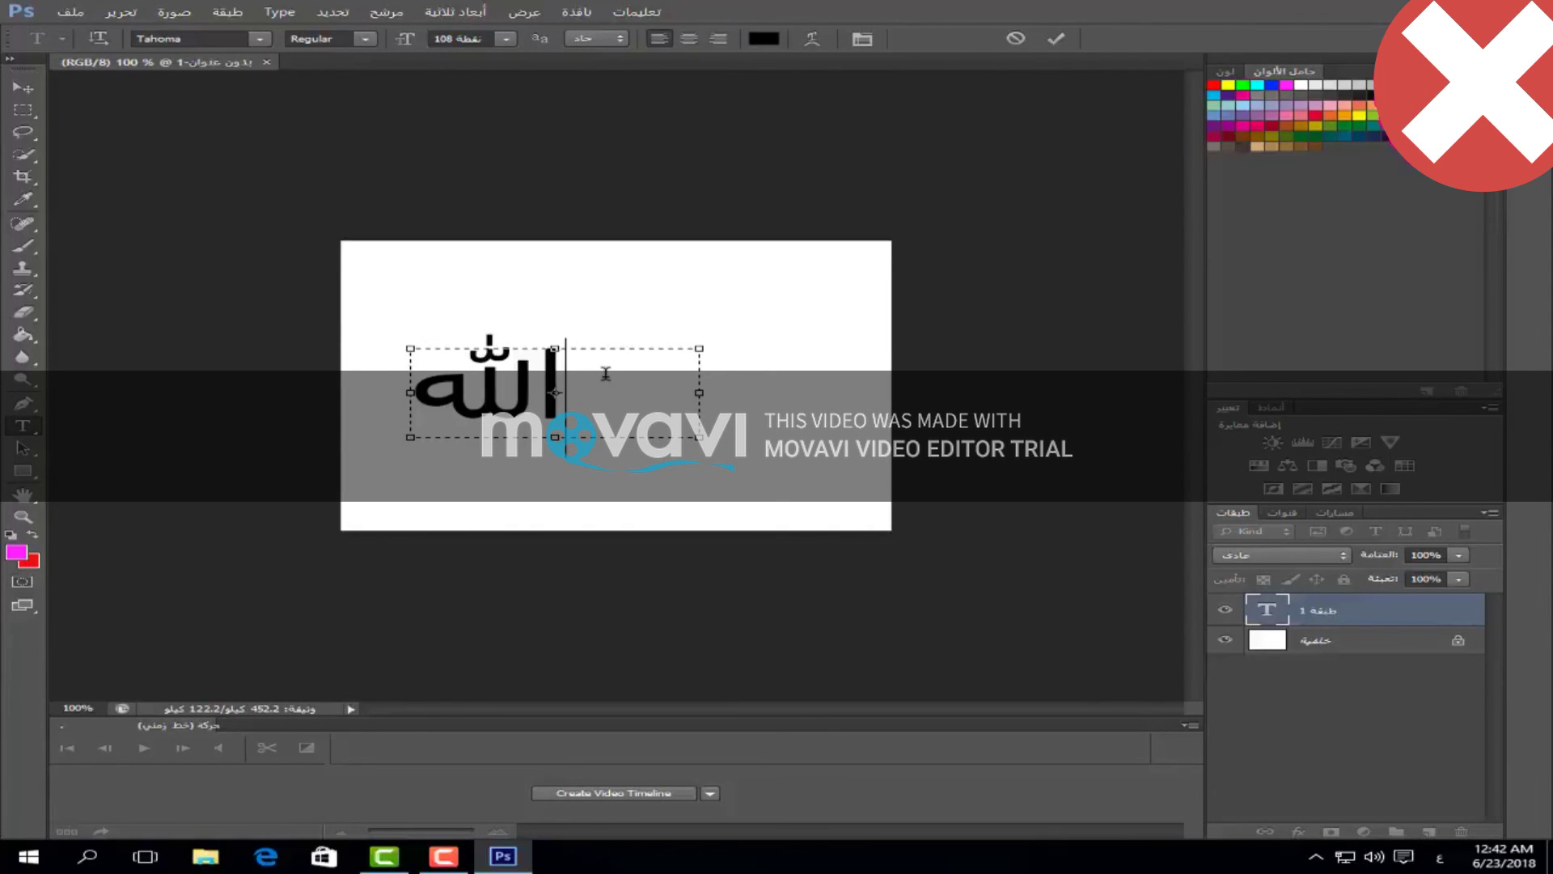
key("ctrl+a")
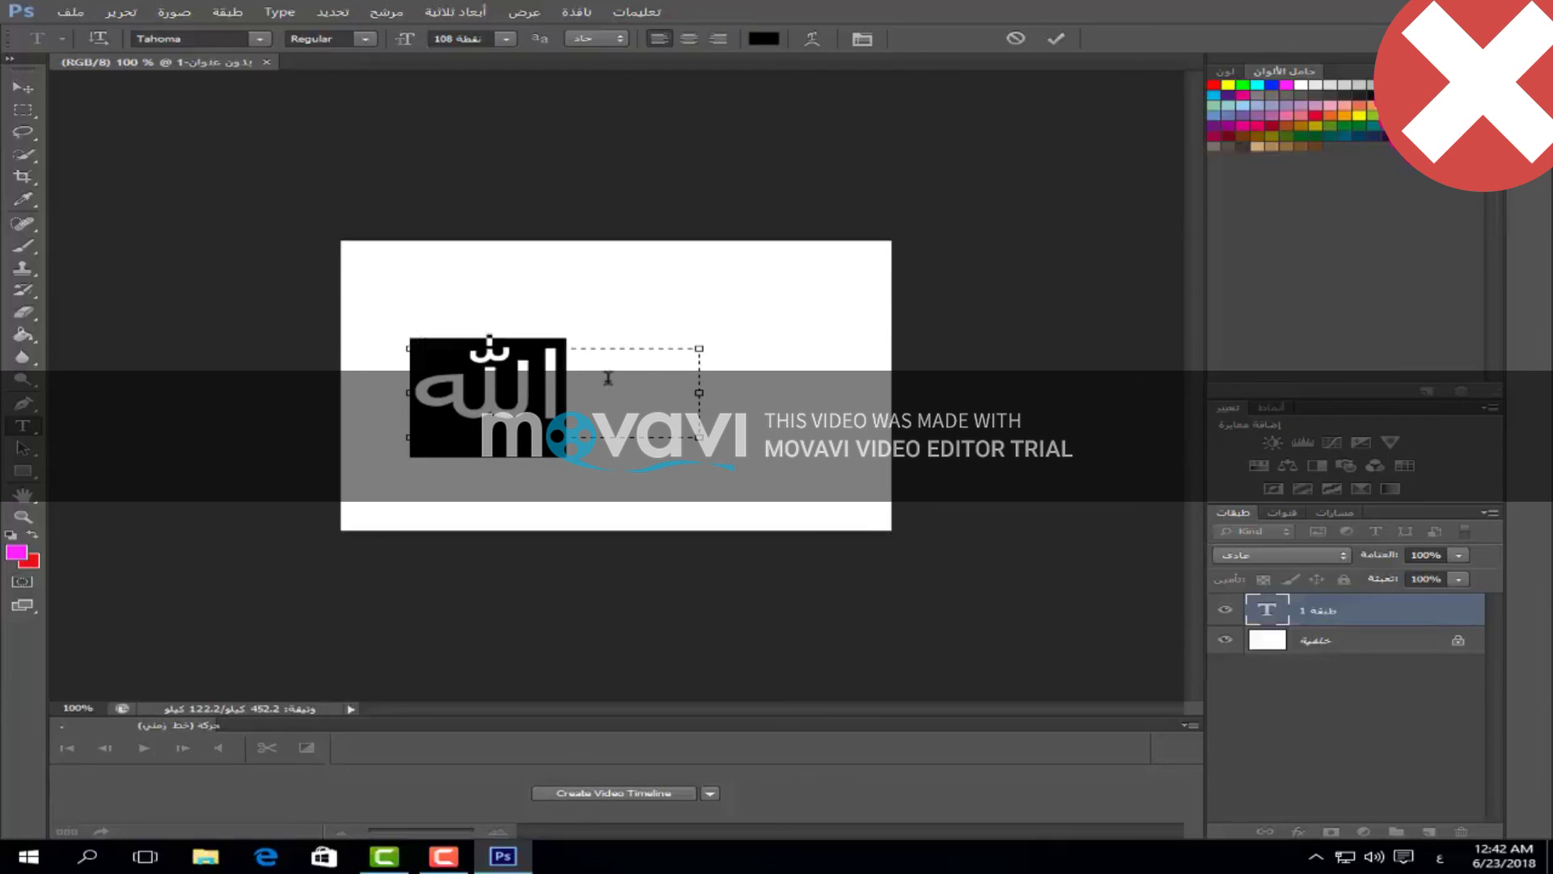
left_click(637, 368)
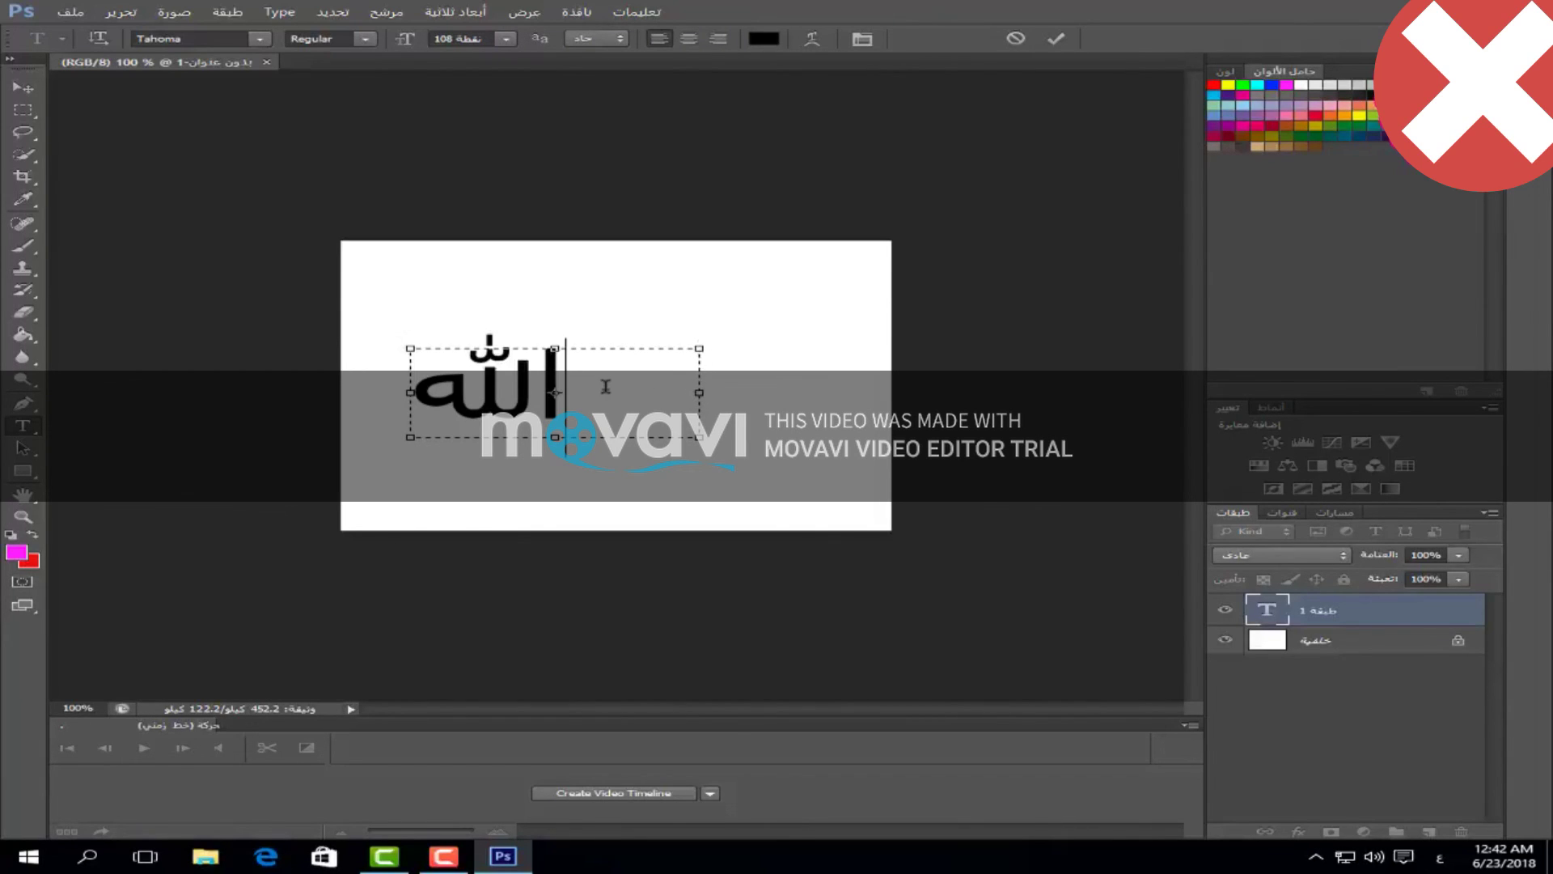
- Replace the word in the text box with محم
key("ctrl+a")
key("BackSpace")
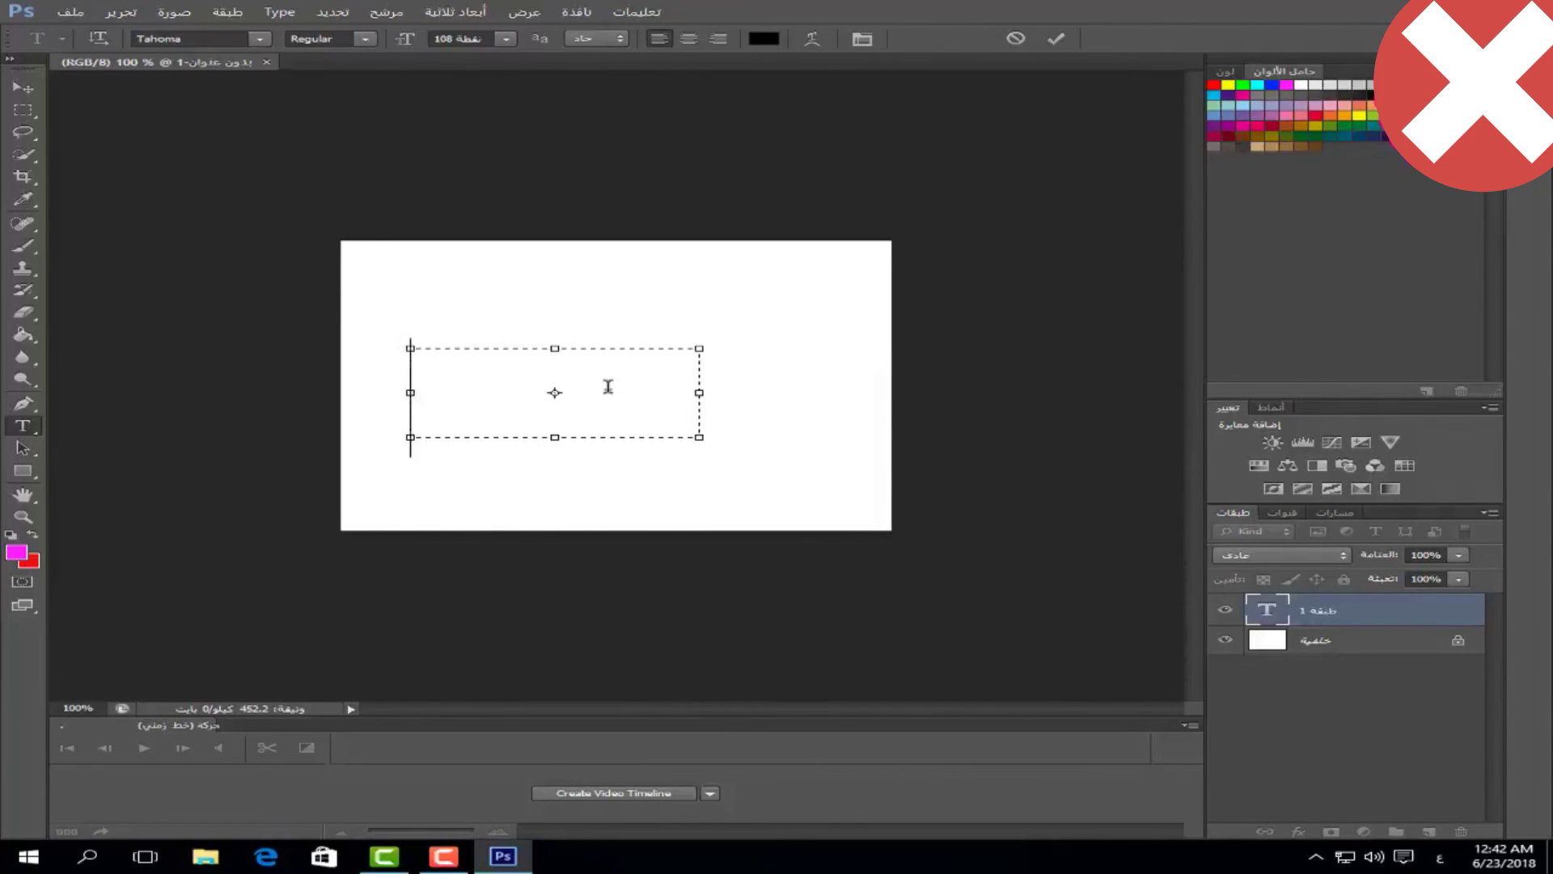
type("محم")
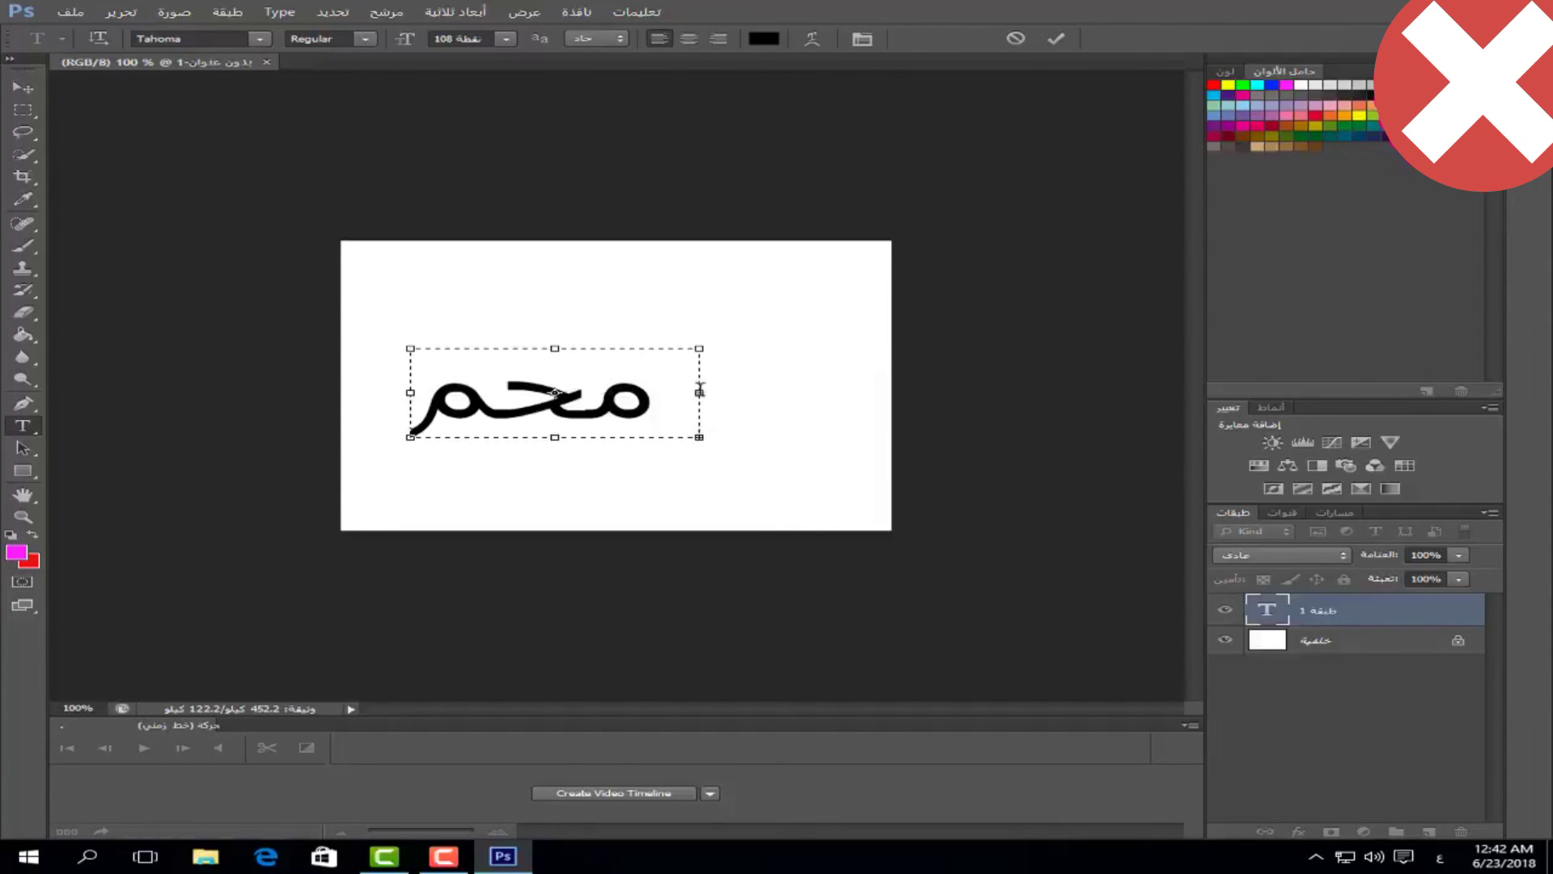
- Delete all letters from the text box, and start exiting Photoshop but cancel at the text layer prompt
key("BackSpace")
key("BackSpace")
key("BackSpace")
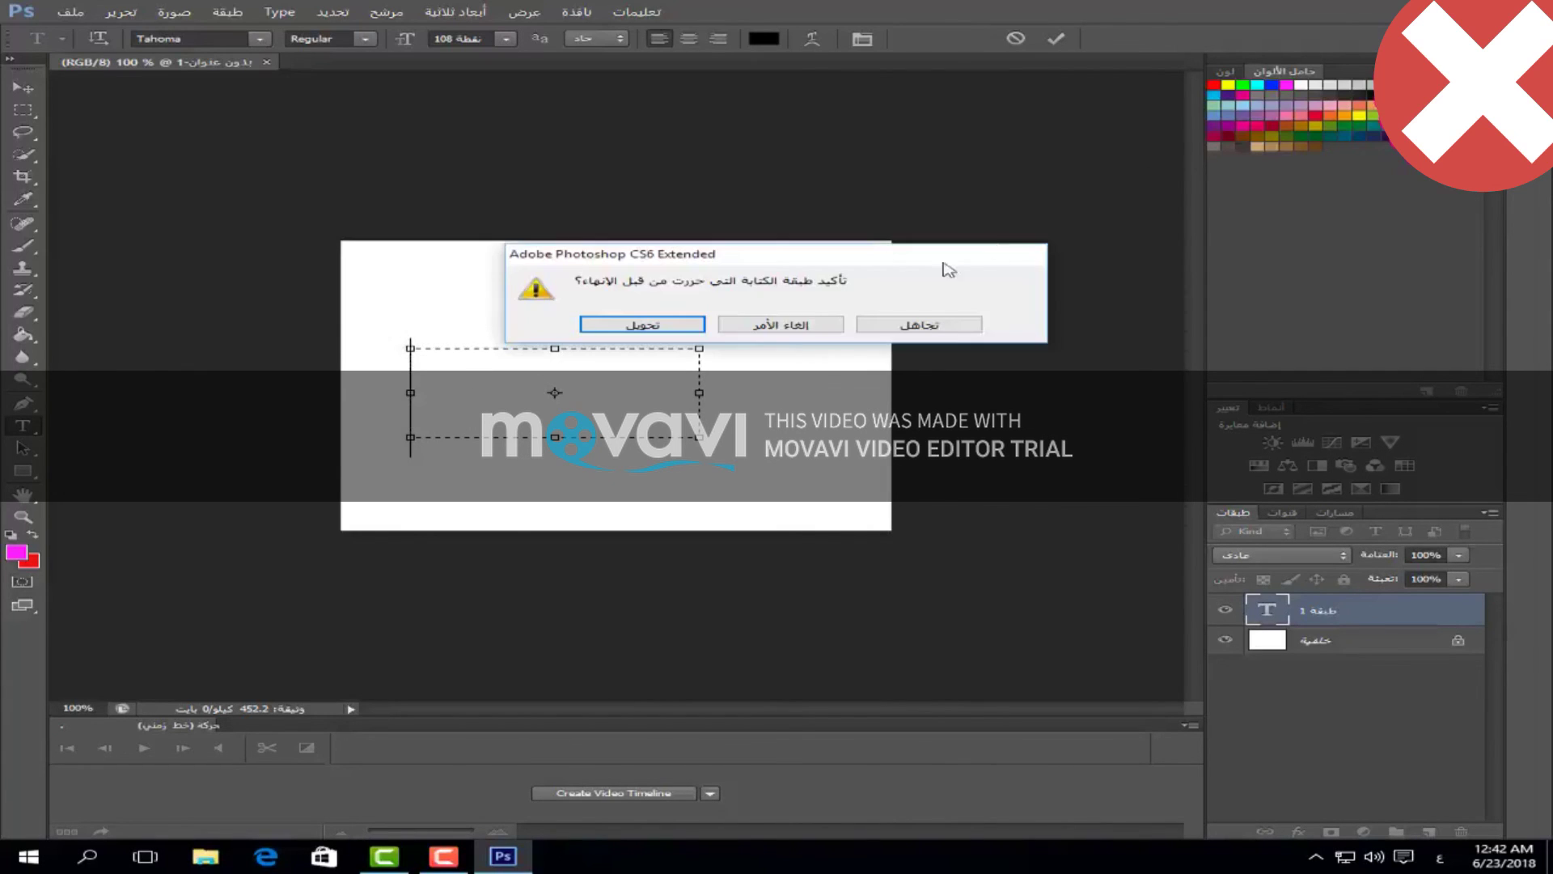
left_click(791, 326)
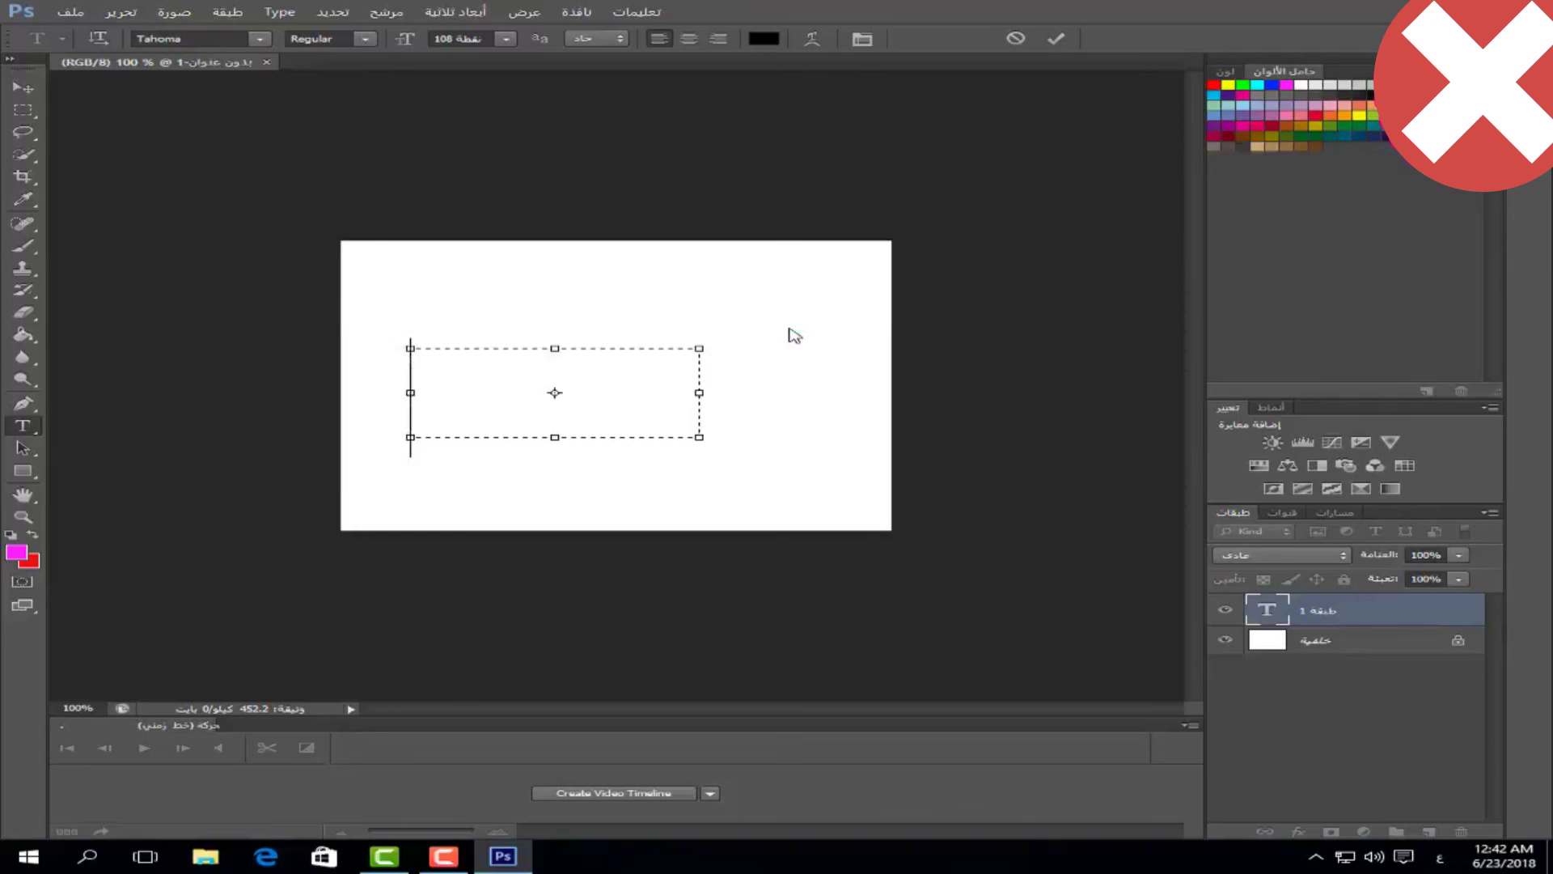